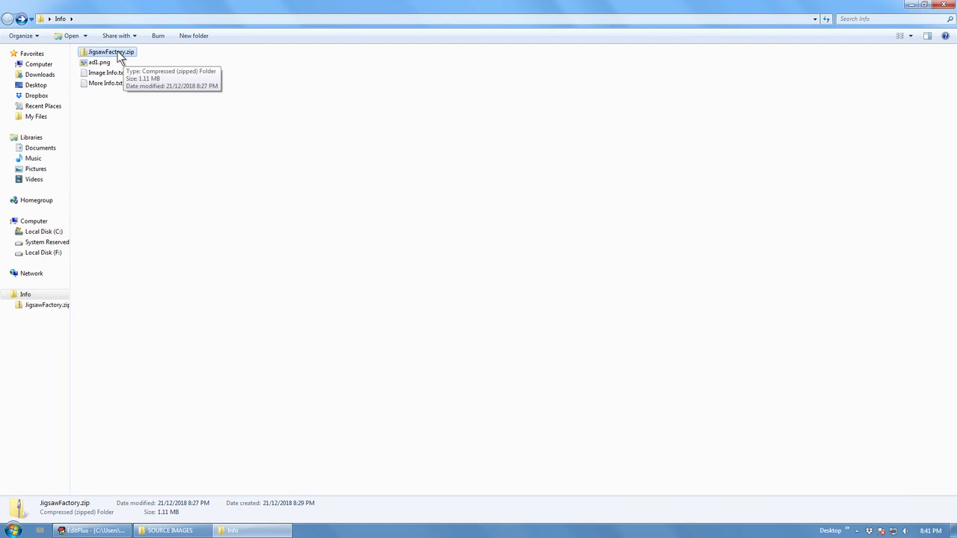
# Step: Copy the Jigsaw Factory folder from inside JigsawFactory.zip
pyautogui.doubleClick(120, 58)
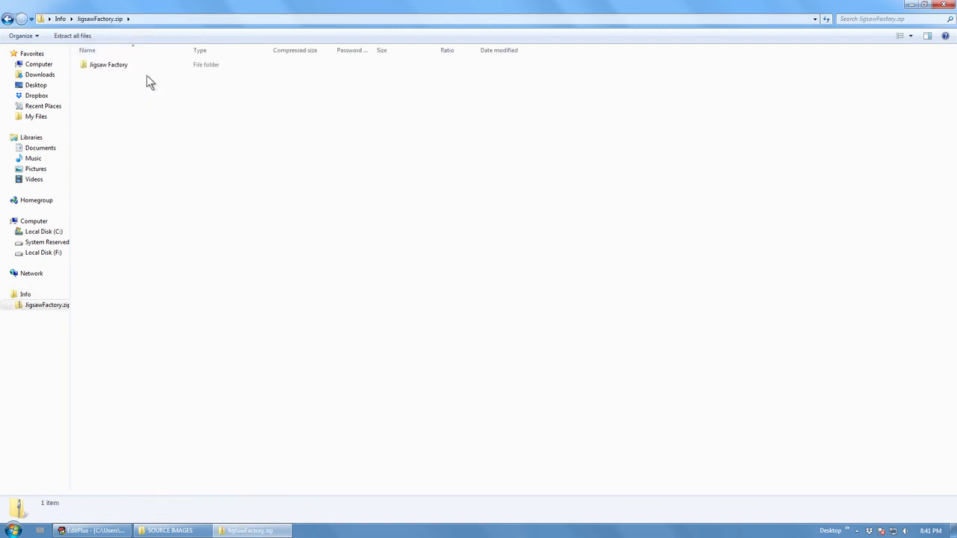
pyautogui.click(115, 65)
pyautogui.rightClick(115, 65)
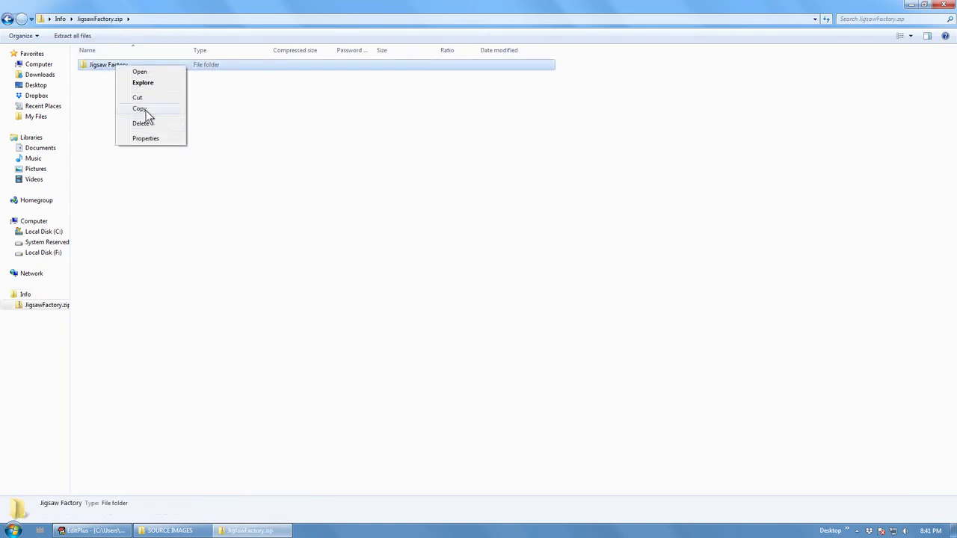
pyautogui.click(140, 109)
# Step: Paste the Jigsaw Factory folder into Info and open it
pyautogui.click(60, 20)
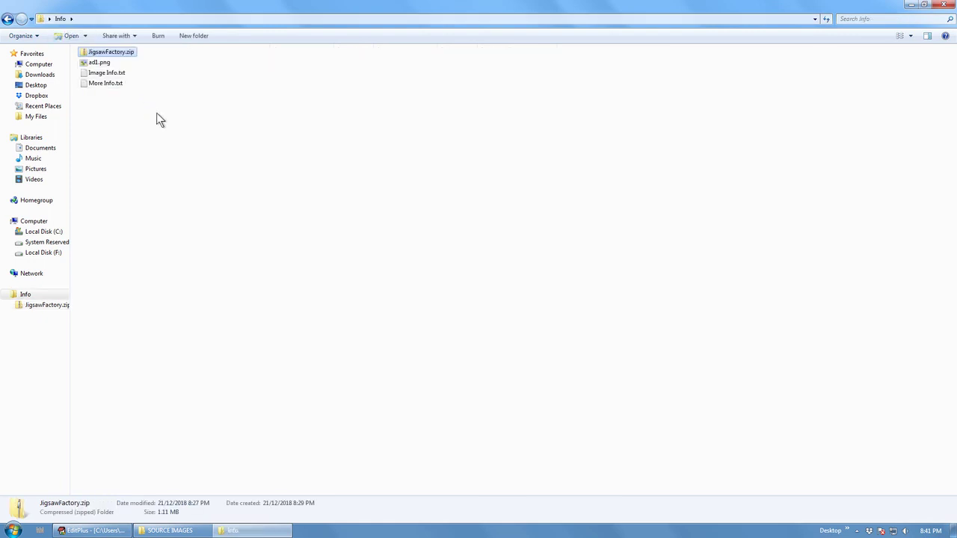
pyautogui.rightClick(157, 85)
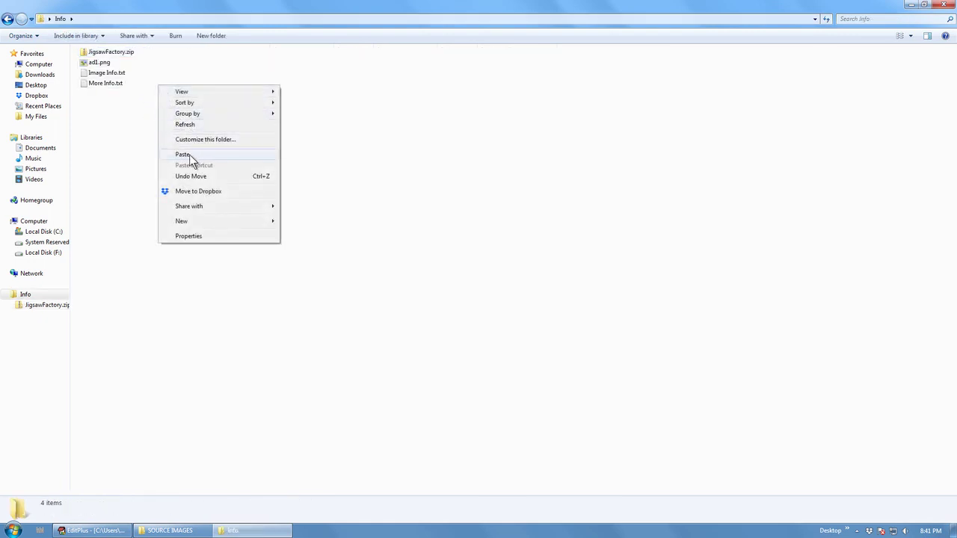
pyautogui.click(192, 155)
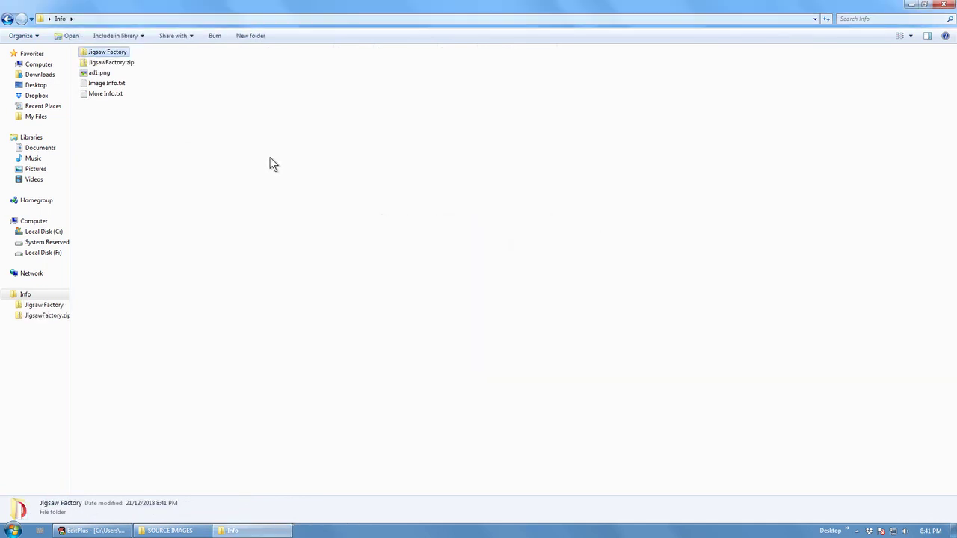
pyautogui.doubleClick(116, 53)
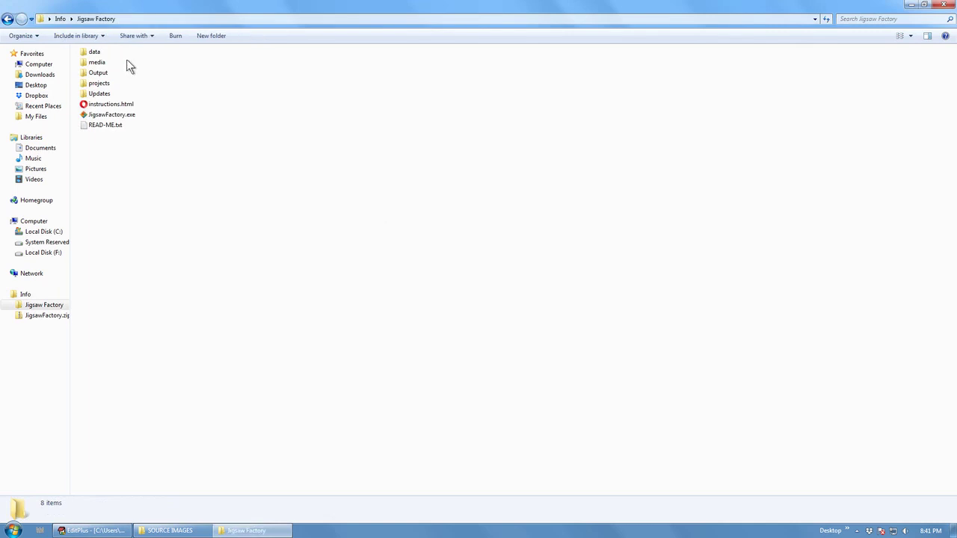
pyautogui.doubleClick(106, 126)
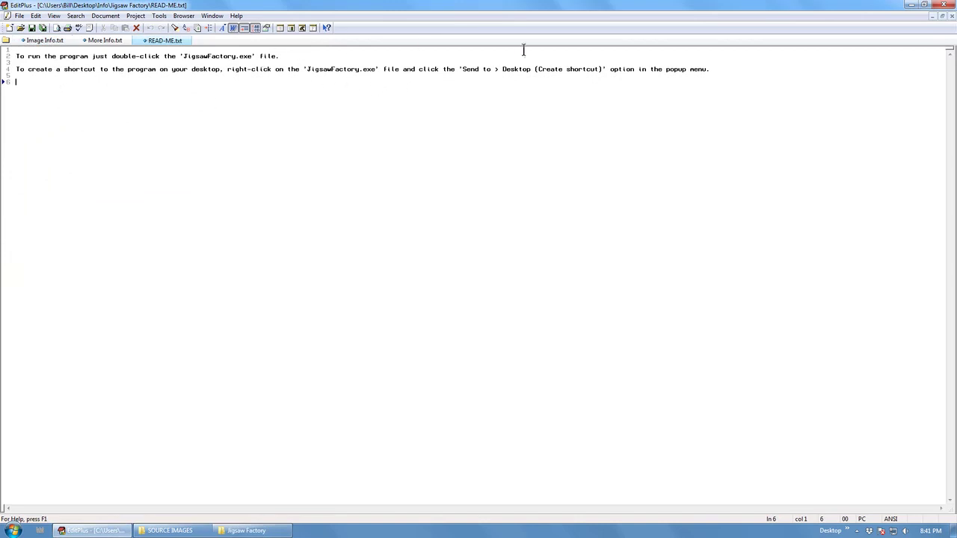
pyautogui.click(953, 16)
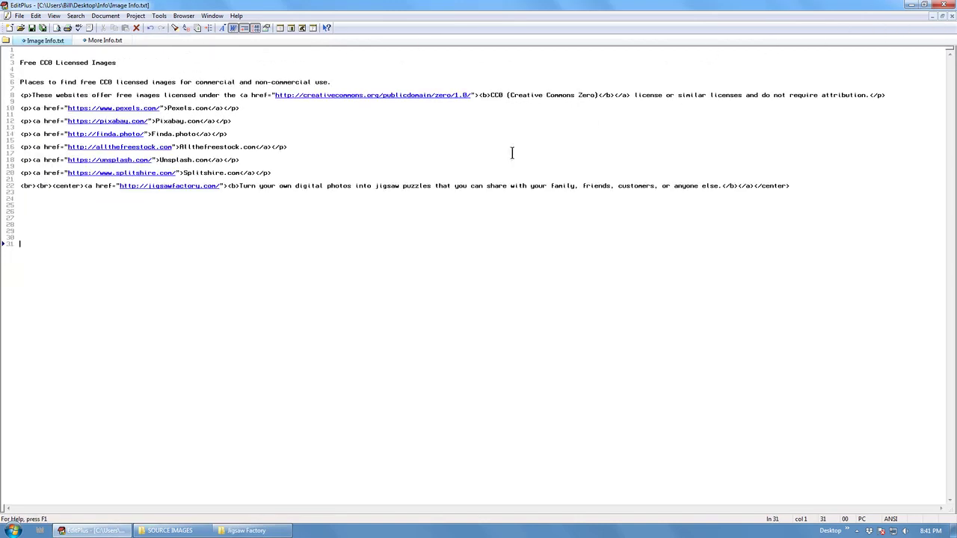
pyautogui.click(247, 531)
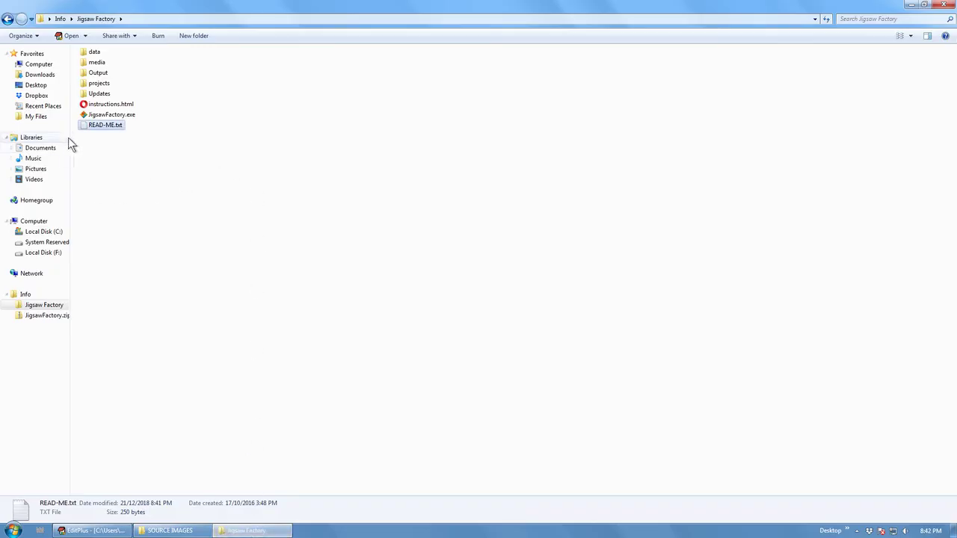
# Step: Launch JigsawFactory.exe past the security warning and confirm no program update is available
pyautogui.doubleClick(112, 115)
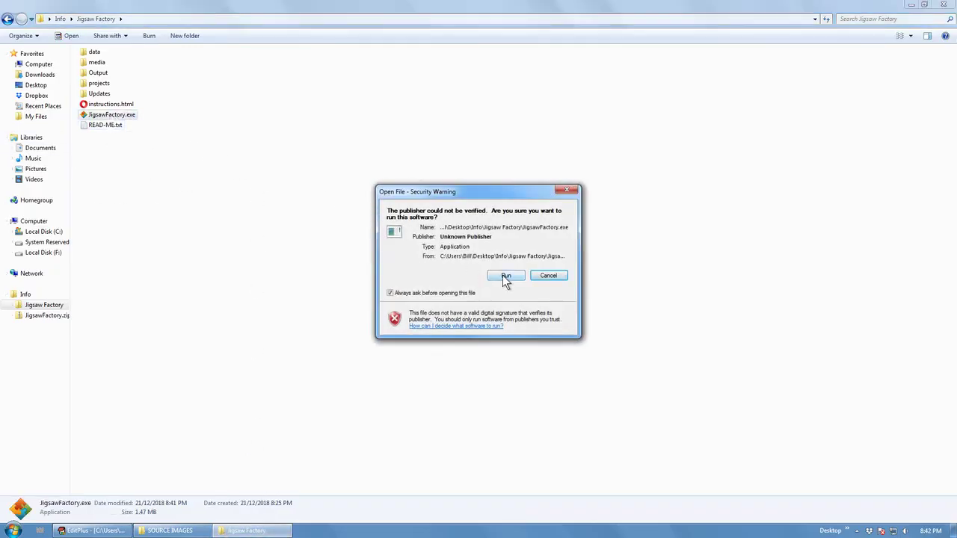
pyautogui.click(506, 276)
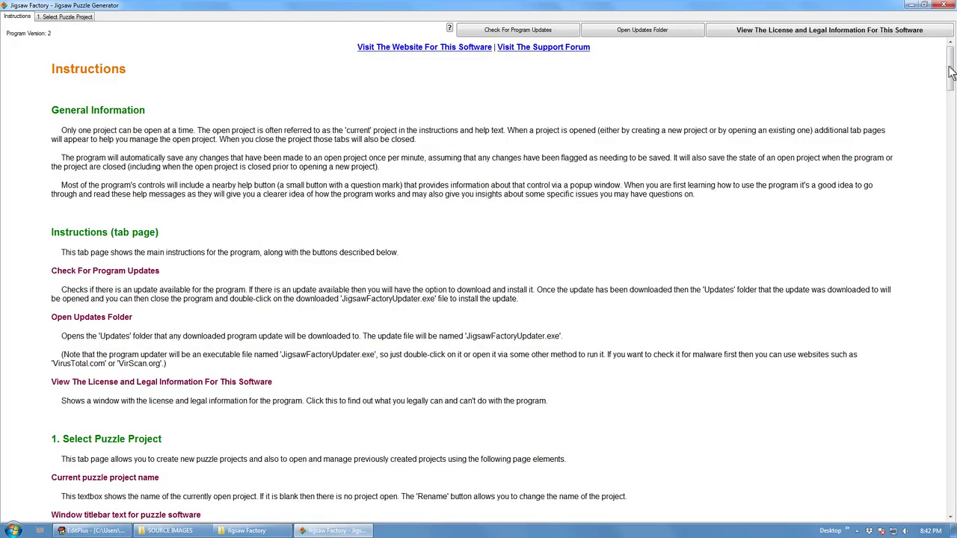
pyautogui.moveTo(951, 71)
pyautogui.mouseDown()
pyautogui.moveTo(945, 370)
pyautogui.moveTo(930, 486)
pyautogui.moveTo(938, 66)
pyautogui.mouseUp()
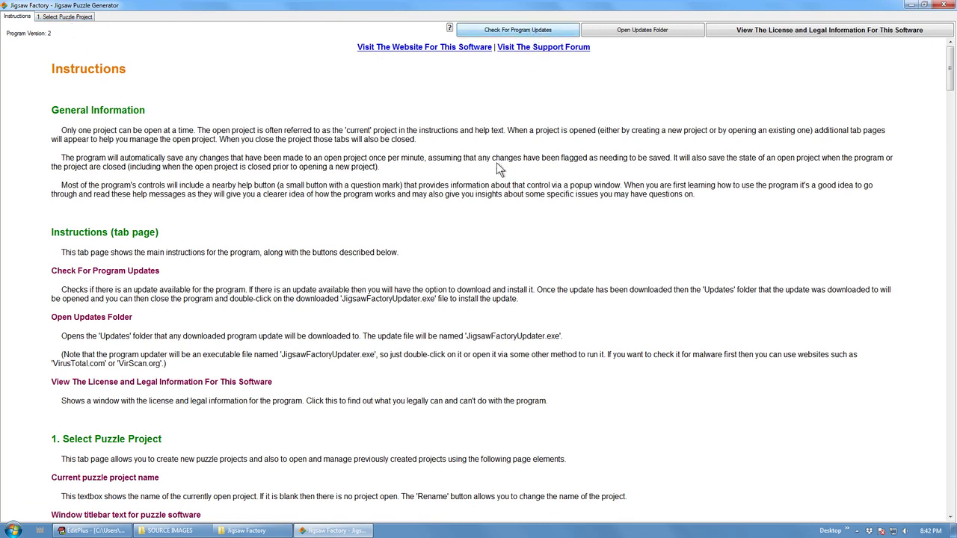
pyautogui.click(502, 297)
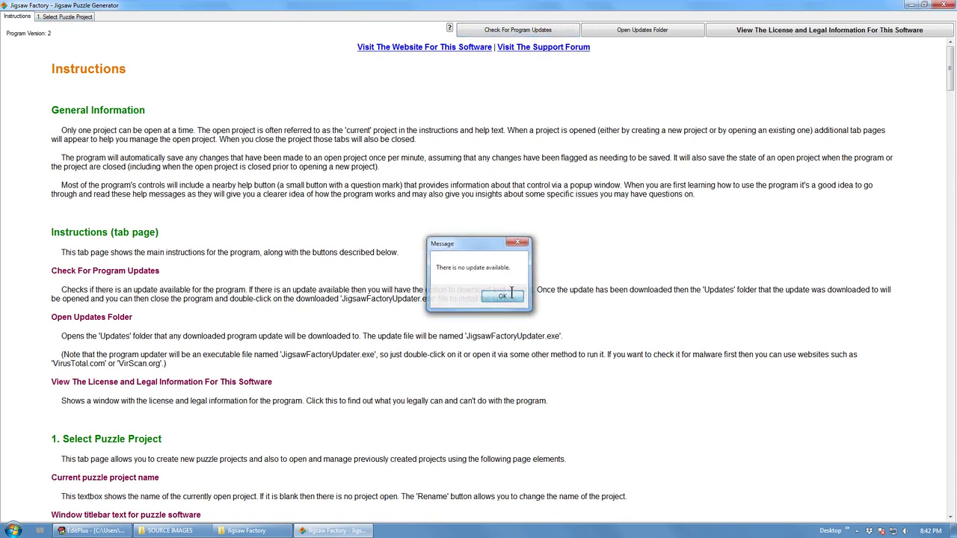
# Step: Look at the empty Updates folder and the license and legal information, then close both
pyautogui.click(645, 30)
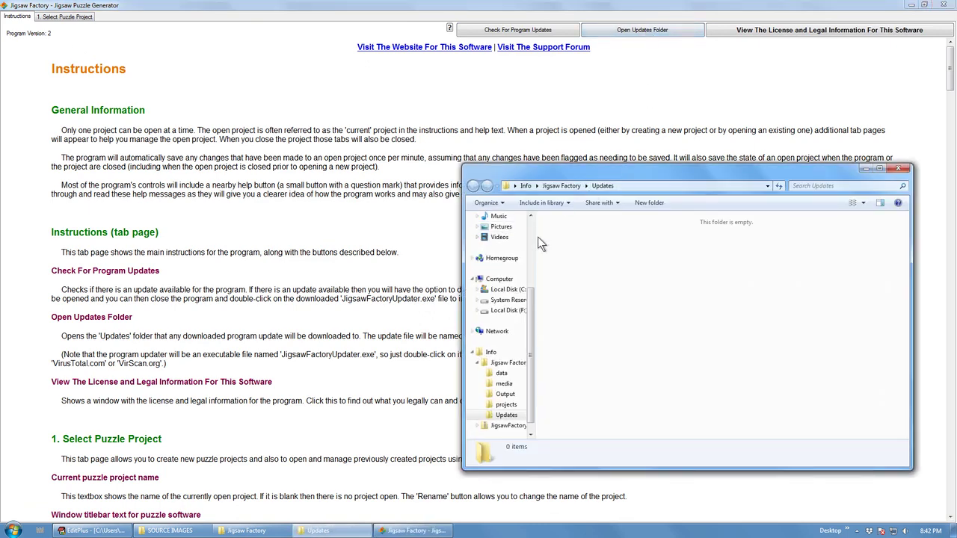
pyautogui.click(902, 171)
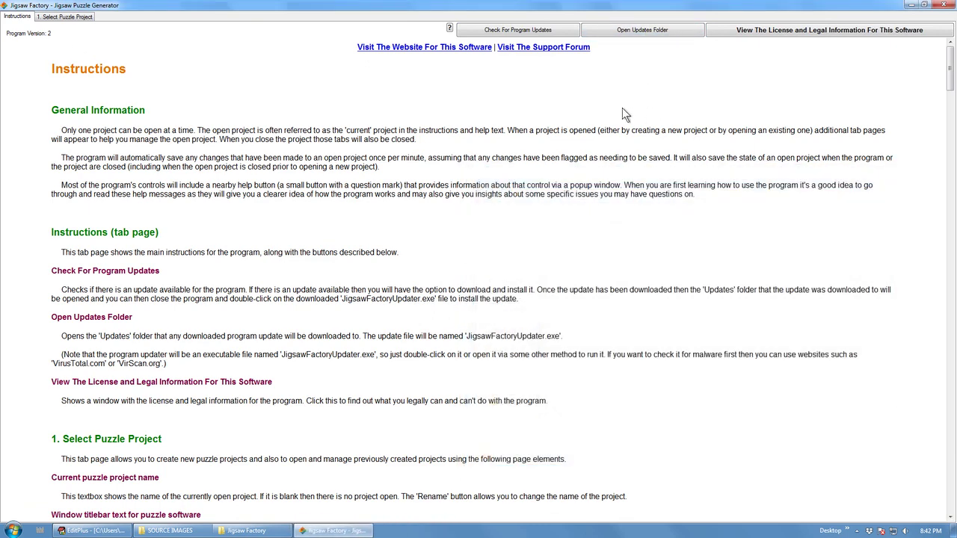
pyautogui.click(783, 33)
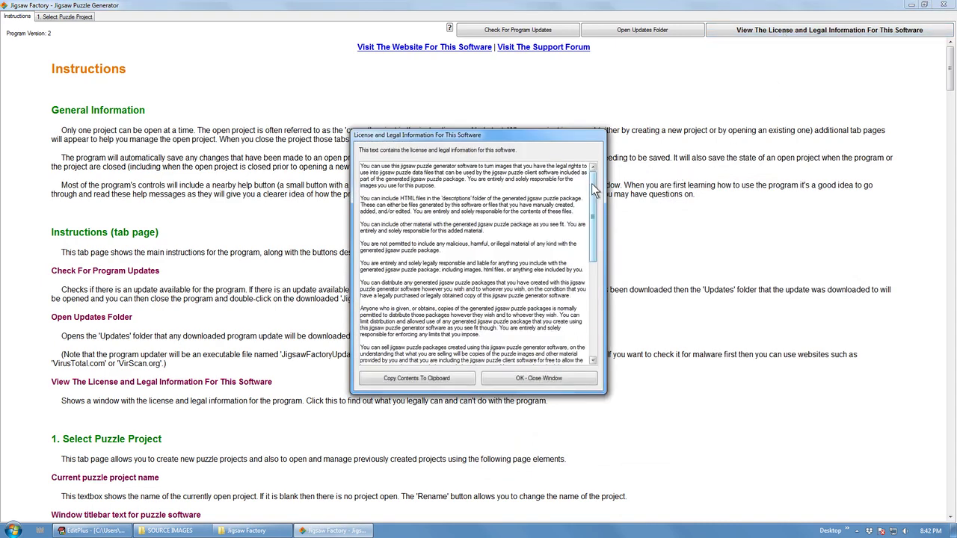
pyautogui.moveTo(592, 183)
pyautogui.mouseDown()
pyautogui.moveTo(593, 202)
pyautogui.moveTo(610, 186)
pyautogui.mouseUp()
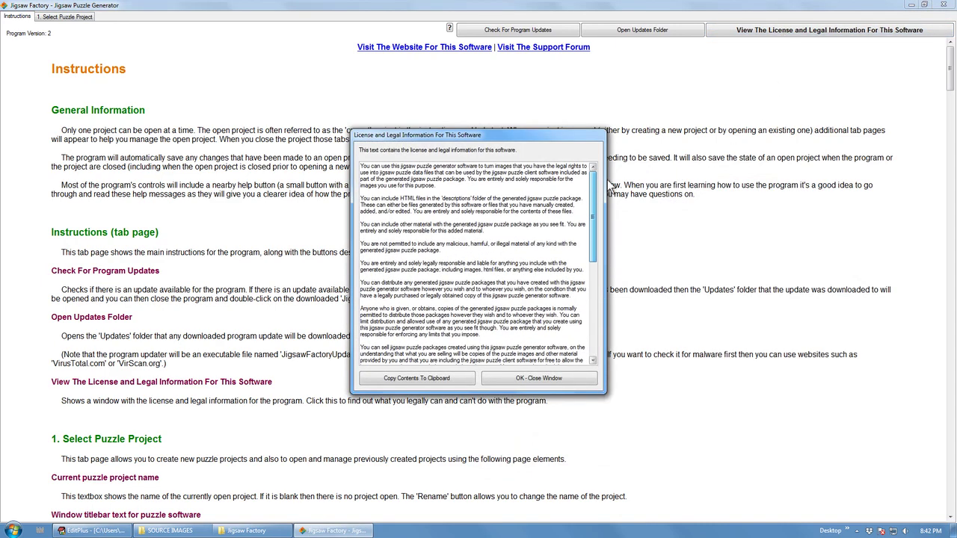
pyautogui.click(539, 378)
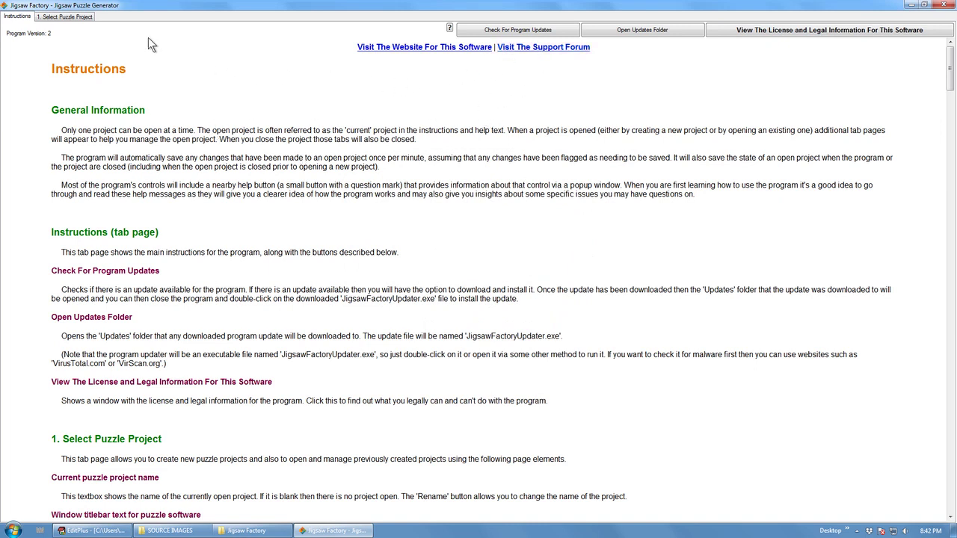
# Step: On Select Puzzle Project, create a new puzzle project named 'Jigsaw Package'
pyautogui.click(64, 17)
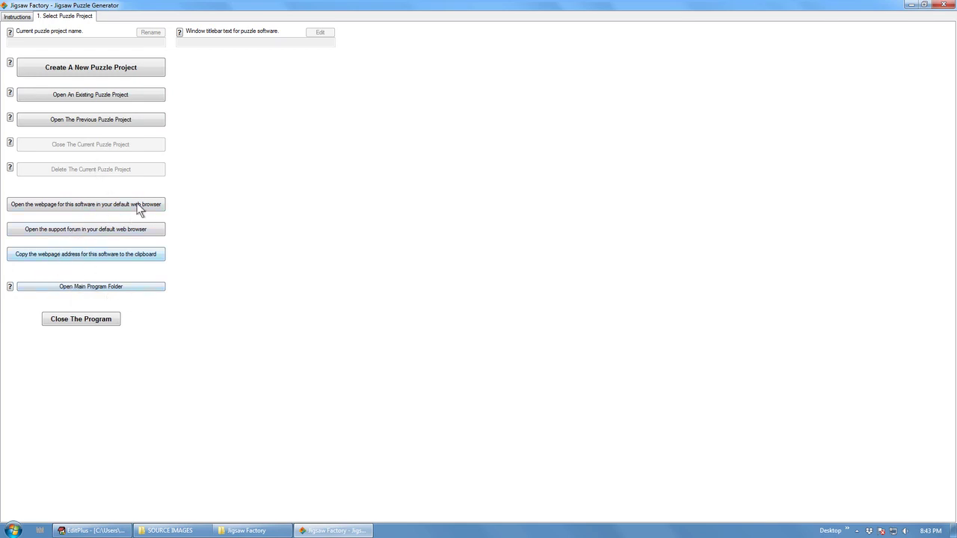
pyautogui.click(94, 67)
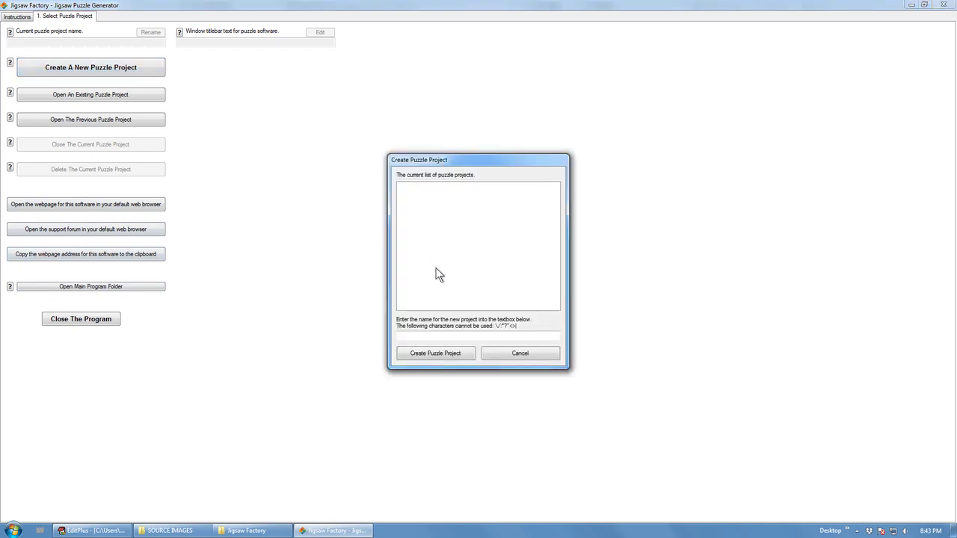
pyautogui.click(419, 334)
pyautogui.write('Pac')
pyautogui.press('BackSpace')
pyautogui.press('BackSpace')
pyautogui.press('BackSpace')
pyautogui.press('BackSpace')
pyautogui.write('Jigsaw Pa')
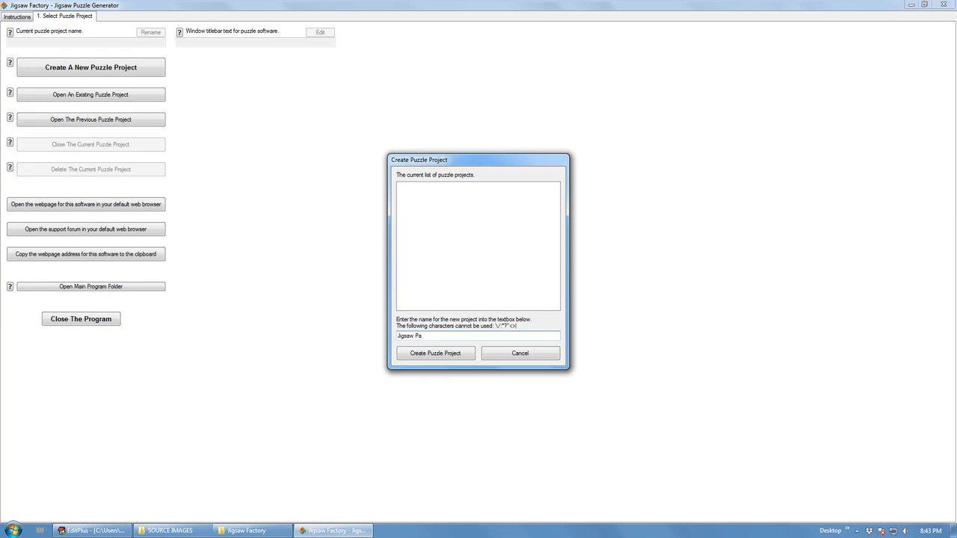
pyautogui.write('ckage')
pyautogui.click(418, 353)
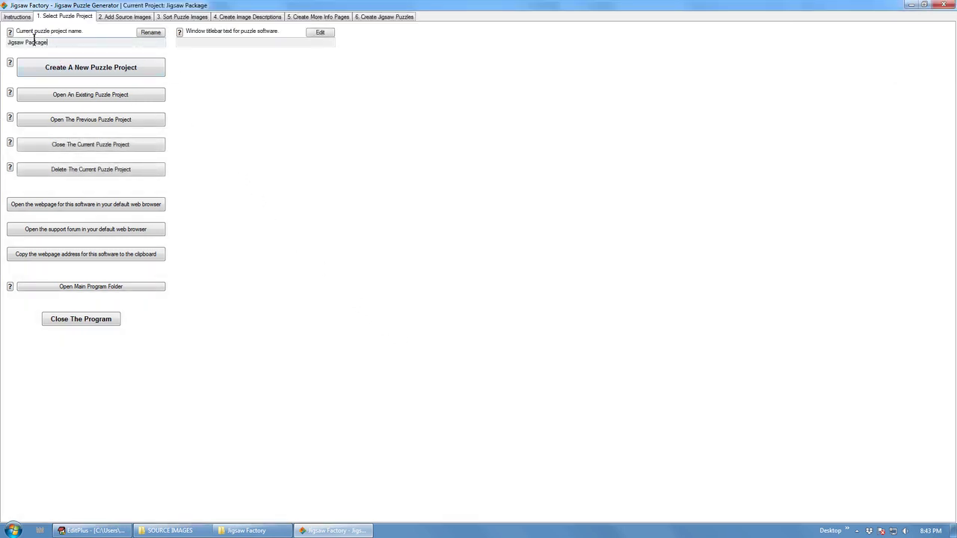
# Step: Cancel the project rename, then set the window titlebar text to 'Titlebar text'
pyautogui.click(151, 34)
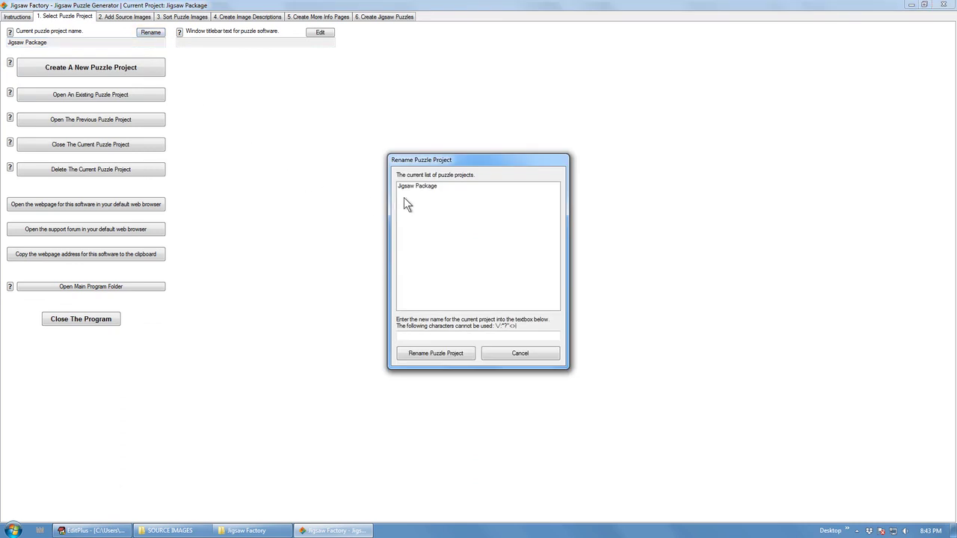
pyautogui.click(539, 360)
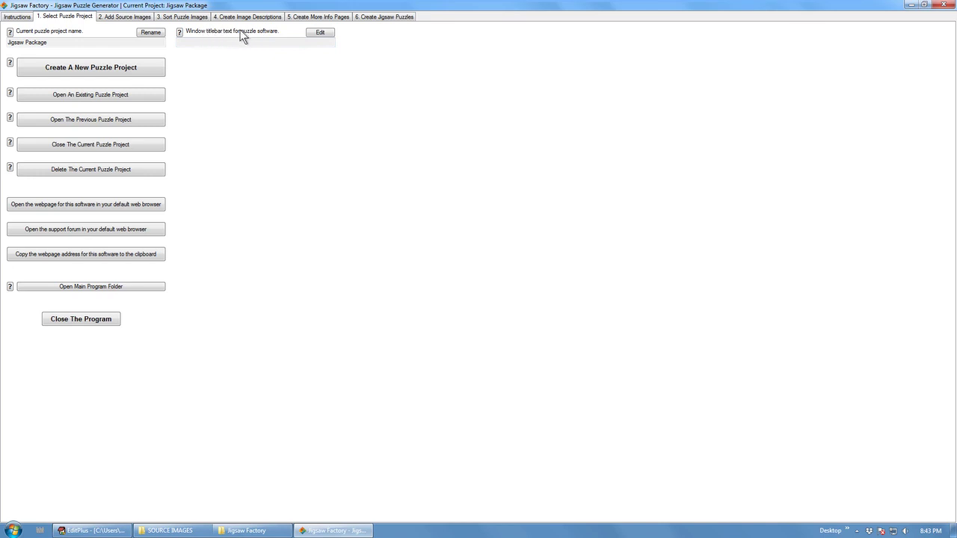
pyautogui.click(320, 32)
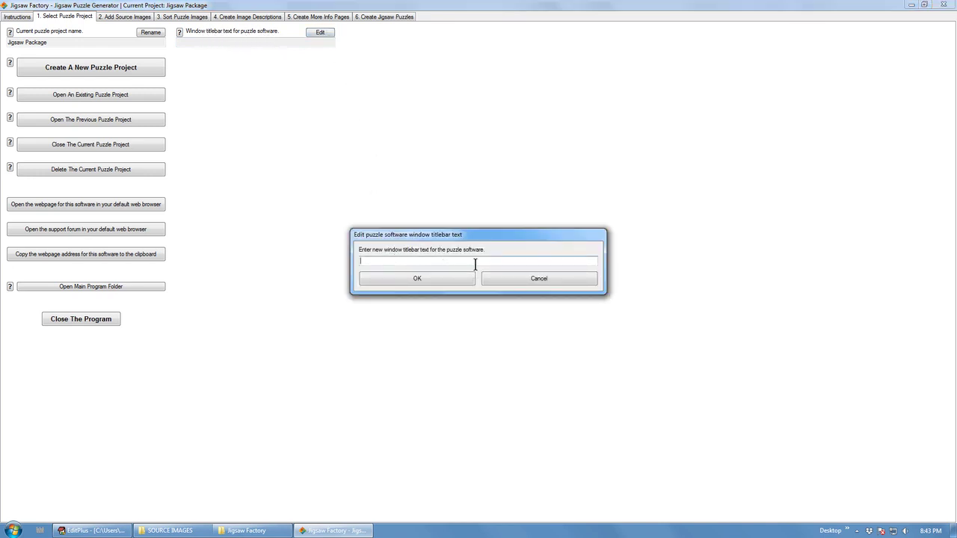
pyautogui.write('Titlbar tex')
pyautogui.write('e')
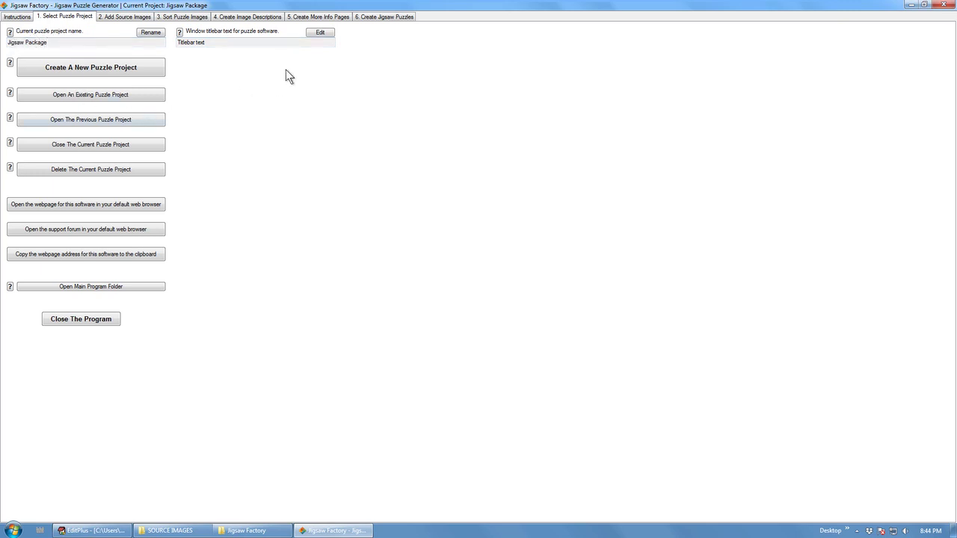
pyautogui.click(125, 18)
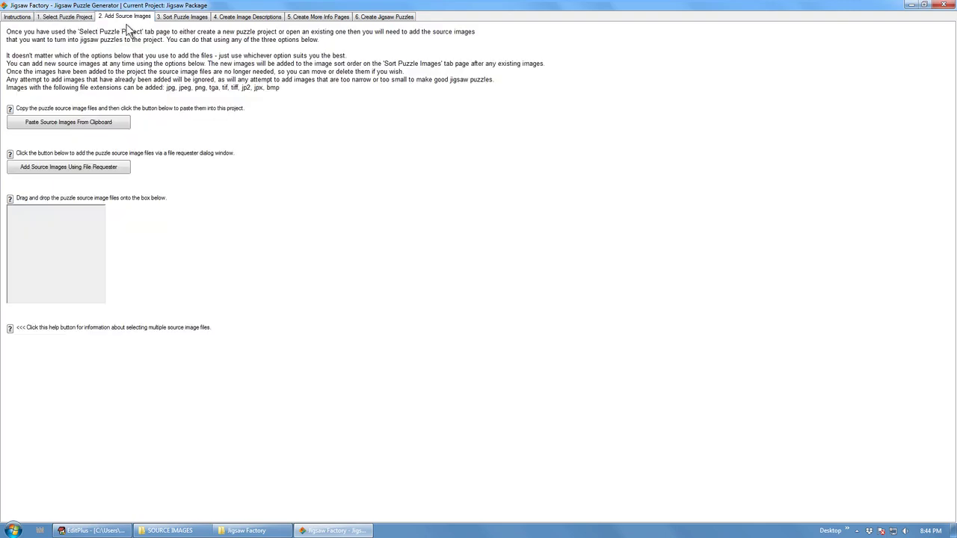
pyautogui.click(191, 19)
pyautogui.click(238, 19)
pyautogui.click(317, 20)
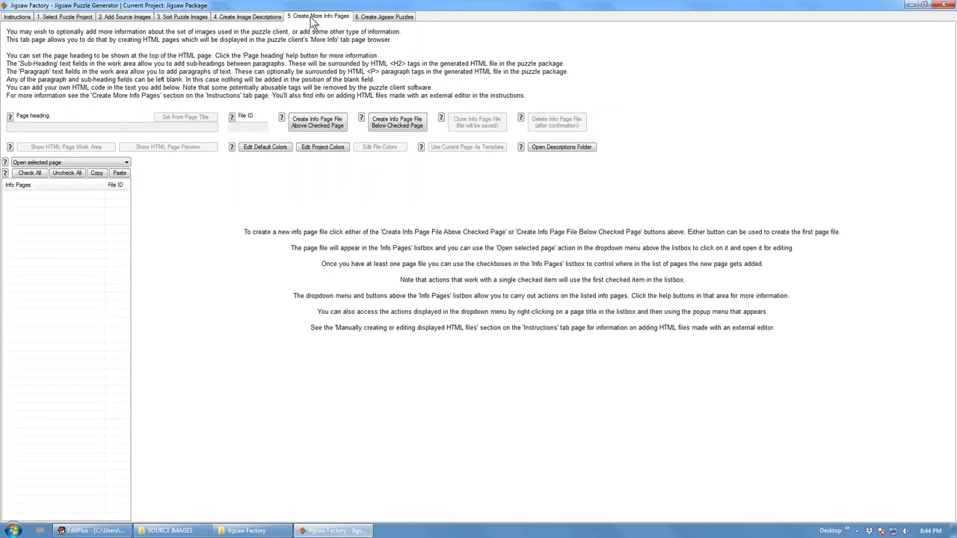
pyautogui.click(370, 20)
pyautogui.click(124, 18)
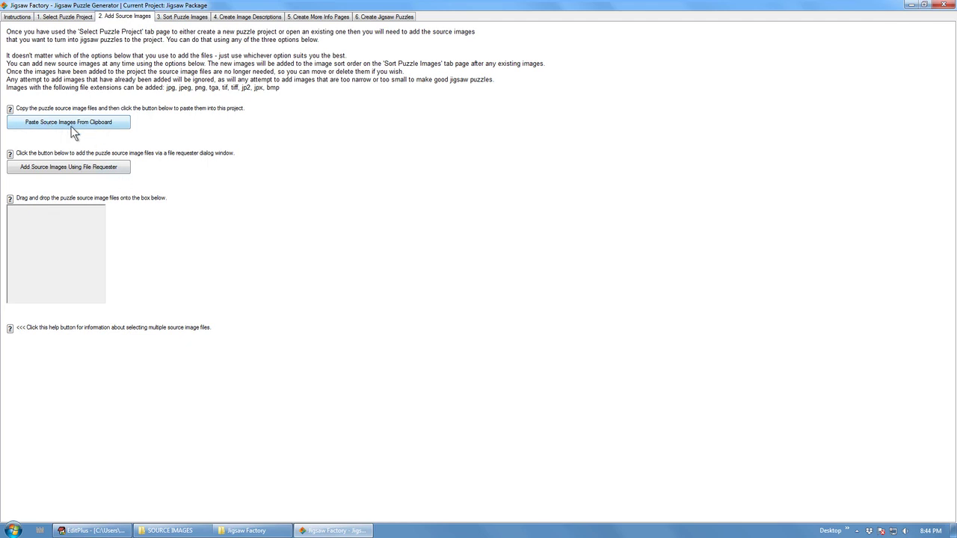
pyautogui.click(63, 166)
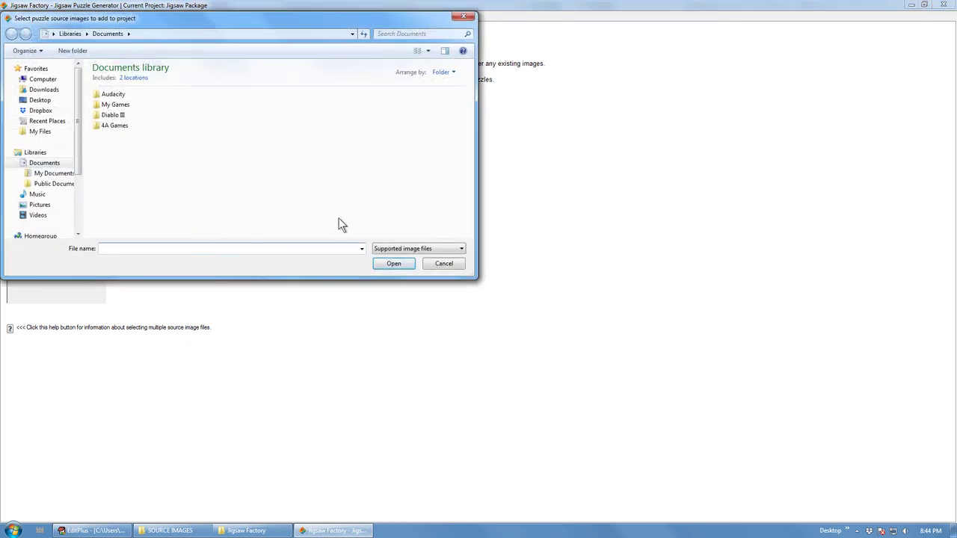
pyautogui.click(464, 16)
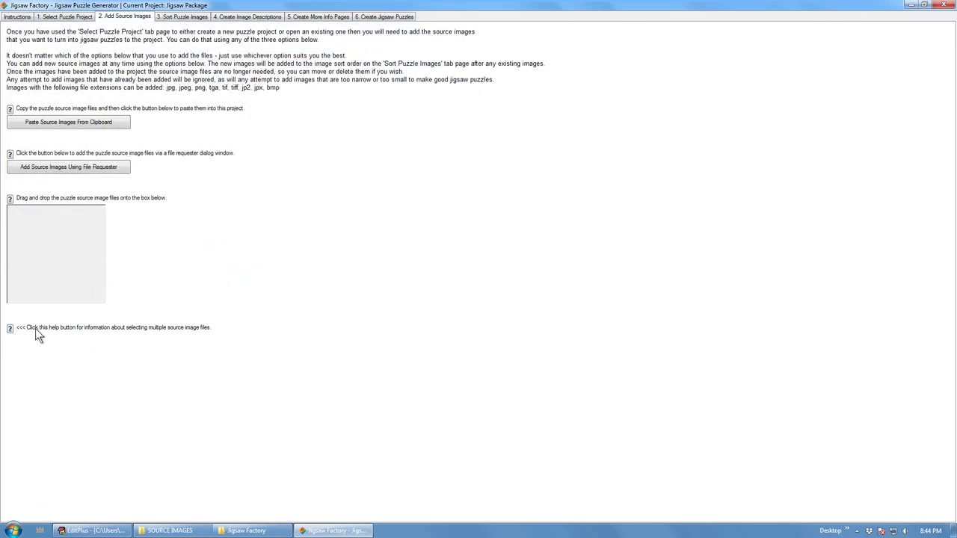
pyautogui.click(11, 329)
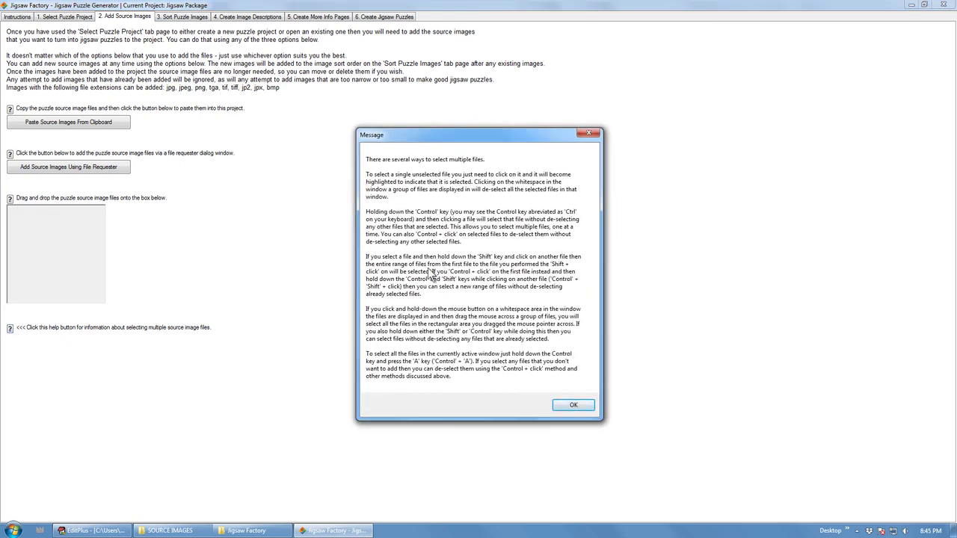
pyautogui.click(573, 406)
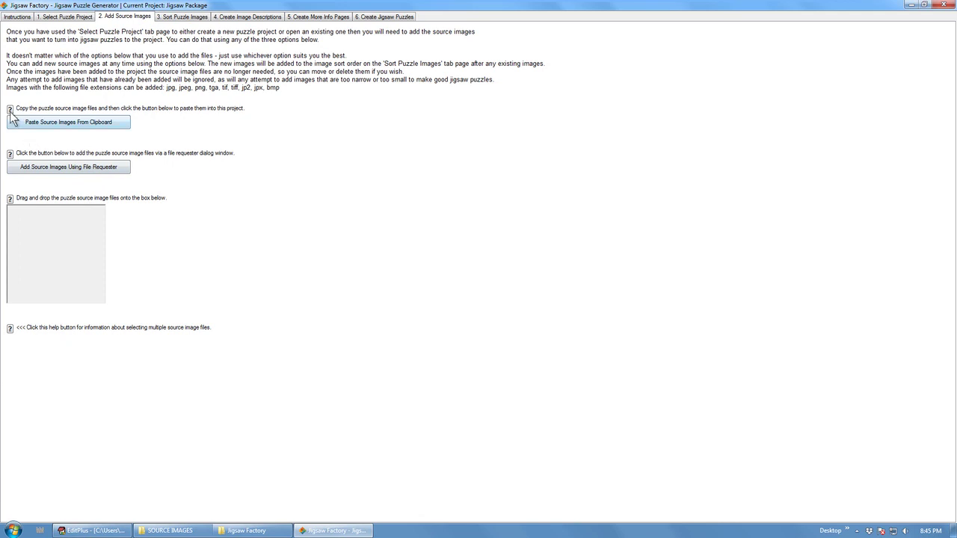
pyautogui.click(58, 18)
pyautogui.click(173, 17)
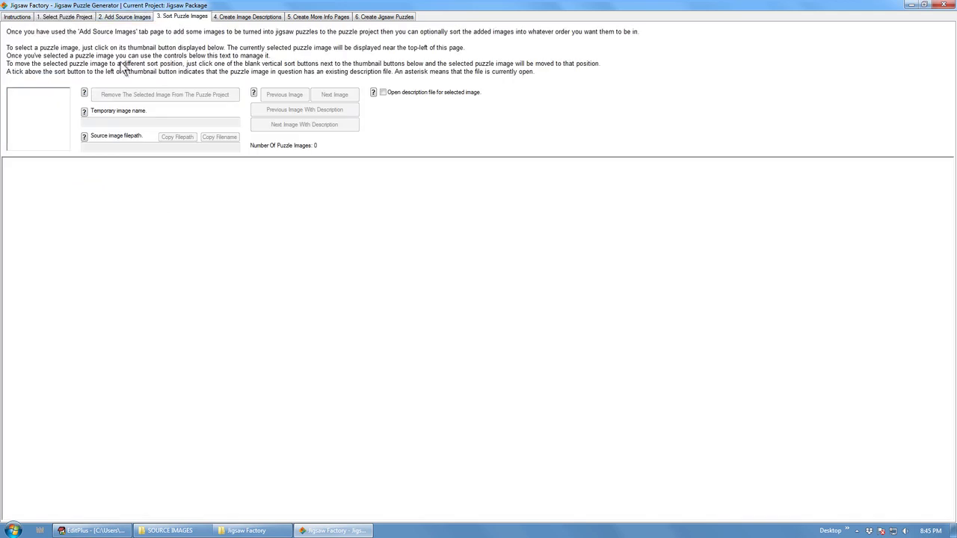
pyautogui.click(67, 18)
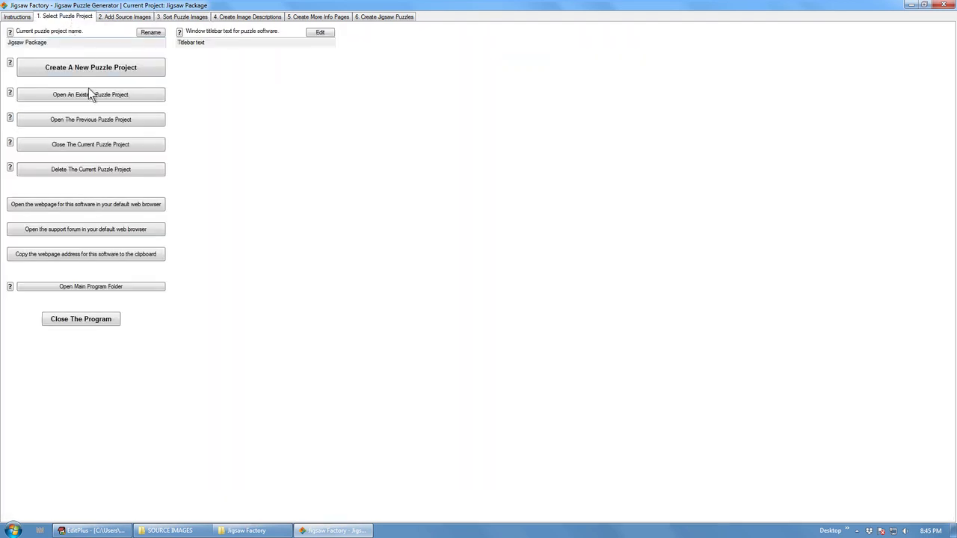
pyautogui.click(10, 65)
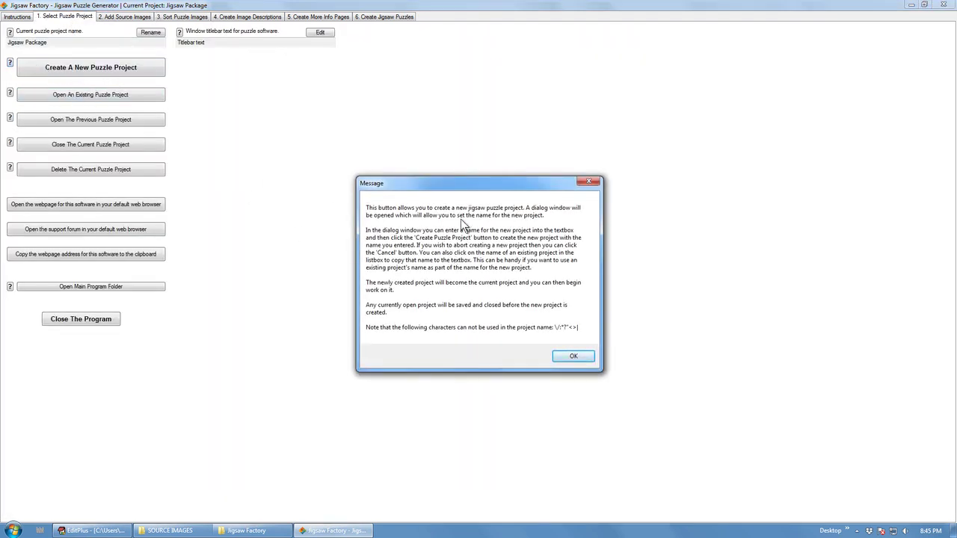
pyautogui.click(585, 357)
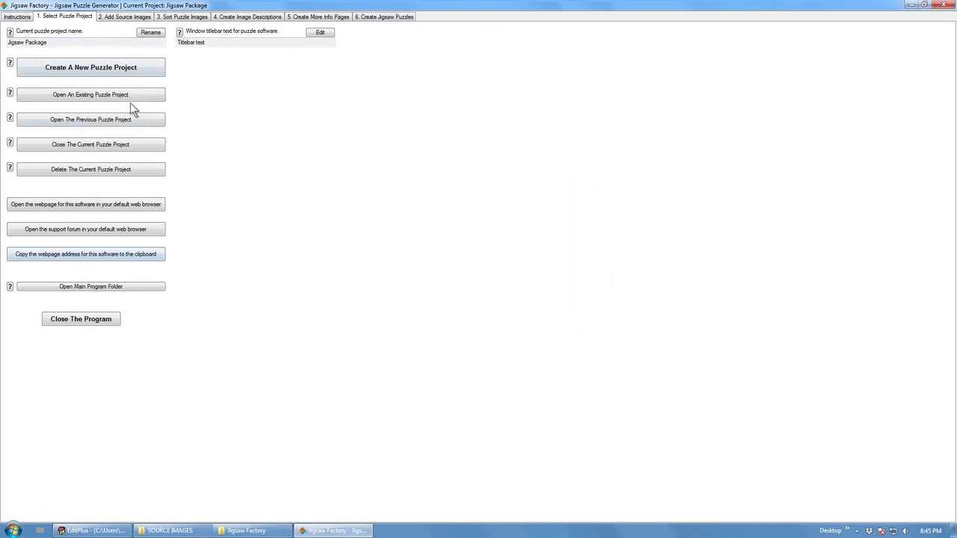
pyautogui.click(127, 16)
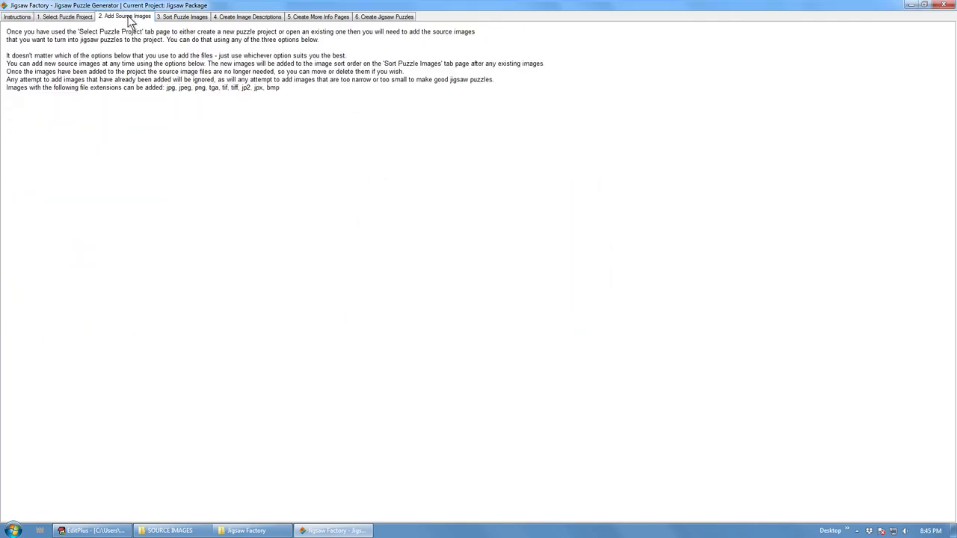
pyautogui.click(178, 18)
pyautogui.click(230, 19)
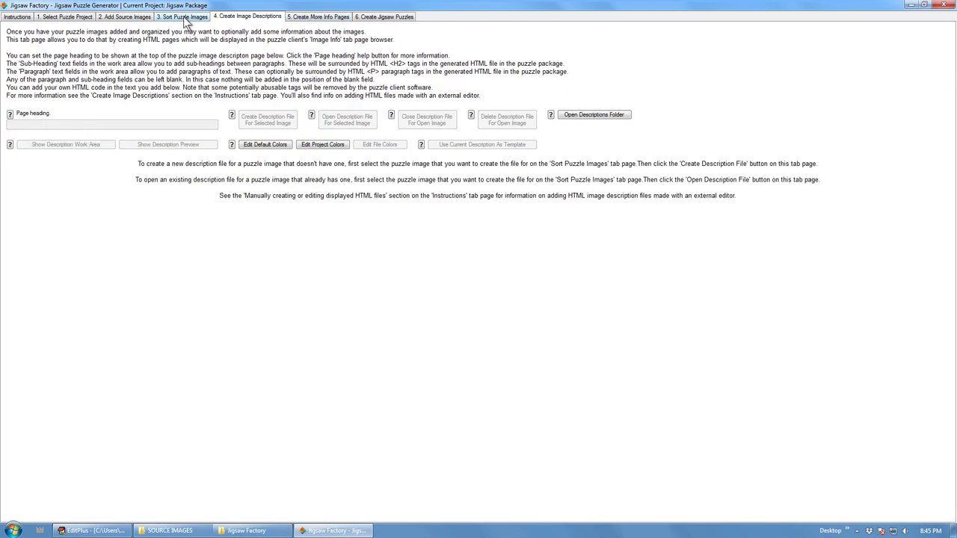
pyautogui.click(183, 18)
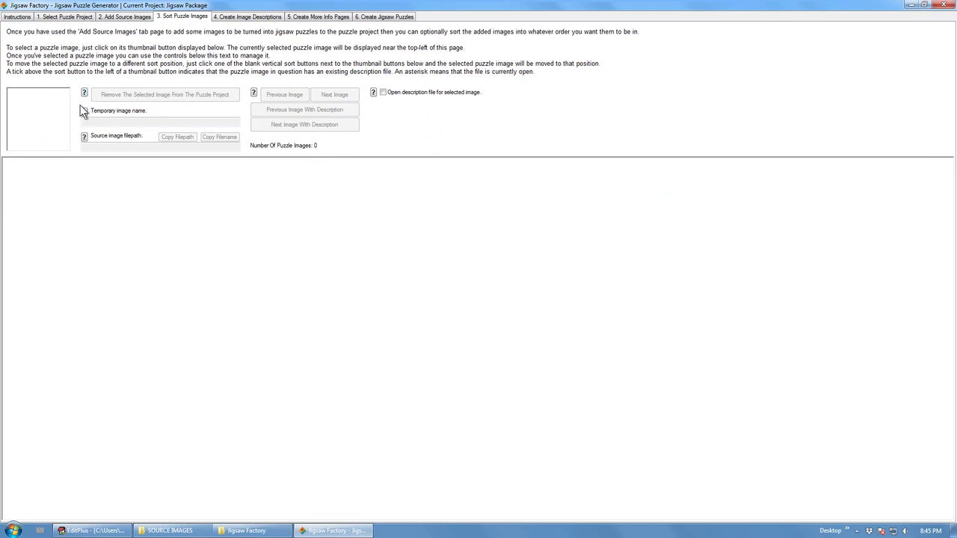
pyautogui.click(14, 17)
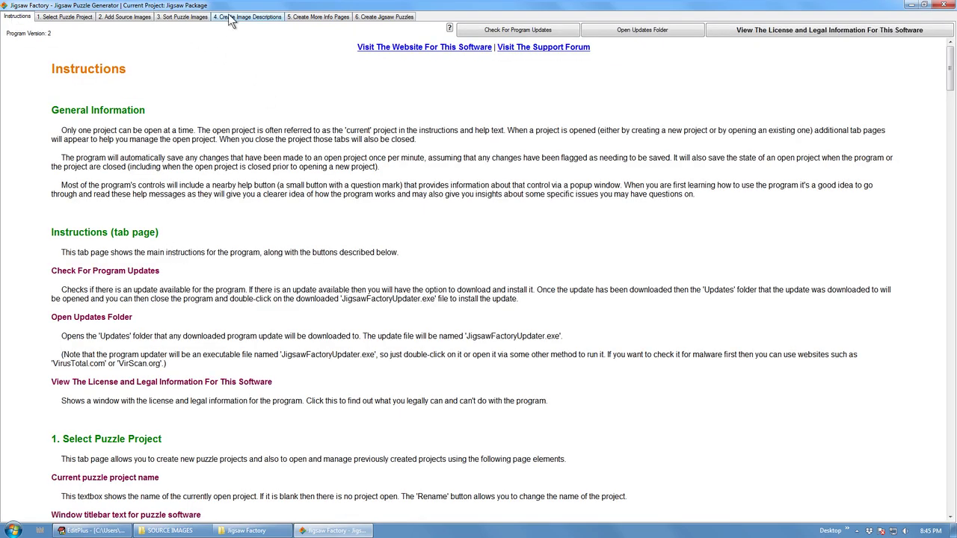
pyautogui.click(121, 17)
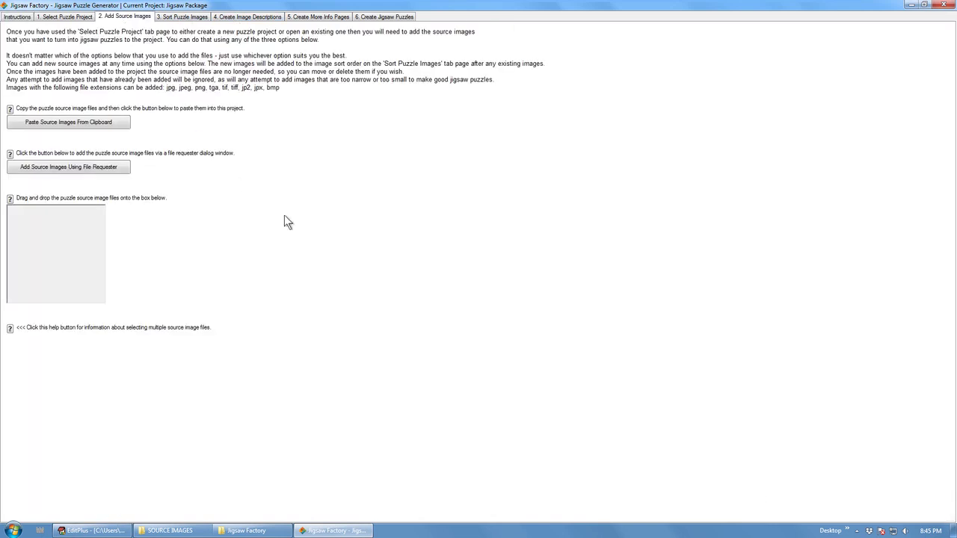
# Step: Select all 30 images in SOURCE IMAGES and drag them onto Jigsaw Factory's drop box
pyautogui.click(163, 530)
pyautogui.click(554, 214)
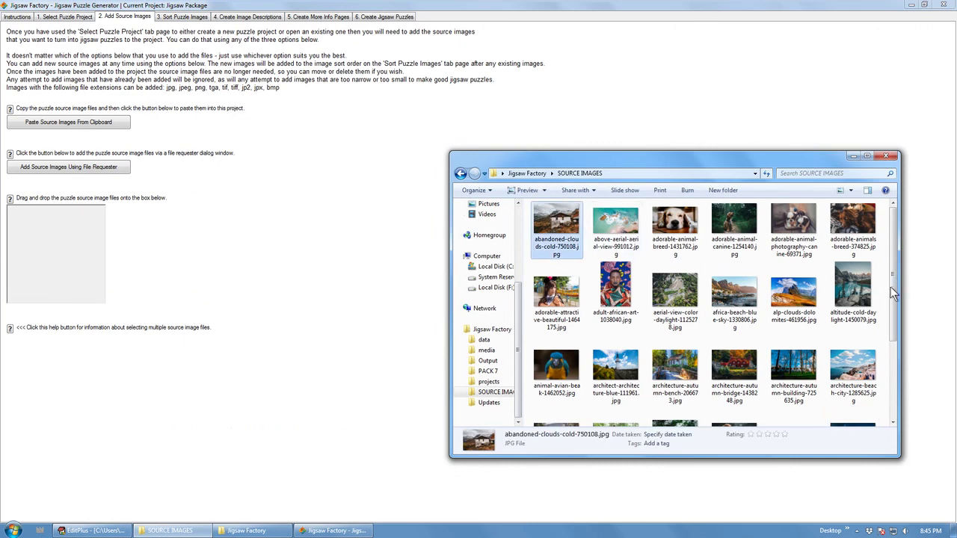
pyautogui.moveTo(897, 277); pyautogui.dragTo(903, 383)
pyautogui.keyDown('shift'); pyautogui.click(853, 389); pyautogui.keyUp('shift')
pyautogui.scroll(3, 569, 314)
pyautogui.moveTo(538, 232); pyautogui.dragTo(56, 258)
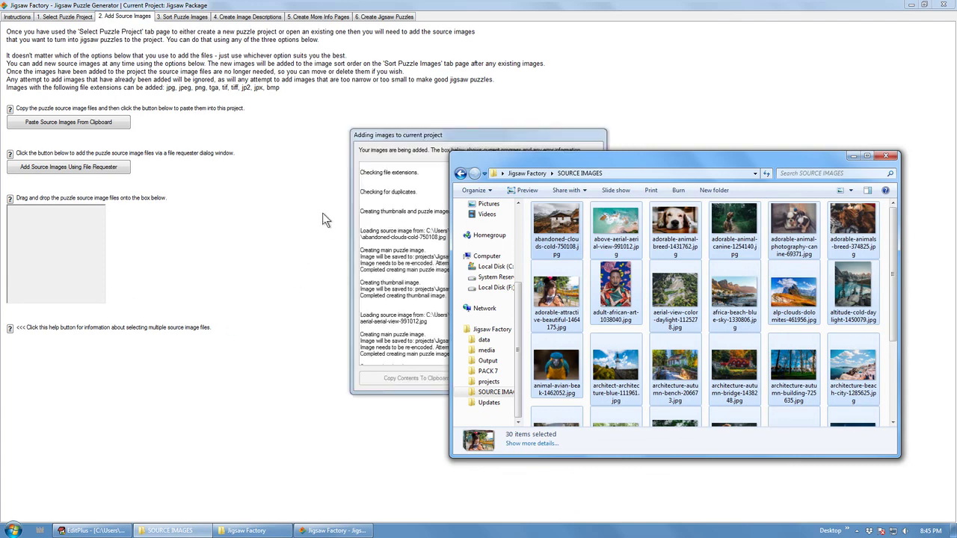
pyautogui.click(415, 142)
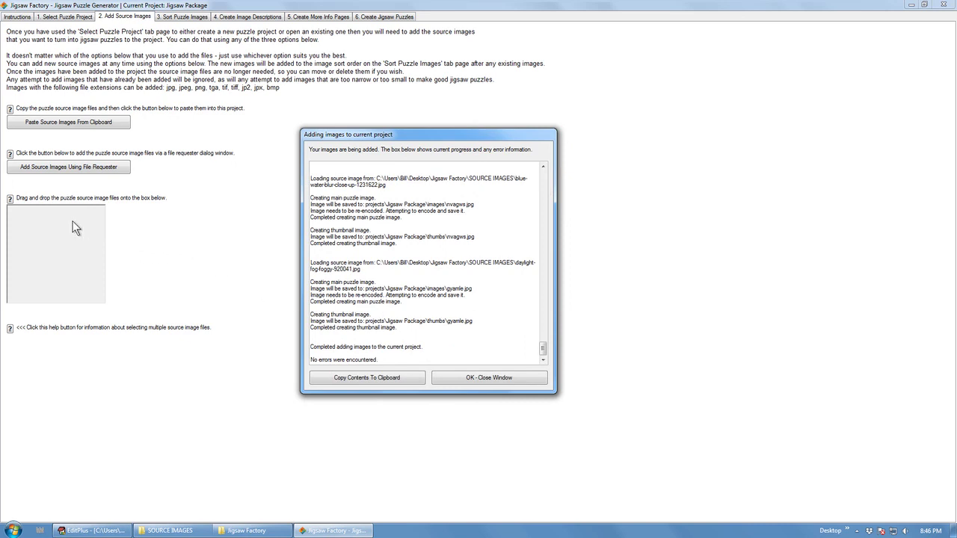
pyautogui.click(18, 209)
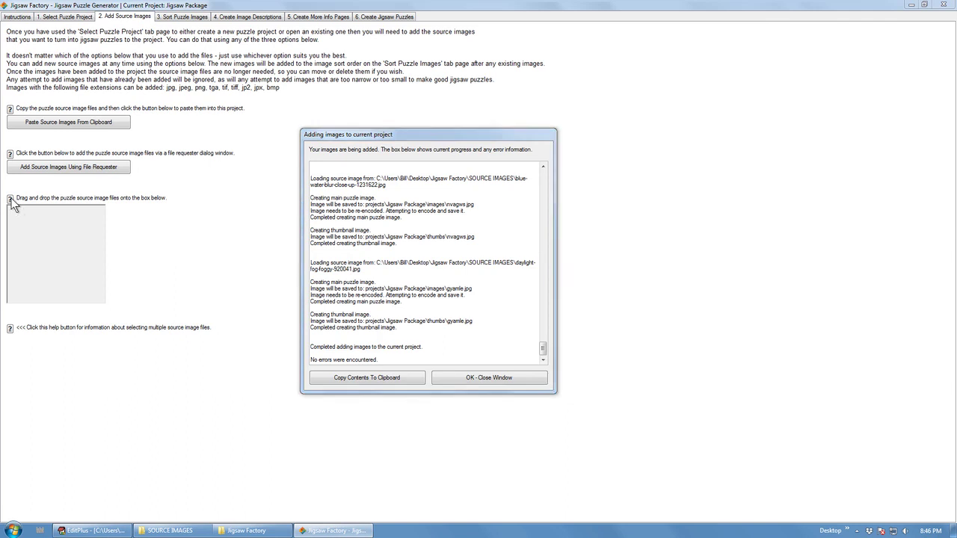
# Step: Close the image-adding report and read the drag-and-drop help
pyautogui.click(495, 379)
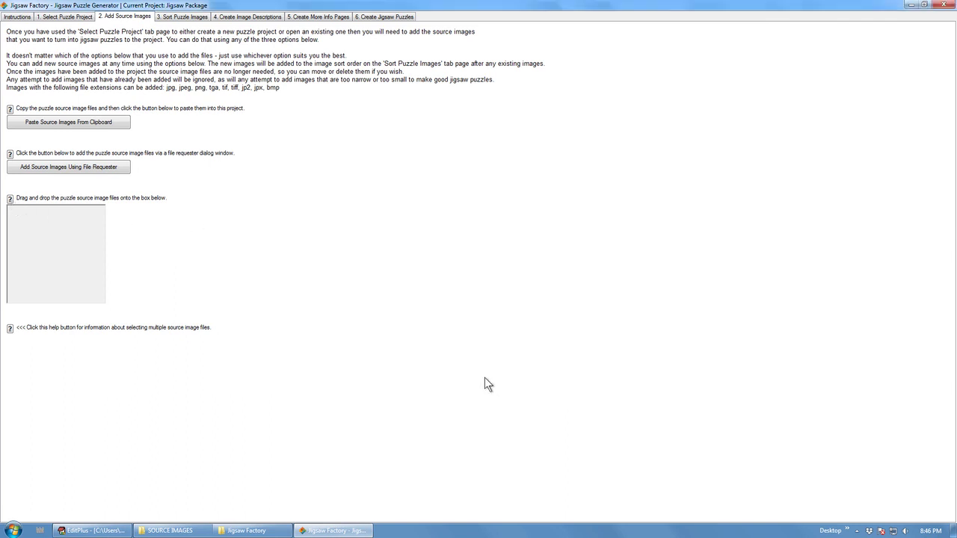
pyautogui.click(10, 199)
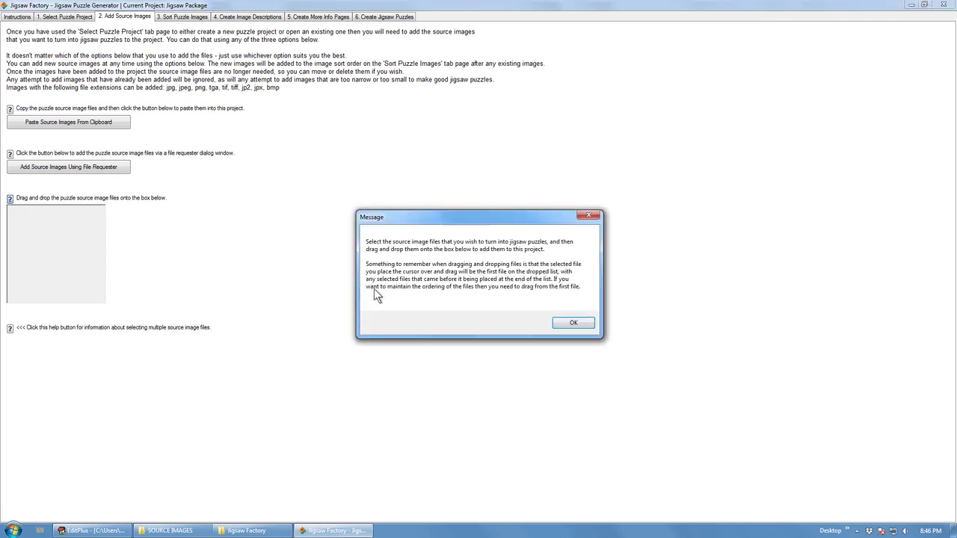
pyautogui.click(573, 323)
# Step: Browse the Instructions page, then return to the 2. Add Source Images page
pyautogui.click(15, 16)
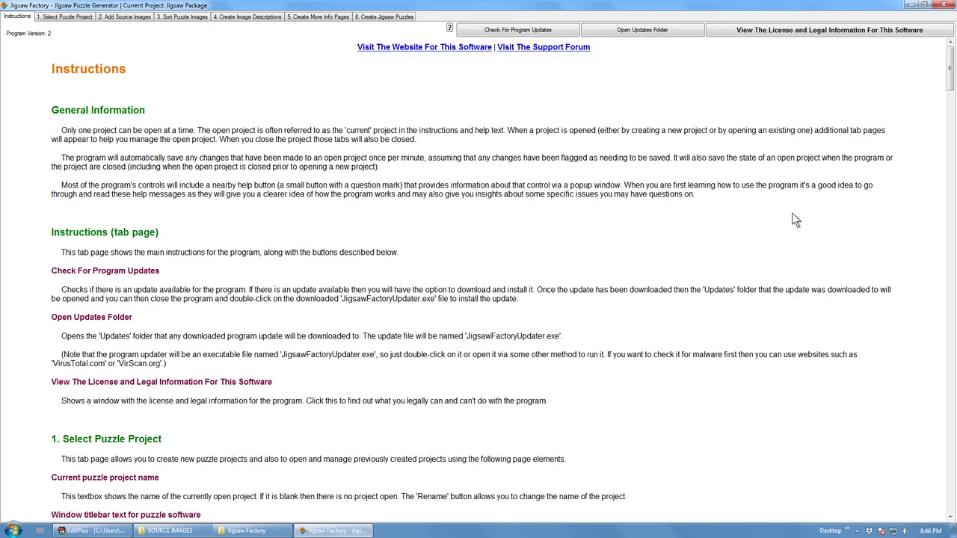
pyautogui.moveTo(949, 74); pyautogui.dragTo(940, 165)
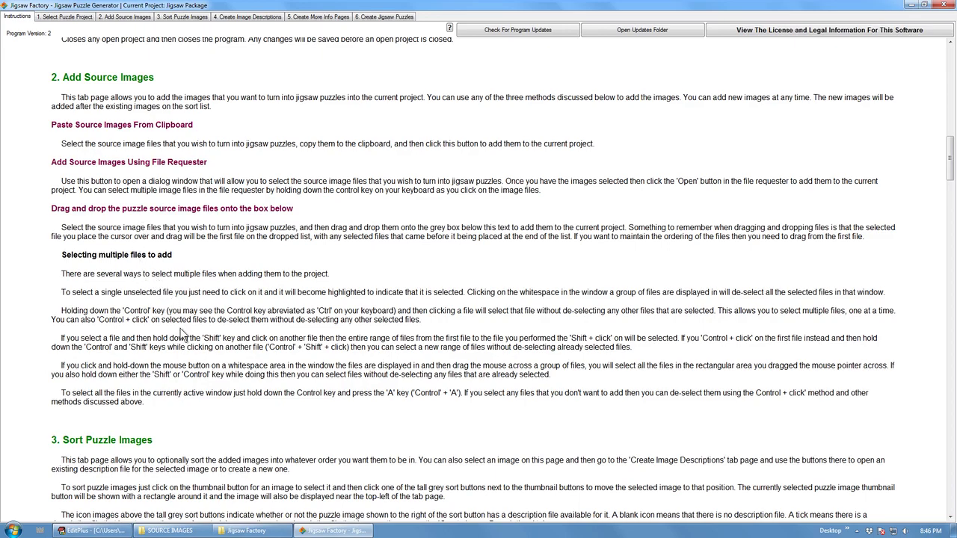
pyautogui.scroll(-15, 285, 339)
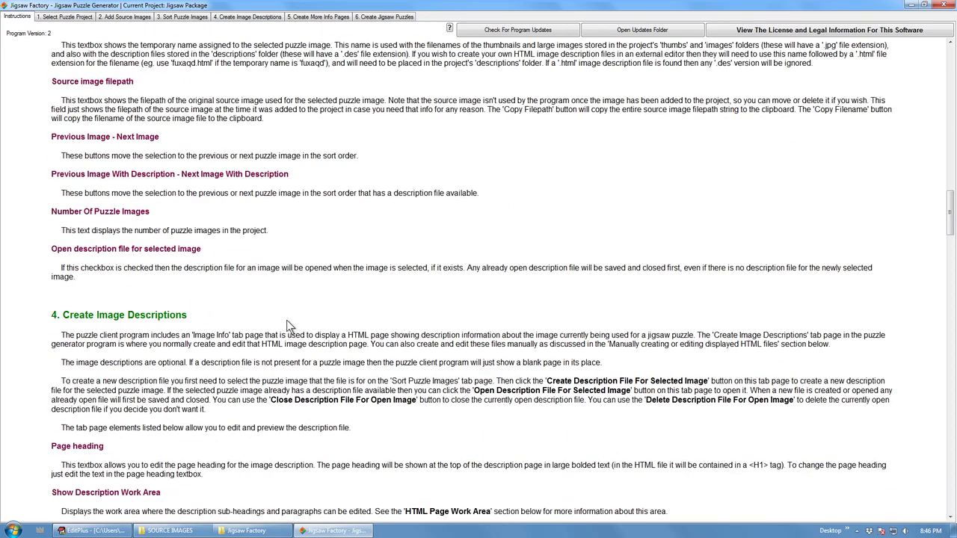
pyautogui.scroll(16, 286, 320)
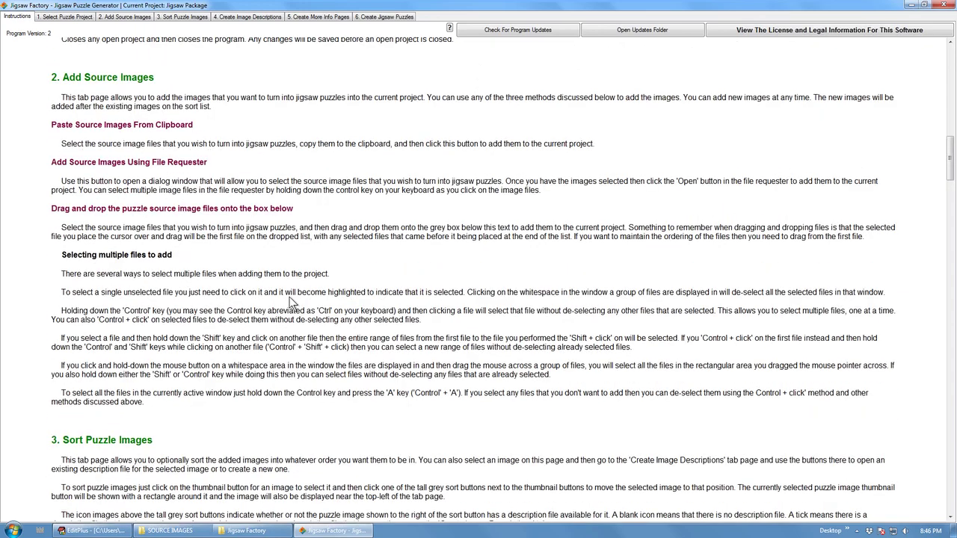
pyautogui.click(136, 17)
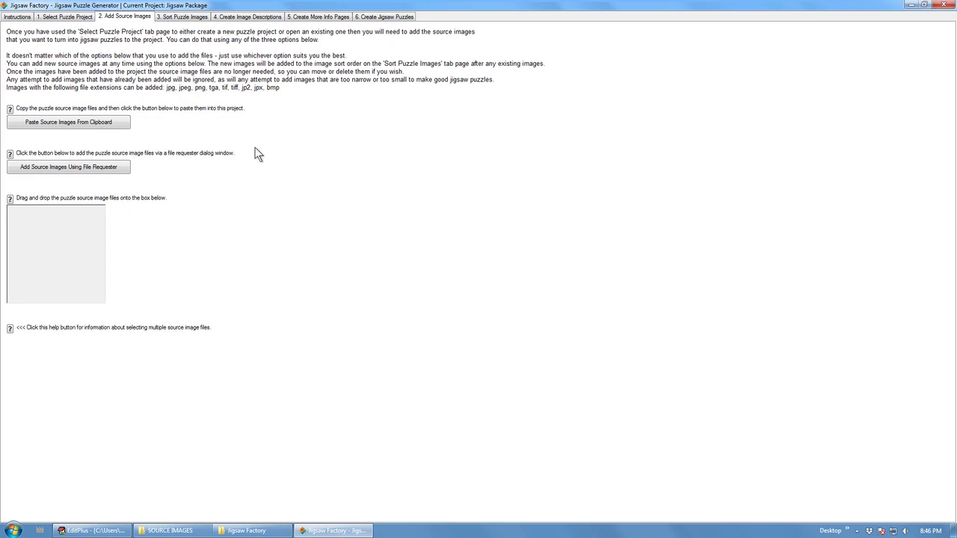
# Step: On Sort Puzzle Images, move the aqua beach image to fifth, then the owl image to third
pyautogui.click(173, 17)
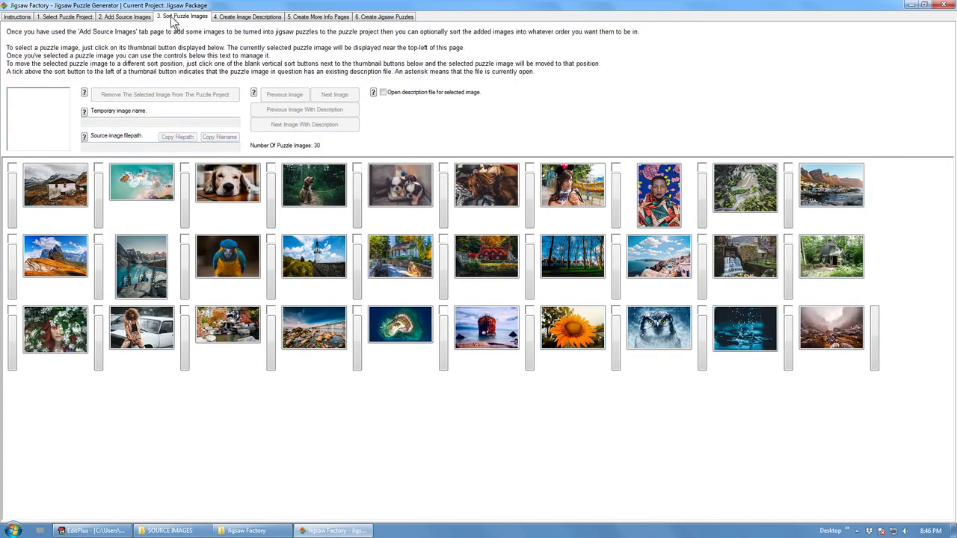
pyautogui.click(82, 225)
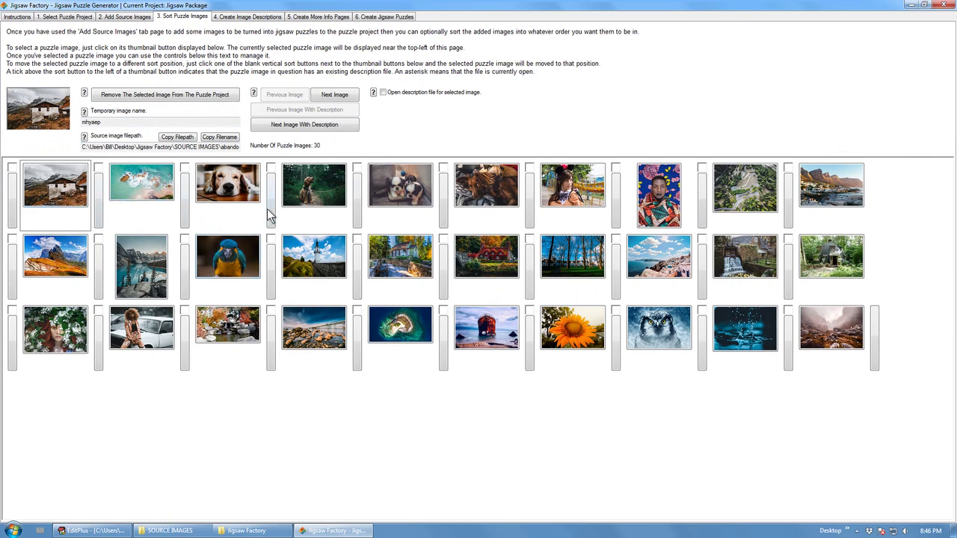
pyautogui.click(140, 189)
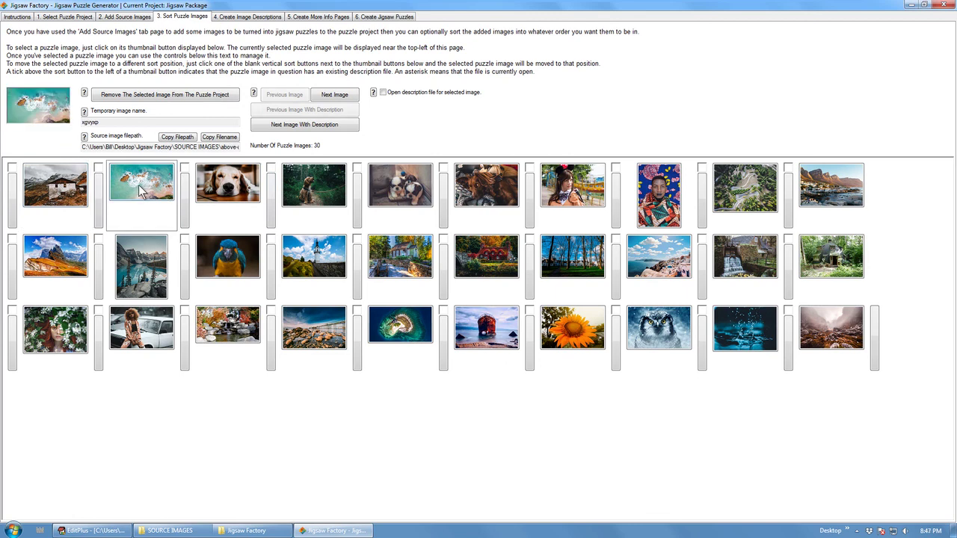
pyautogui.click(443, 202)
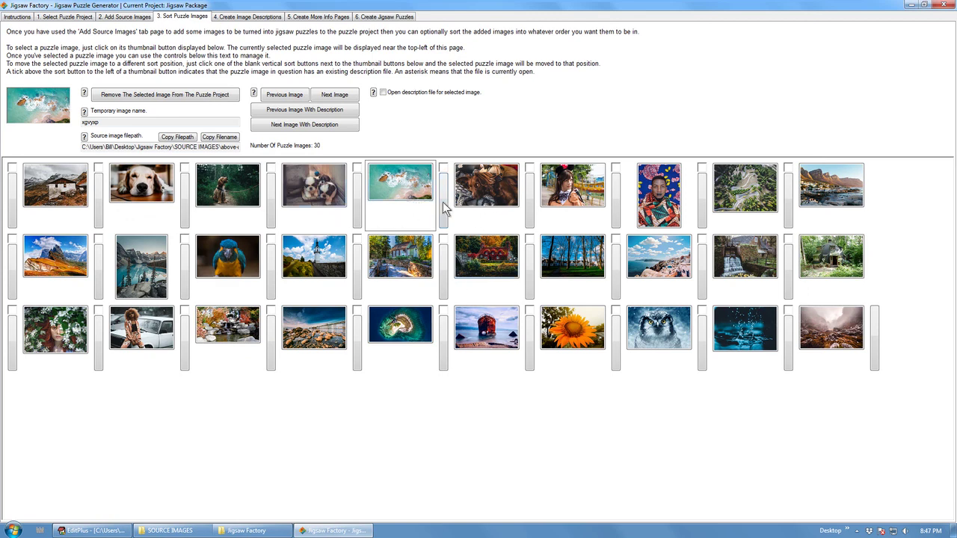
pyautogui.click(661, 334)
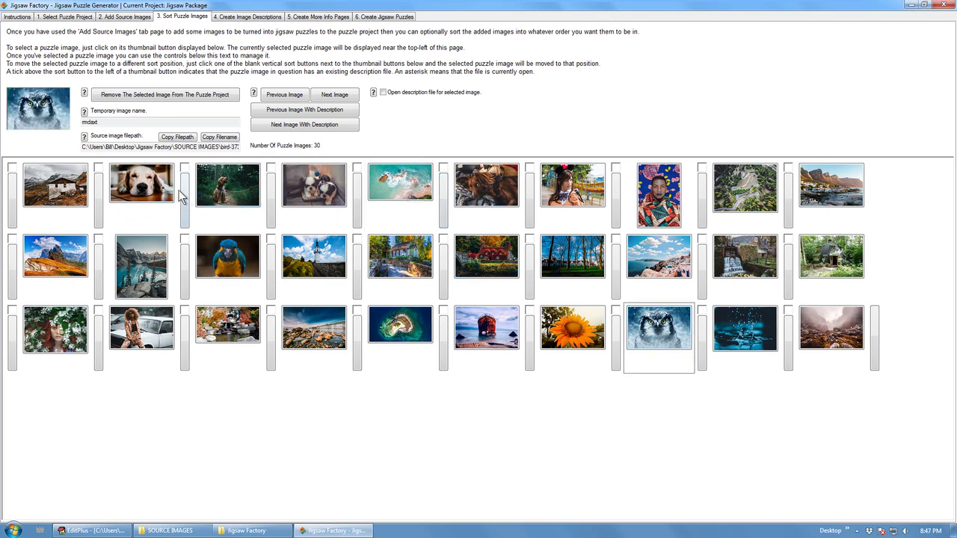
pyautogui.click(181, 191)
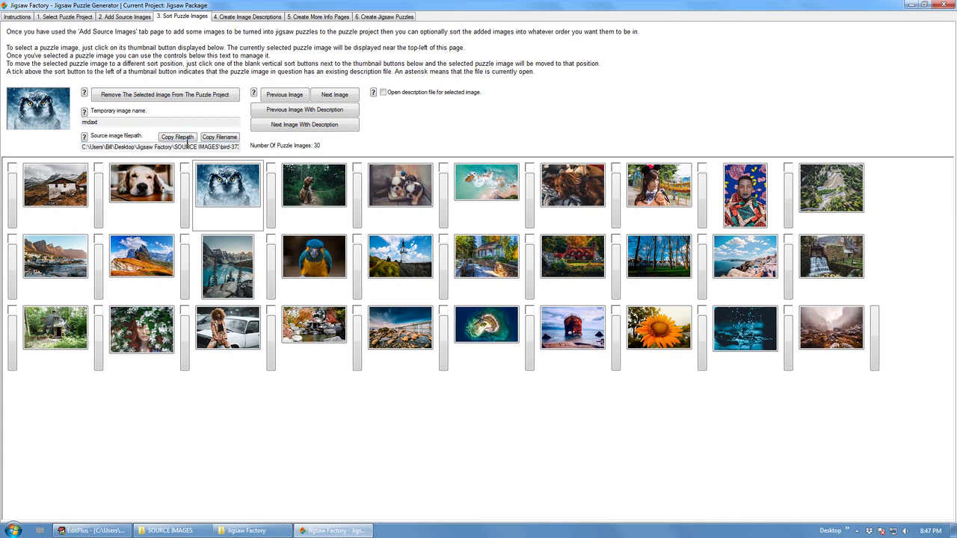
# Step: Step through images with Previous/Next, then tick 'Open description file for selected image'
pyautogui.click(290, 100)
pyautogui.click(326, 99)
pyautogui.click(326, 100)
pyautogui.click(326, 100)
pyautogui.click(326, 99)
pyautogui.click(326, 99)
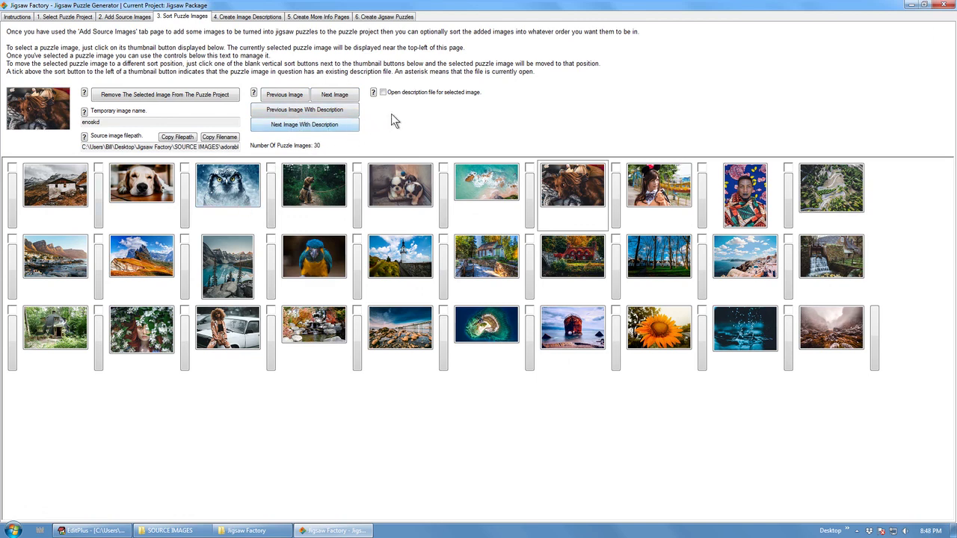
pyautogui.click(383, 92)
# Step: Select the mountain house image and switch between tabs, ending on 4. Create Image Descriptions
pyautogui.click(51, 192)
pyautogui.click(243, 17)
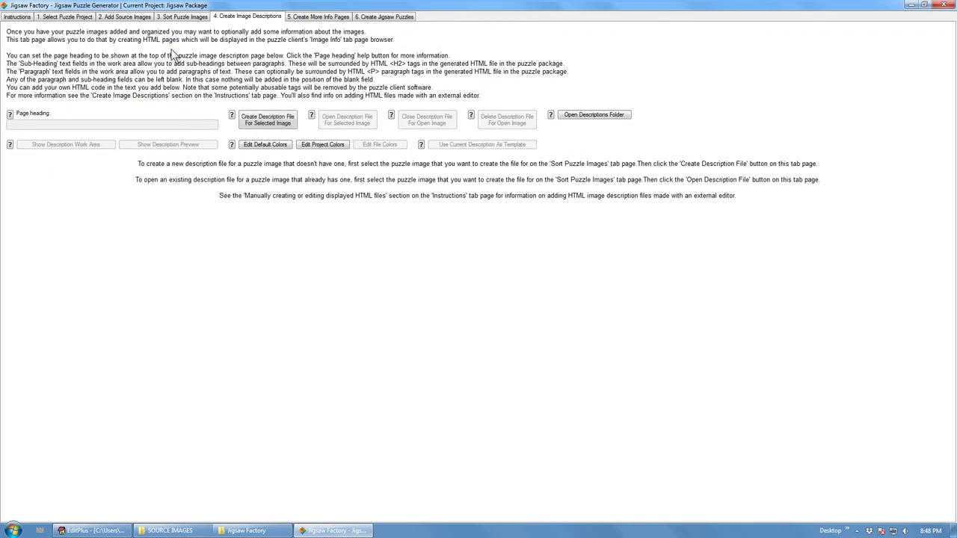
pyautogui.click(173, 16)
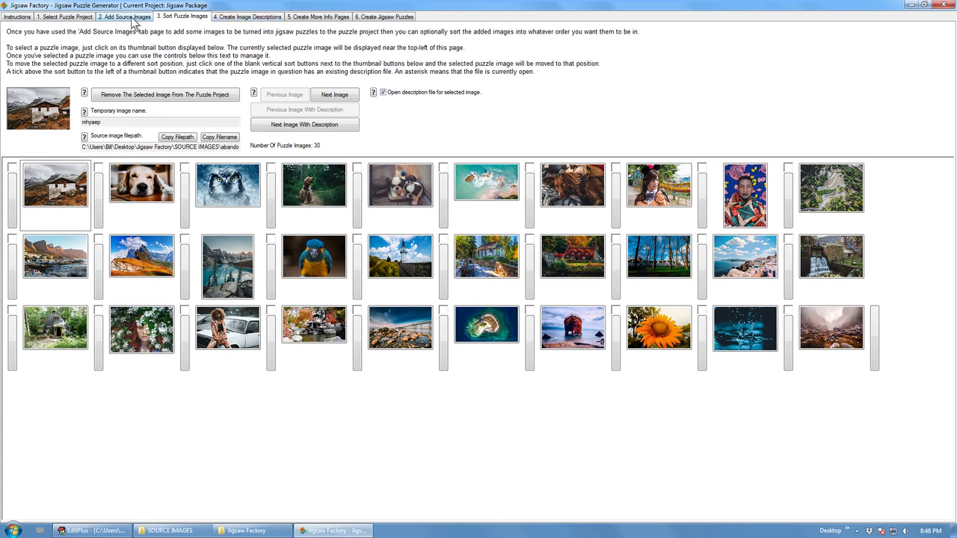
pyautogui.click(132, 17)
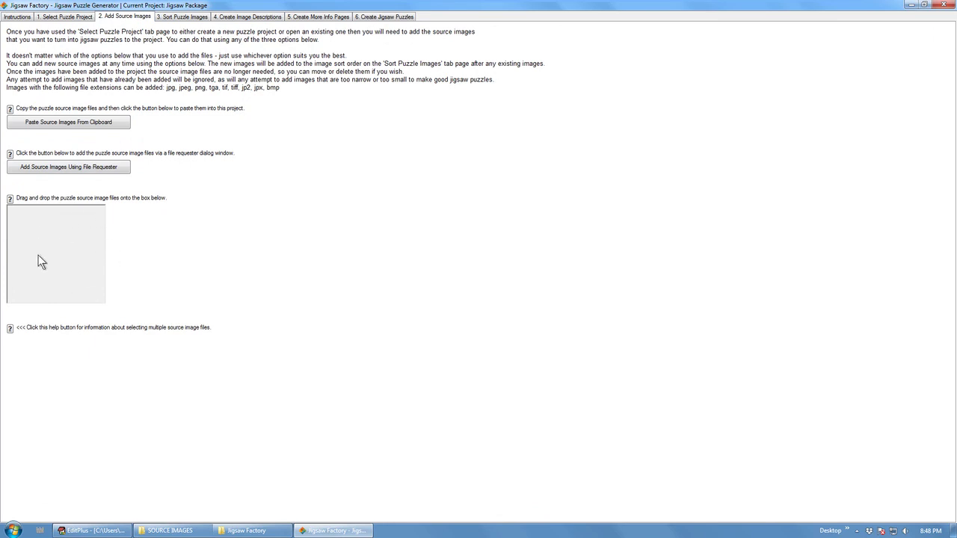
pyautogui.click(183, 18)
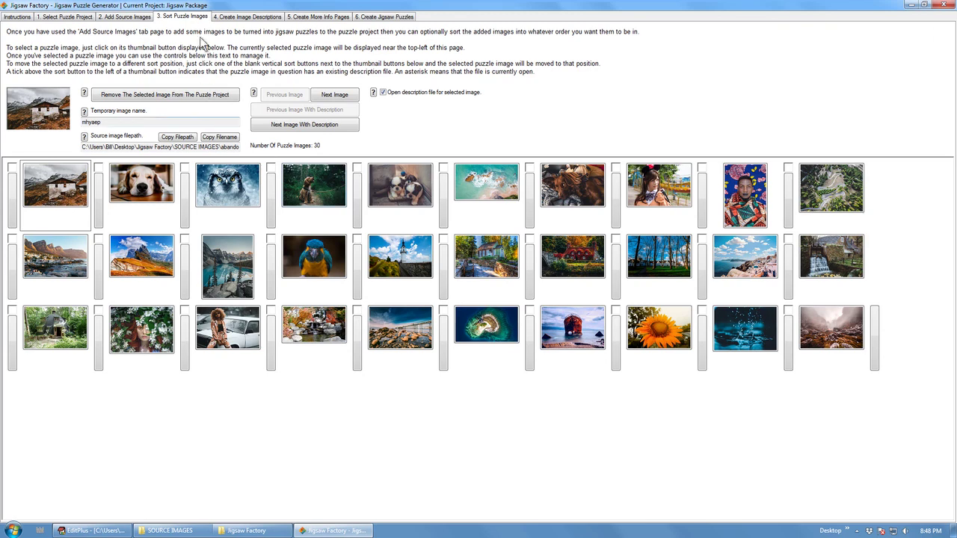
pyautogui.click(241, 18)
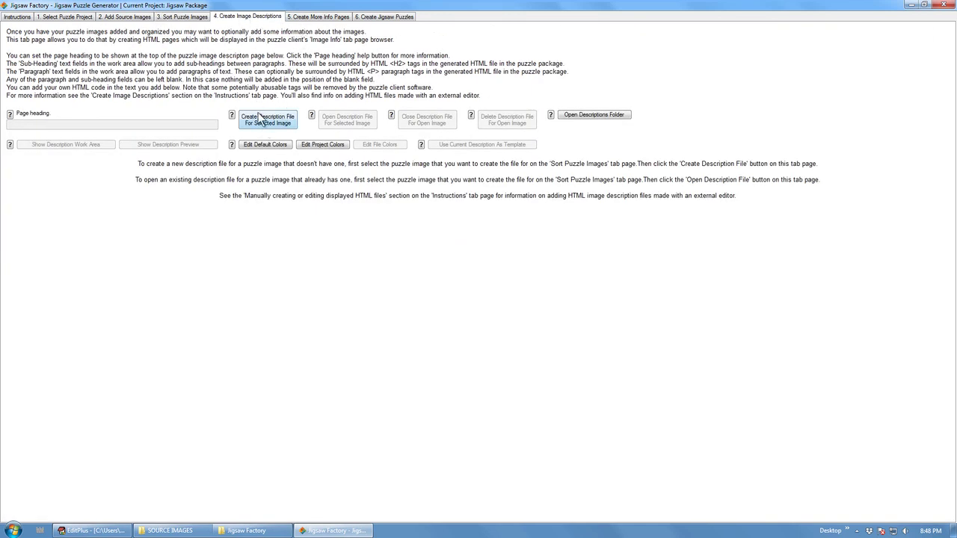
pyautogui.click(171, 18)
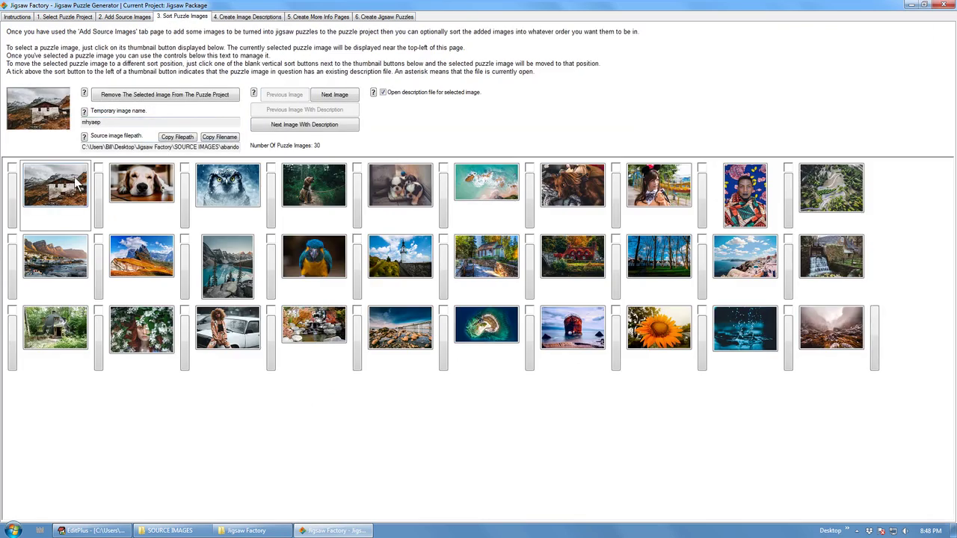
pyautogui.click(251, 18)
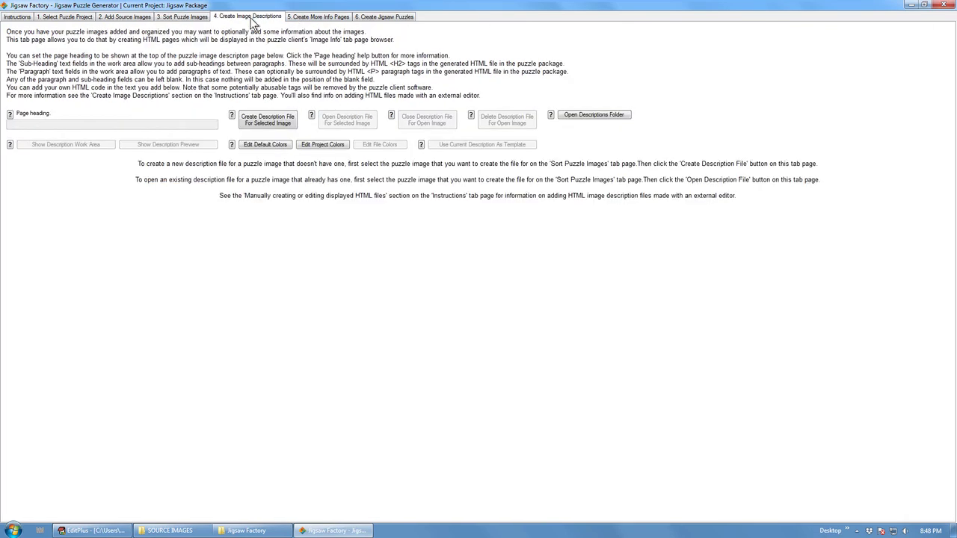
# Step: Create a description file for the mountain house image and read the Page heading help
pyautogui.click(261, 122)
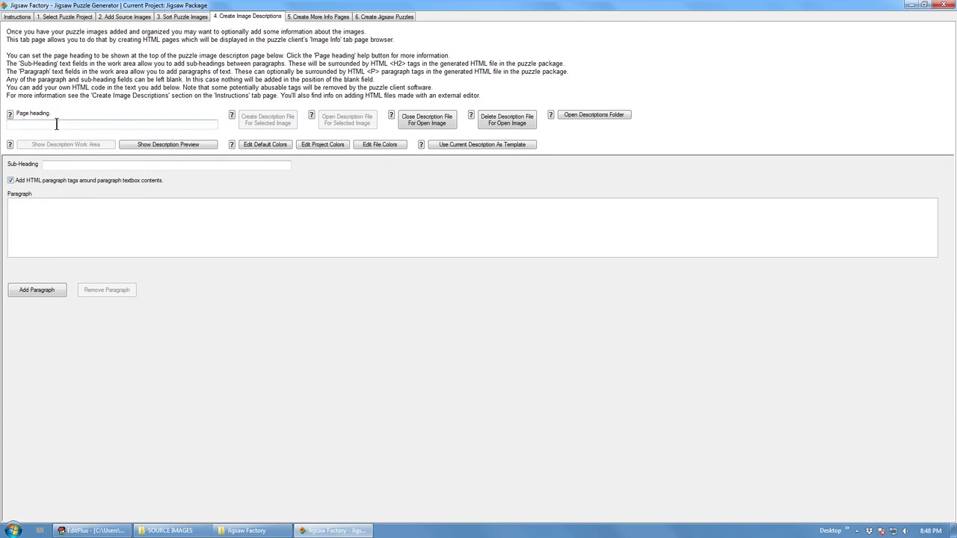
pyautogui.click(10, 114)
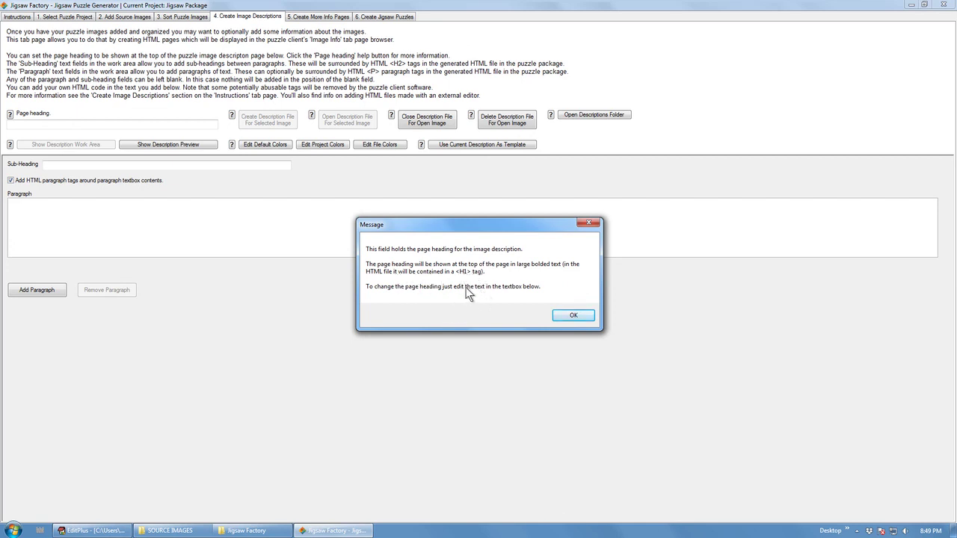
pyautogui.click(573, 315)
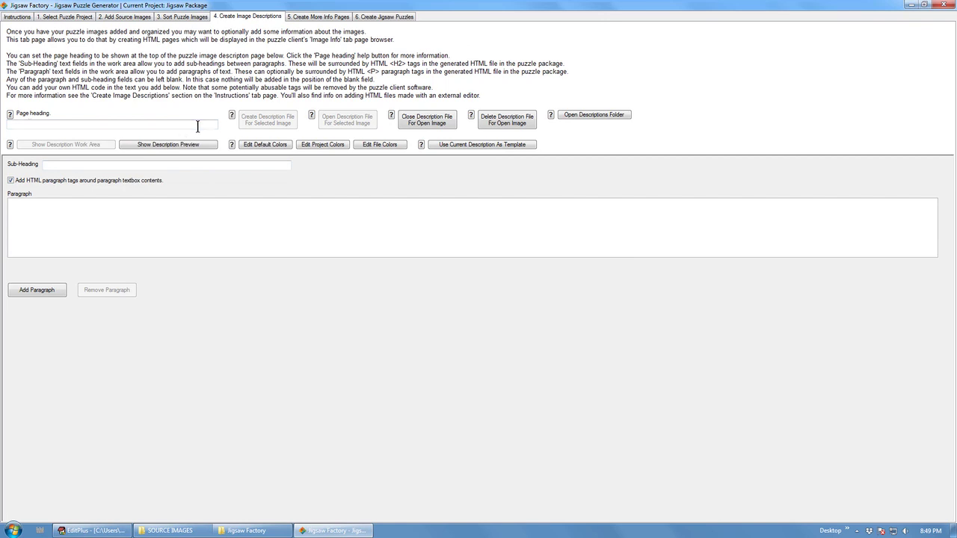
# Step: Place the cursor in the Page heading field and check its editing options
pyautogui.click(25, 124)
pyautogui.rightClick(25, 124)
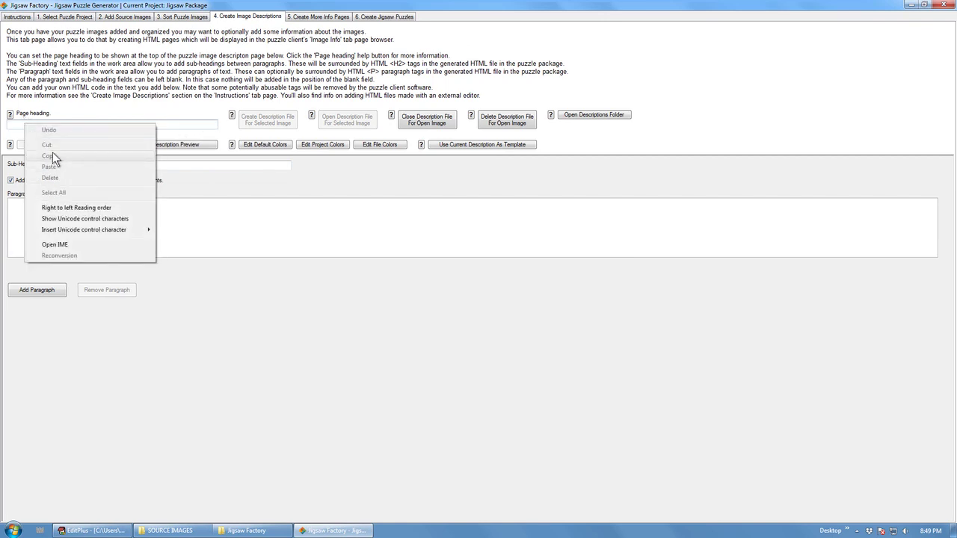
pyautogui.click(303, 183)
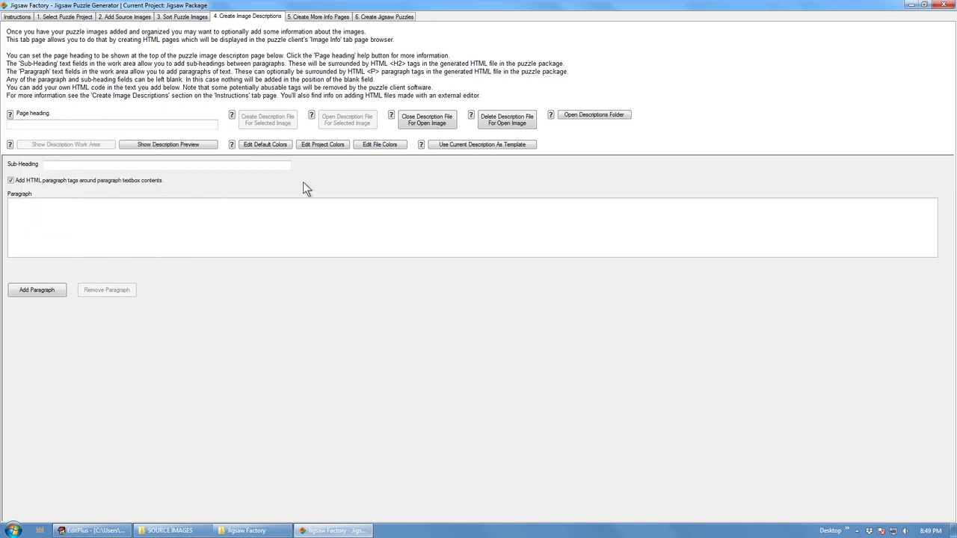
pyautogui.click(570, 116)
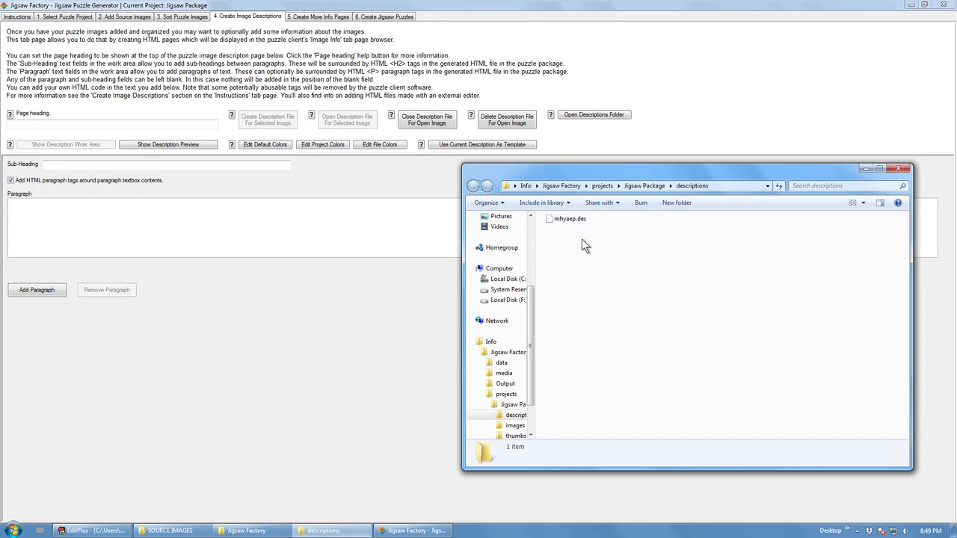
pyautogui.moveTo(594, 175); pyautogui.dragTo(464, 118)
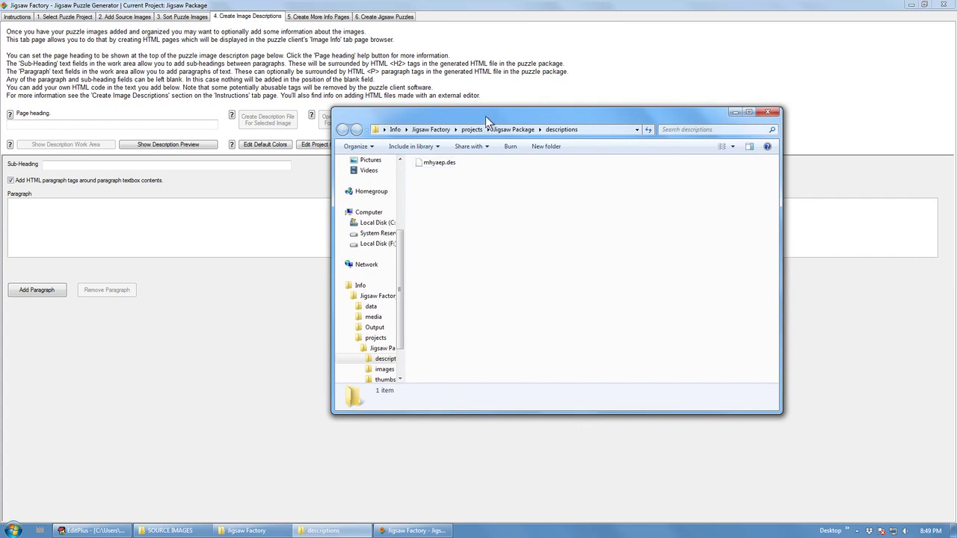
pyautogui.moveTo(485, 116); pyautogui.dragTo(515, 144)
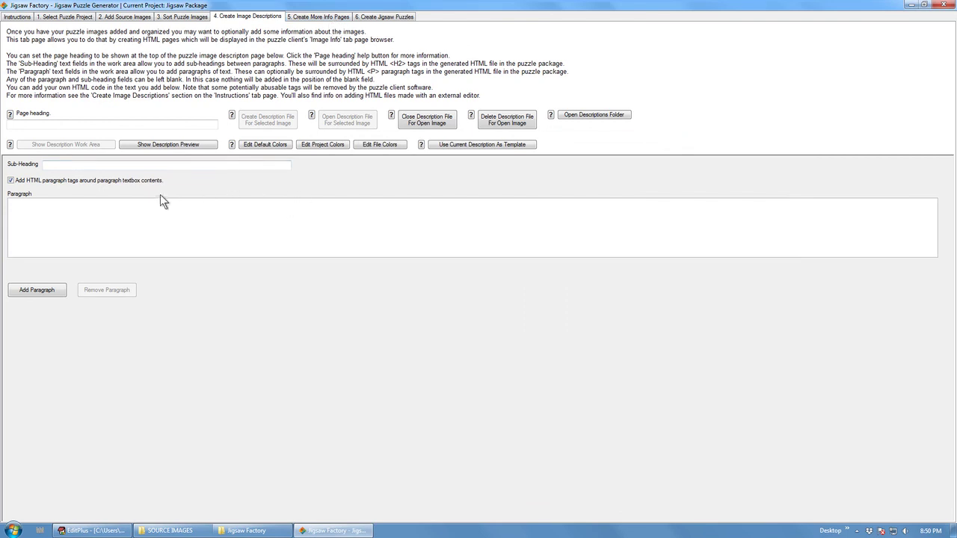
pyautogui.click(146, 149)
pyautogui.click(72, 144)
pyautogui.click(166, 149)
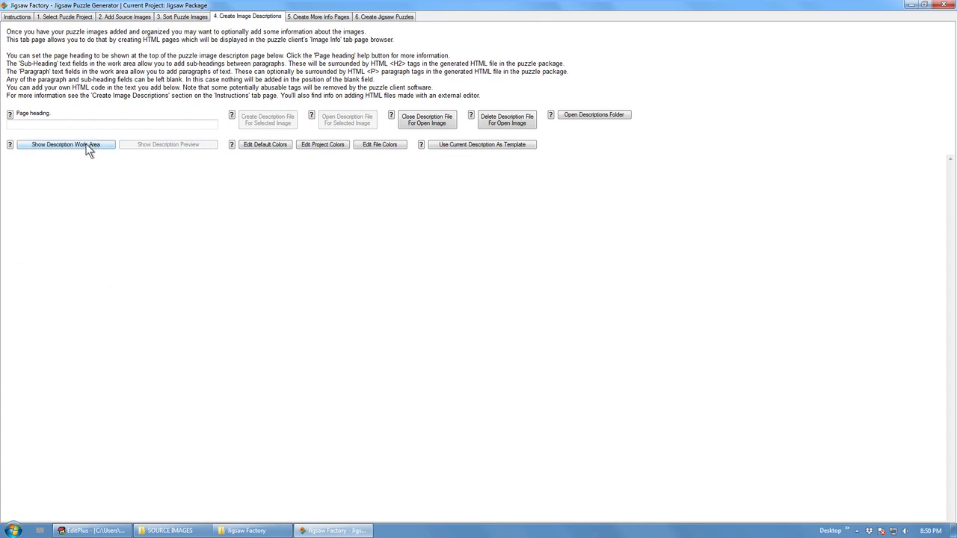
pyautogui.click(88, 147)
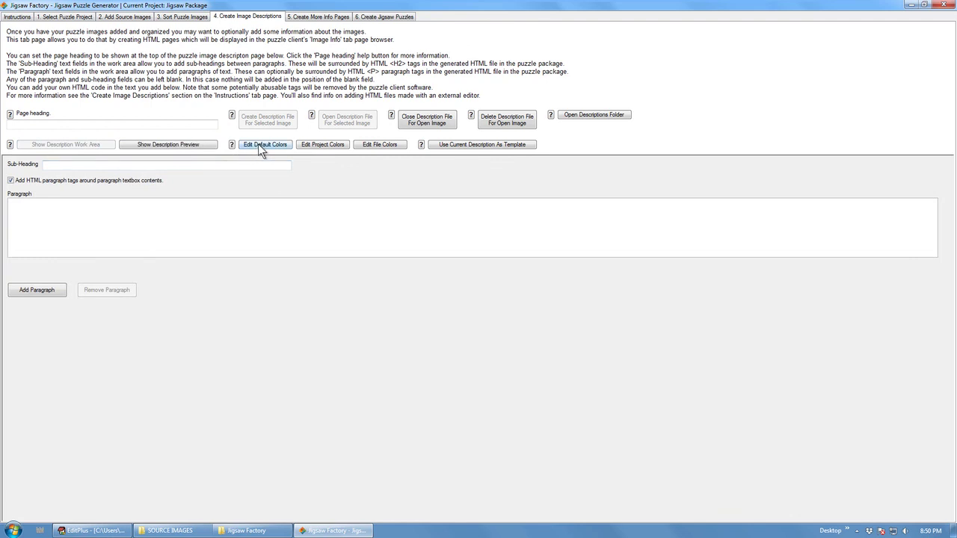
pyautogui.click(232, 145)
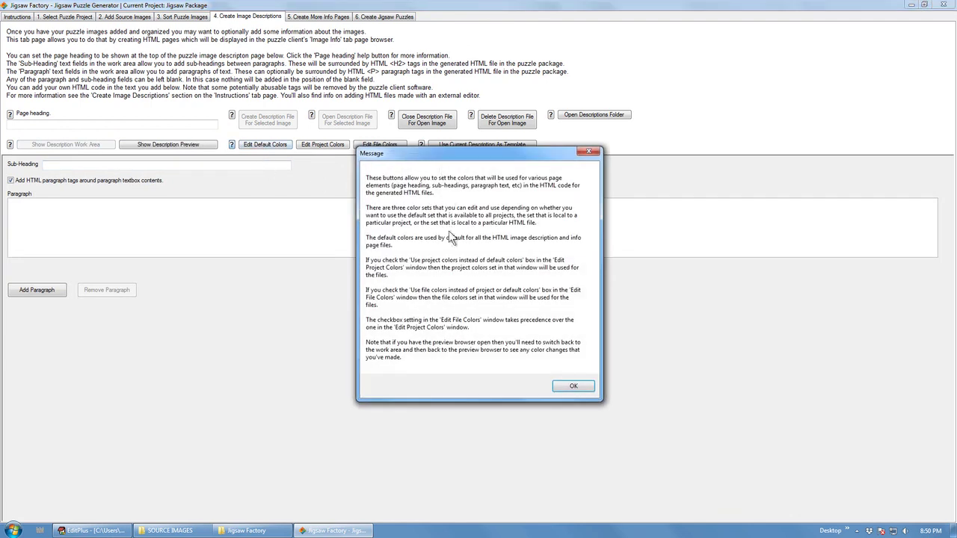
pyautogui.click(573, 387)
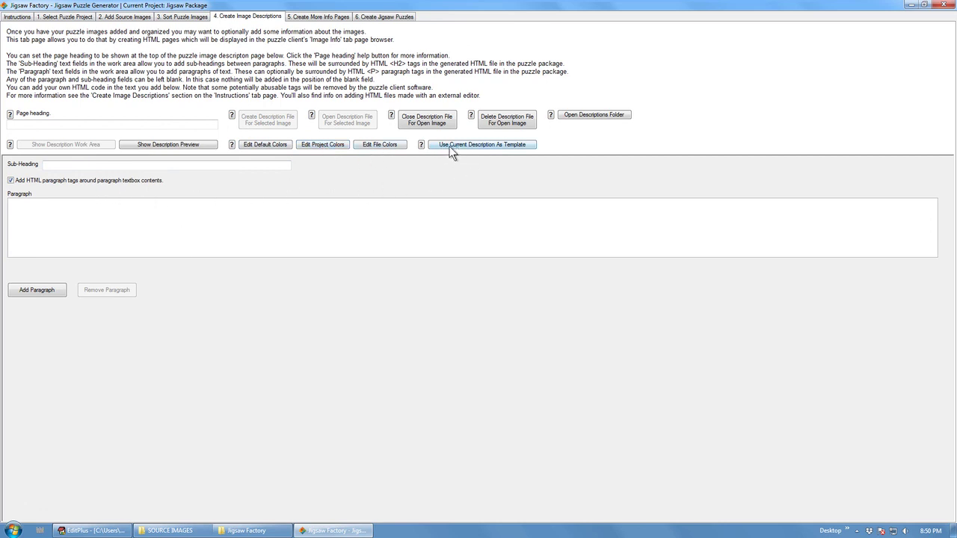
pyautogui.click(421, 145)
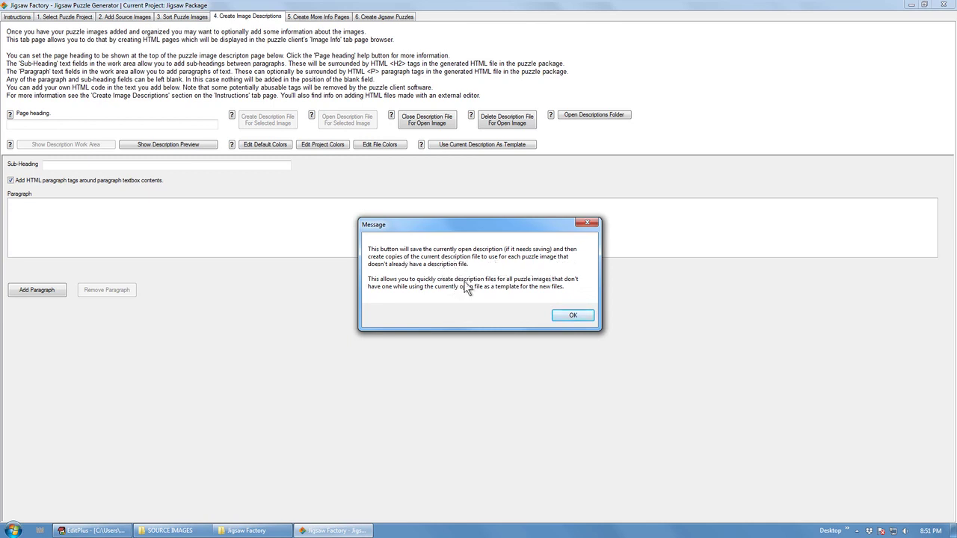
pyautogui.click(572, 316)
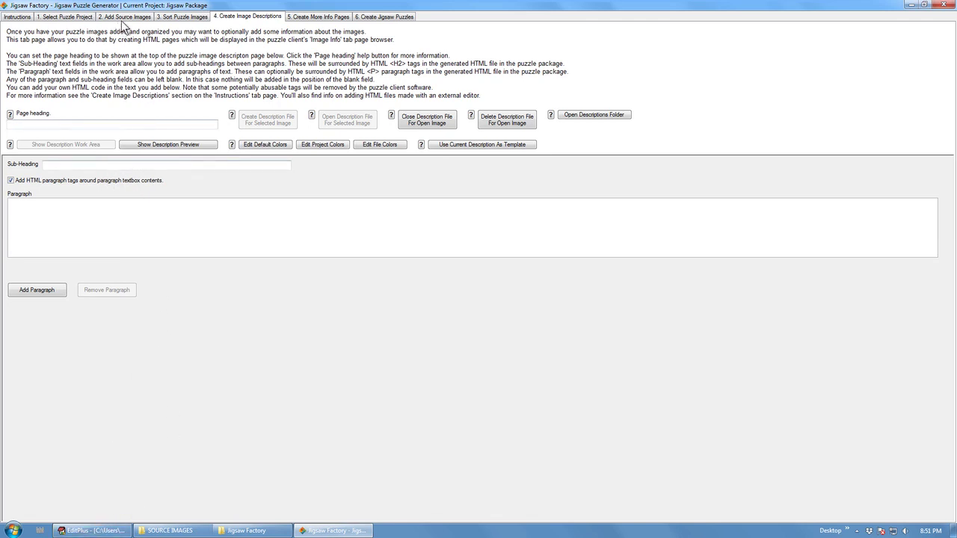
# Step: Copy 'Free CC0 Licensed Images' from Image Info.txt into the Page heading field
pyautogui.click(87, 531)
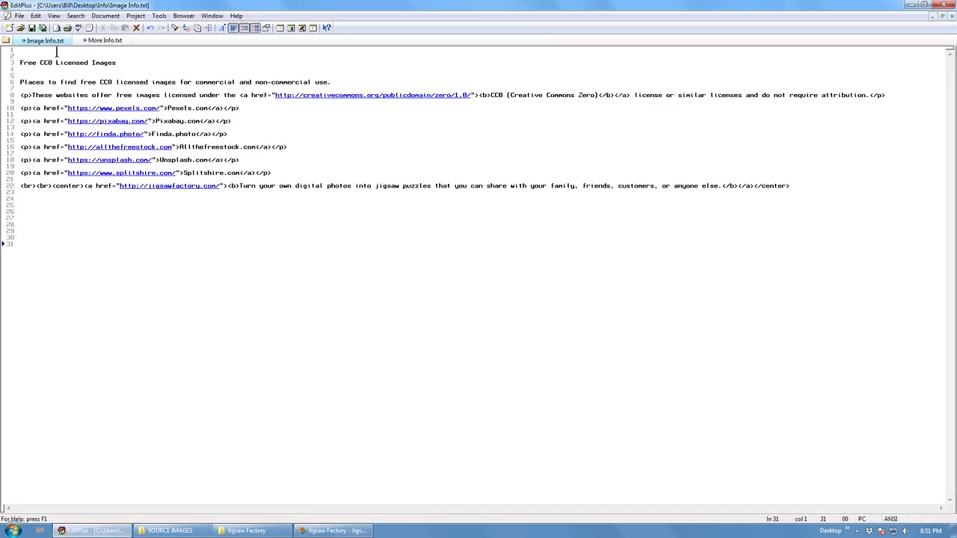
pyautogui.moveTo(121, 62); pyautogui.dragTo(19, 62)
pyautogui.rightClick(44, 62)
pyautogui.click(65, 80)
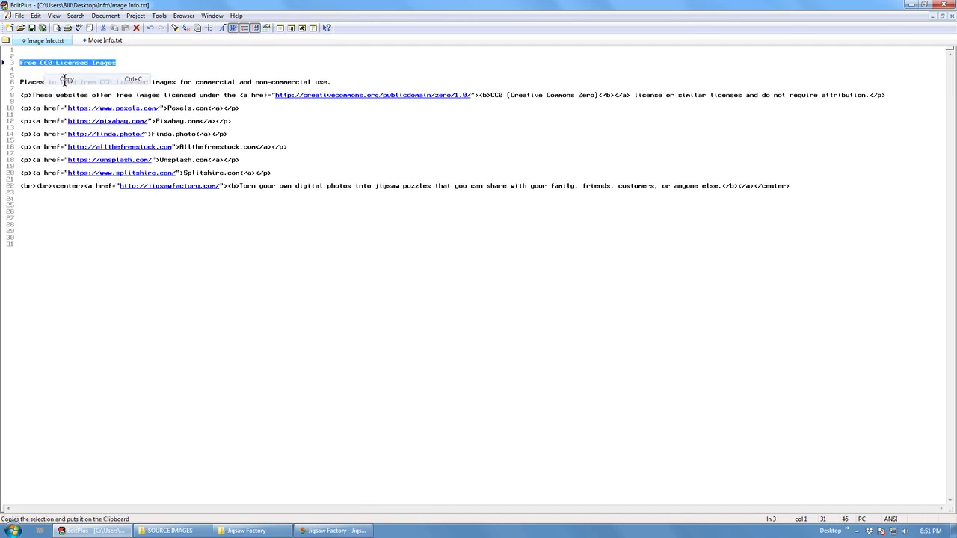
pyautogui.click(332, 531)
pyautogui.rightClick(31, 123)
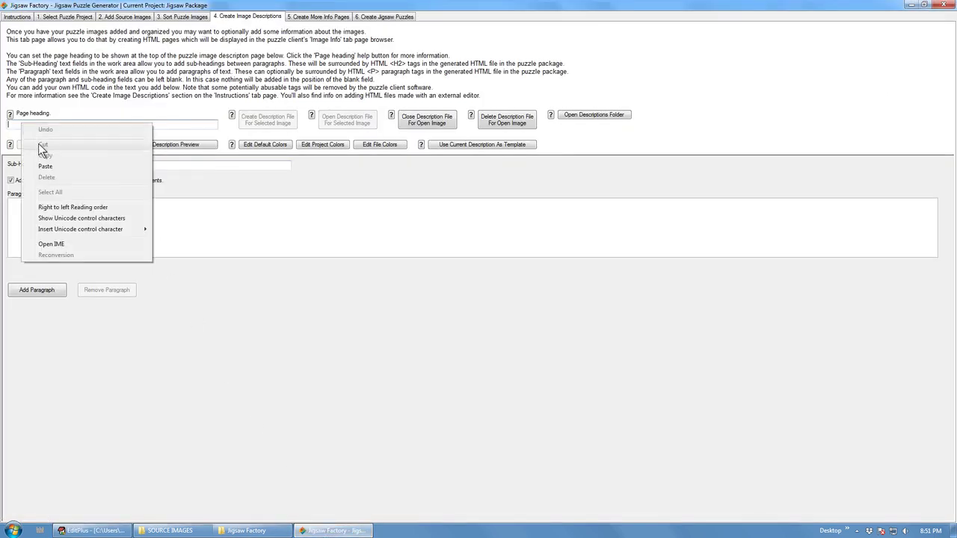
pyautogui.click(46, 165)
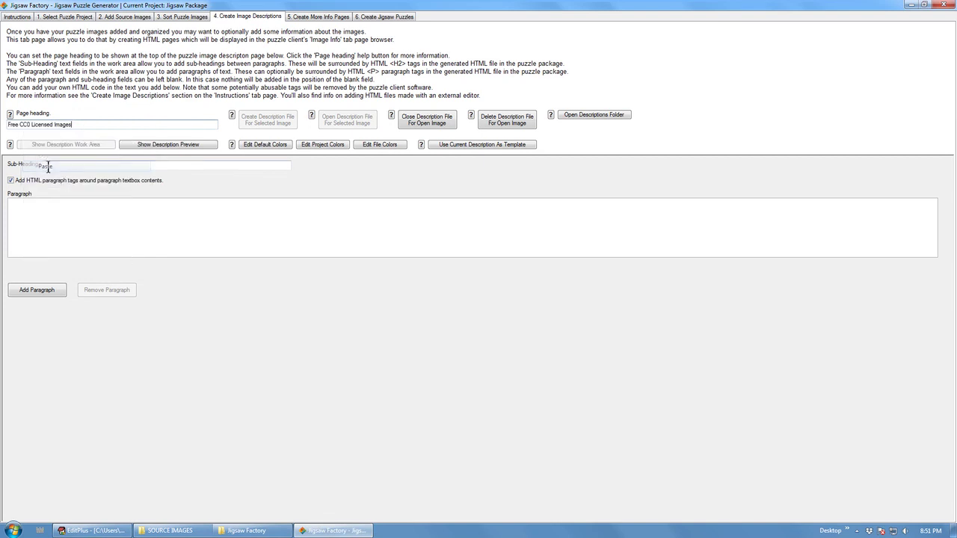
# Step: Copy the line about free CC0 image sources into the Sub-Heading field
pyautogui.click(92, 531)
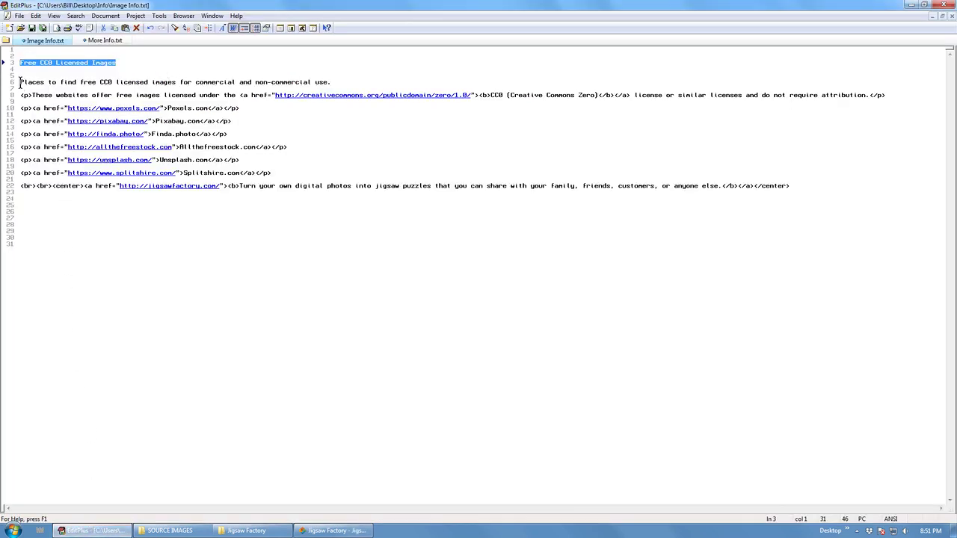
pyautogui.moveTo(21, 82); pyautogui.dragTo(331, 83)
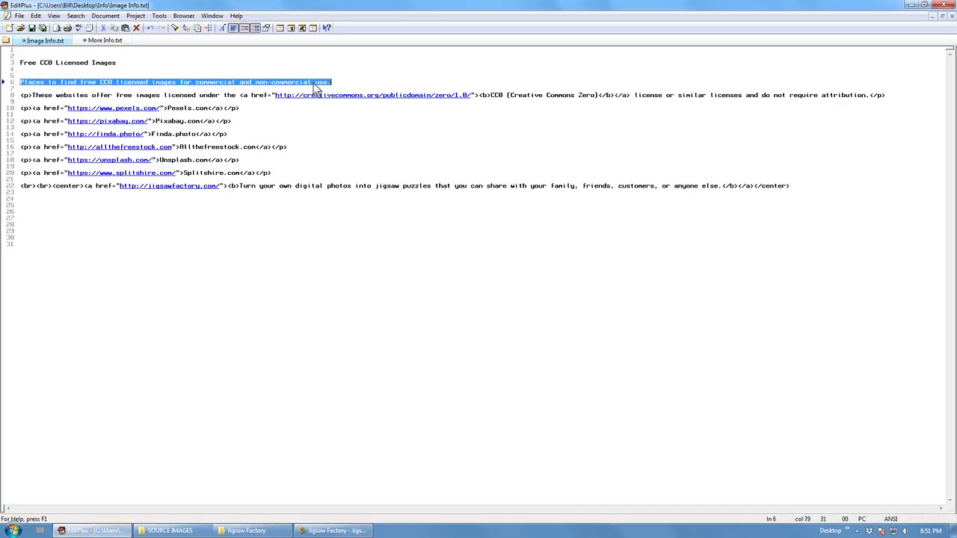
pyautogui.rightClick(318, 86)
pyautogui.click(338, 99)
pyautogui.click(333, 531)
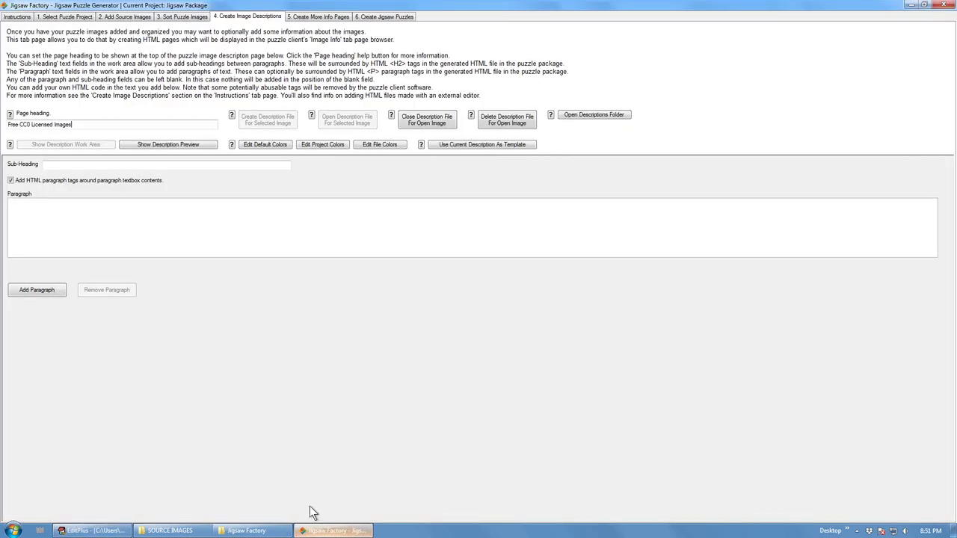
pyautogui.rightClick(62, 165)
pyautogui.click(87, 209)
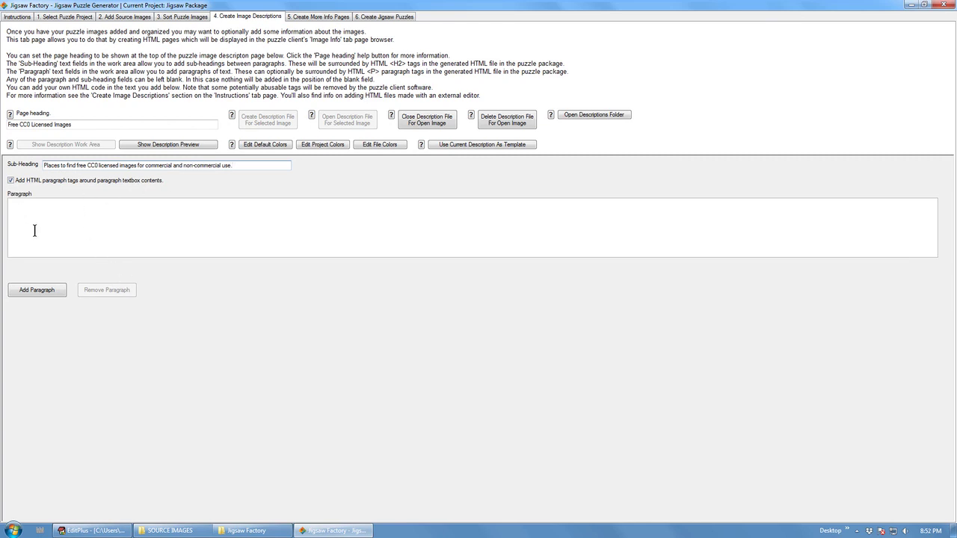
pyautogui.click(112, 531)
# Step: Copy link lines 8–22 from the text file into the description's Paragraph box
pyautogui.moveTo(23, 96); pyautogui.dragTo(795, 186)
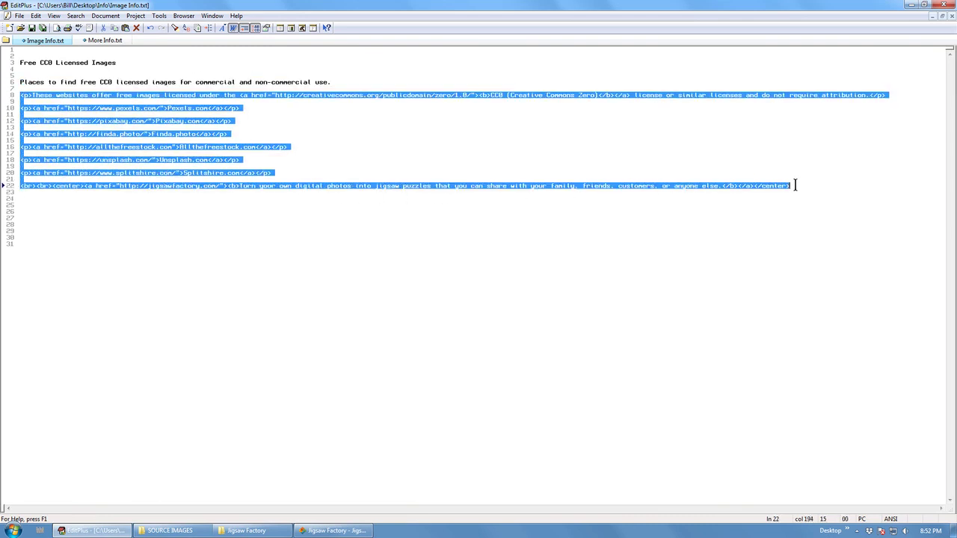
pyautogui.rightClick(175, 106)
pyautogui.click(195, 124)
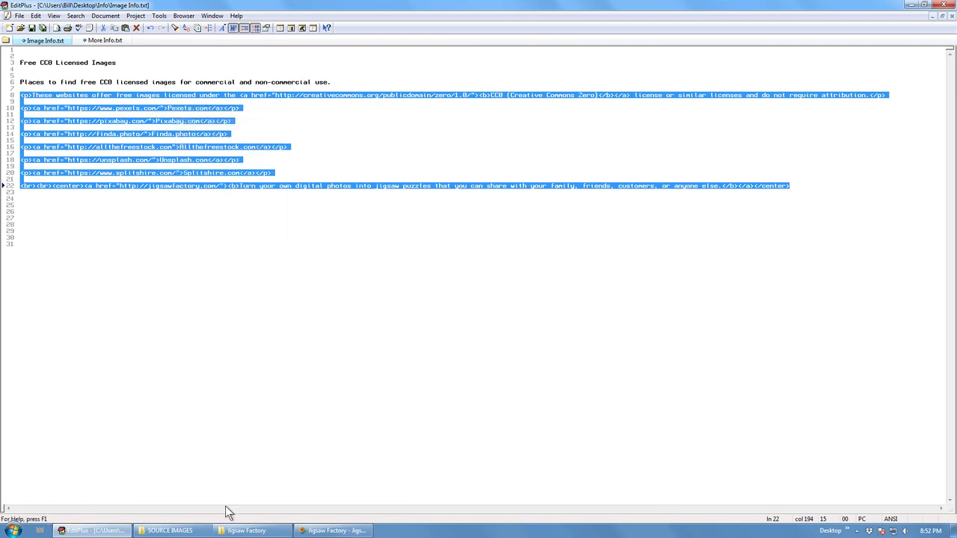
pyautogui.click(338, 531)
pyautogui.click(13, 208)
pyautogui.rightClick(15, 208)
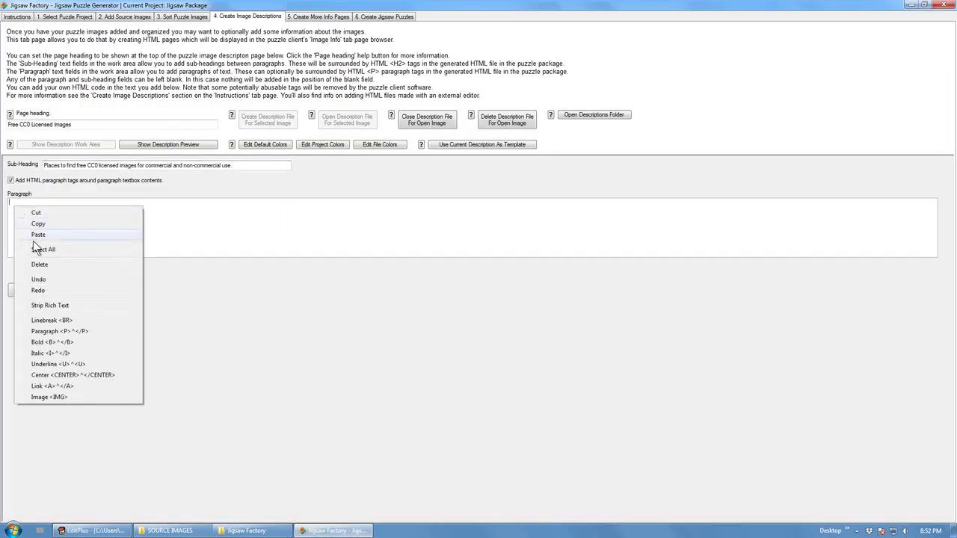
pyautogui.click(38, 235)
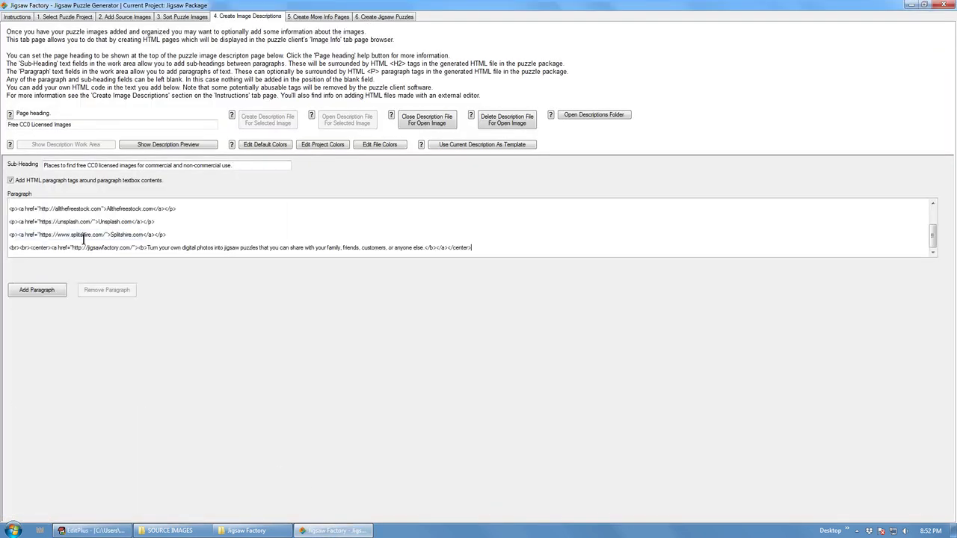
# Step: Check the pasted links, selecting the Unsplash.com link text in the paragraph
pyautogui.rightClick(71, 229)
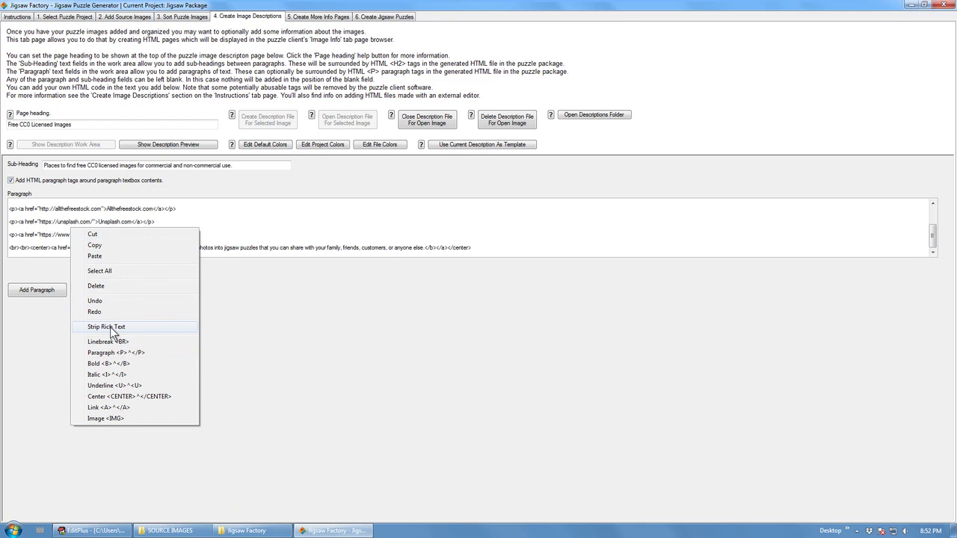
pyautogui.click(209, 219)
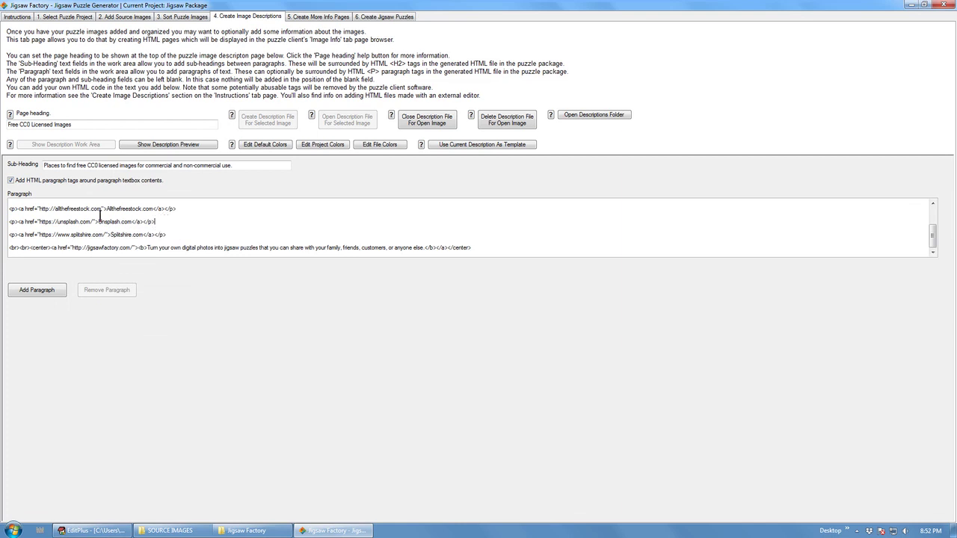
pyautogui.rightClick(156, 220)
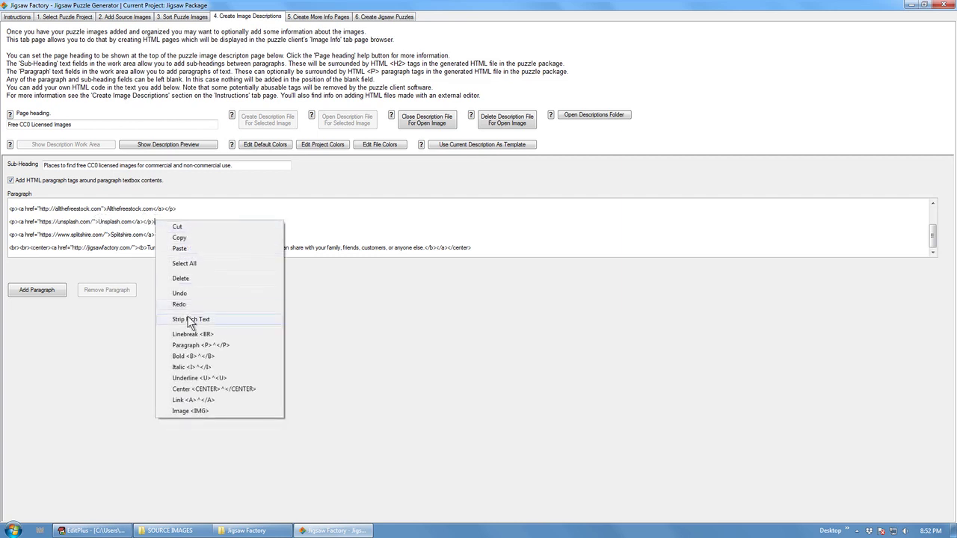
pyautogui.click(210, 212)
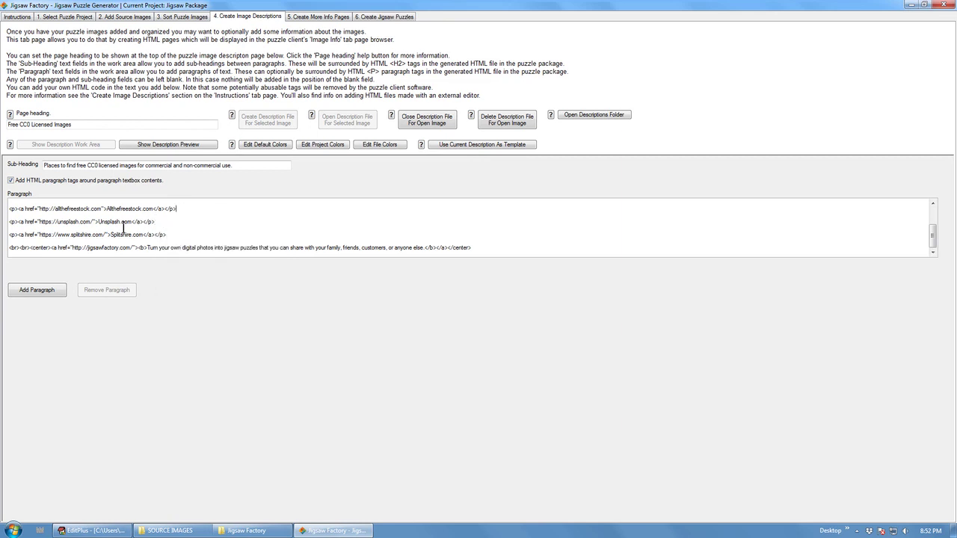
pyautogui.moveTo(131, 221); pyautogui.dragTo(101, 223)
pyautogui.rightClick(103, 222)
pyautogui.click(282, 222)
# Step: Preview the rendered mountain house description page
pyautogui.click(154, 144)
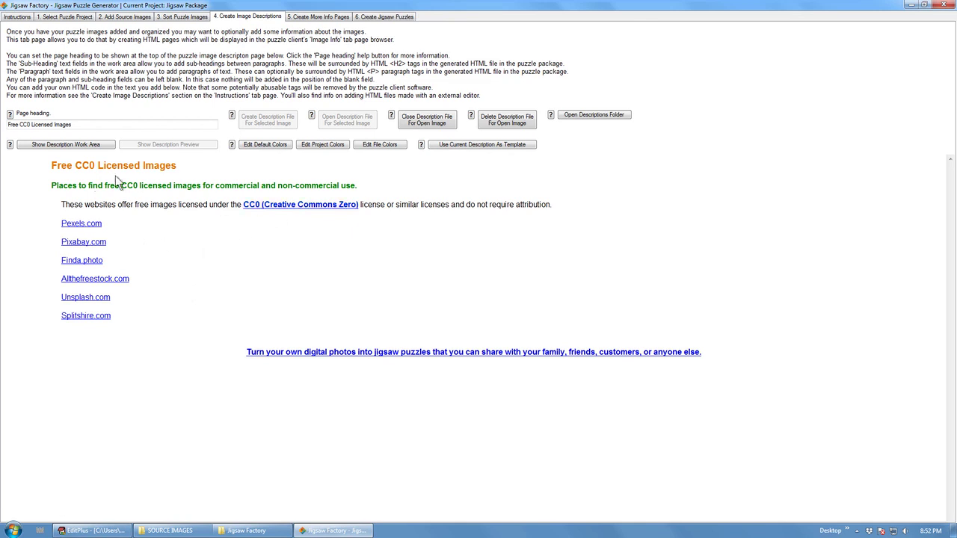
pyautogui.click(76, 145)
pyautogui.click(160, 145)
# Step: Move to the 5. Create More Info Pages step after briefly visiting image sorting
pyautogui.click(173, 18)
pyautogui.click(255, 20)
pyautogui.click(302, 18)
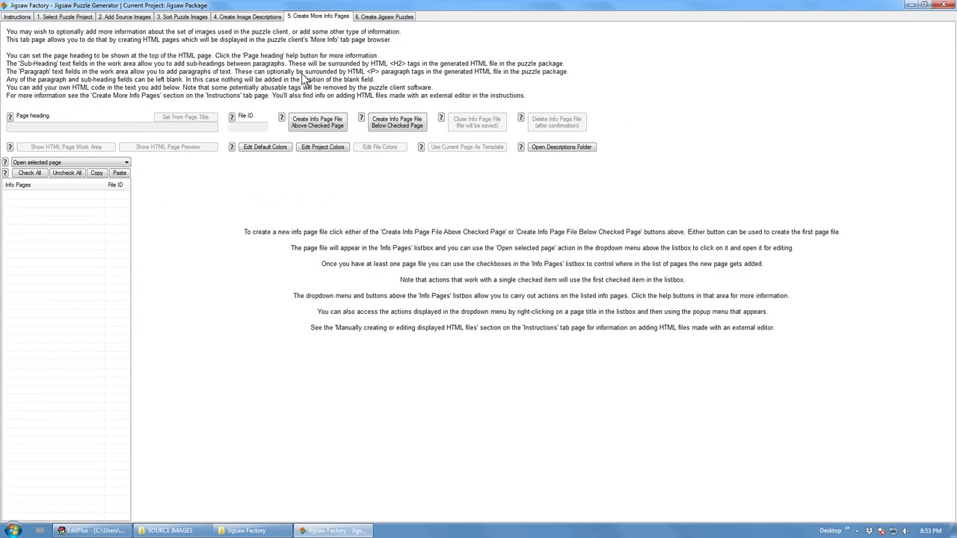
pyautogui.click(249, 17)
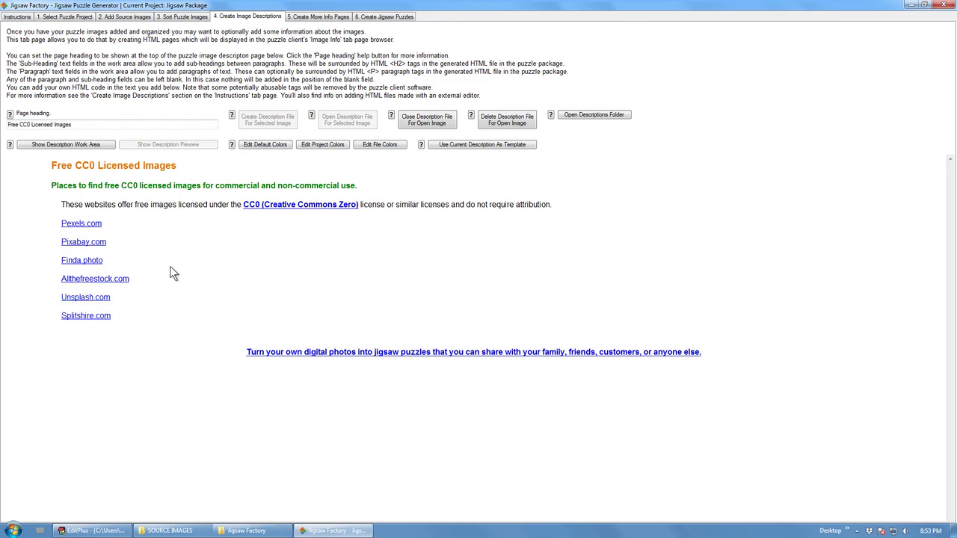
pyautogui.click(319, 17)
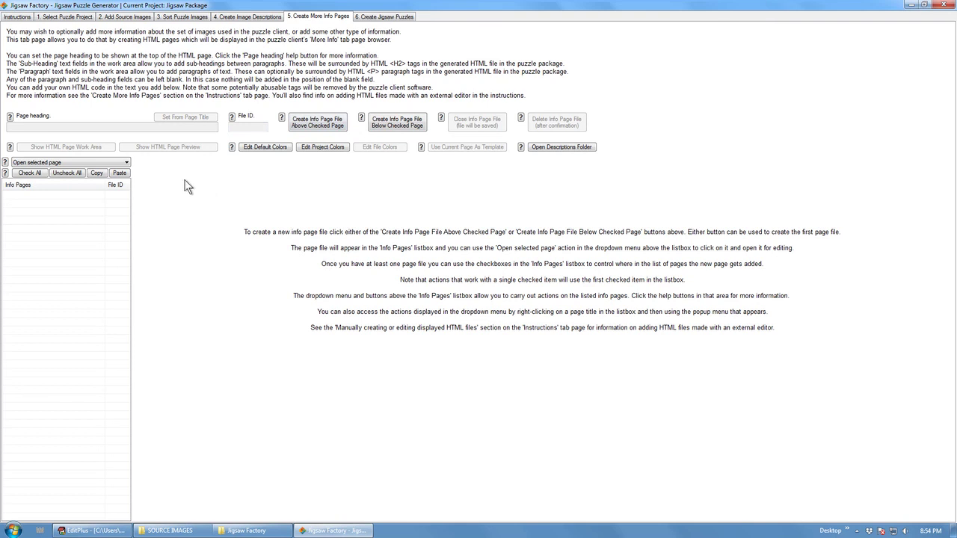
# Step: Create the SZAB info page file and rename its title to 'Jigsaw Factory'
pyautogui.click(293, 120)
pyautogui.click(306, 126)
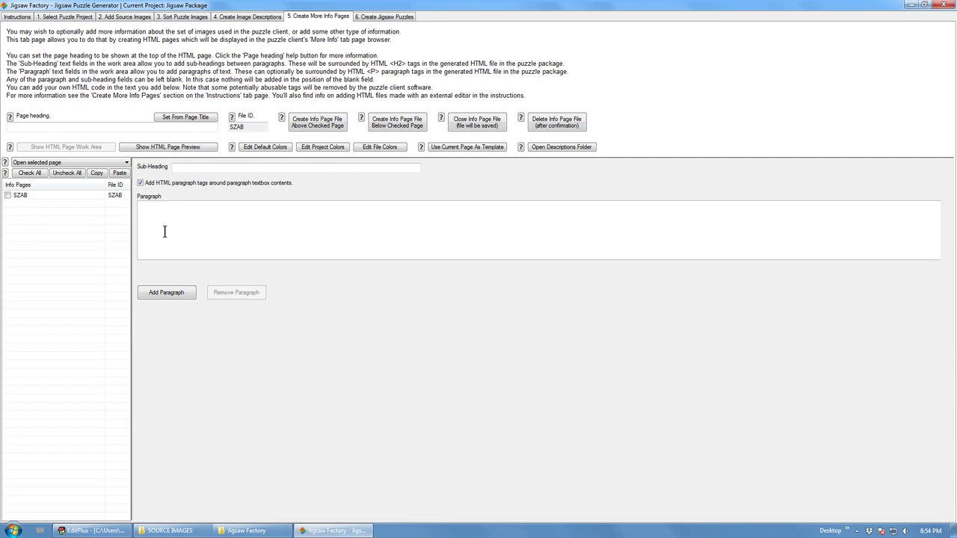
pyautogui.rightClick(20, 196)
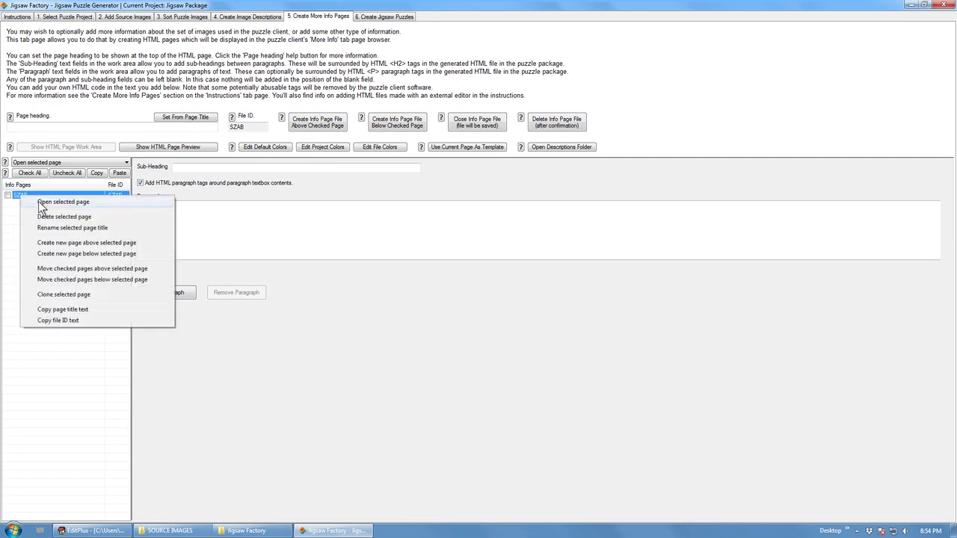
pyautogui.click(69, 227)
pyautogui.moveTo(397, 261); pyautogui.dragTo(359, 262)
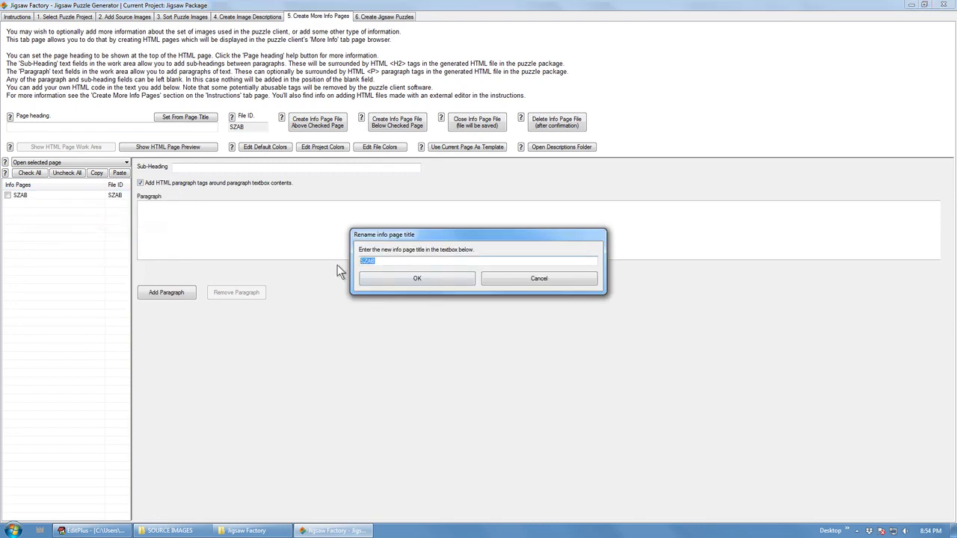
pyautogui.write('Jigsaw Factory')
pyautogui.click(432, 277)
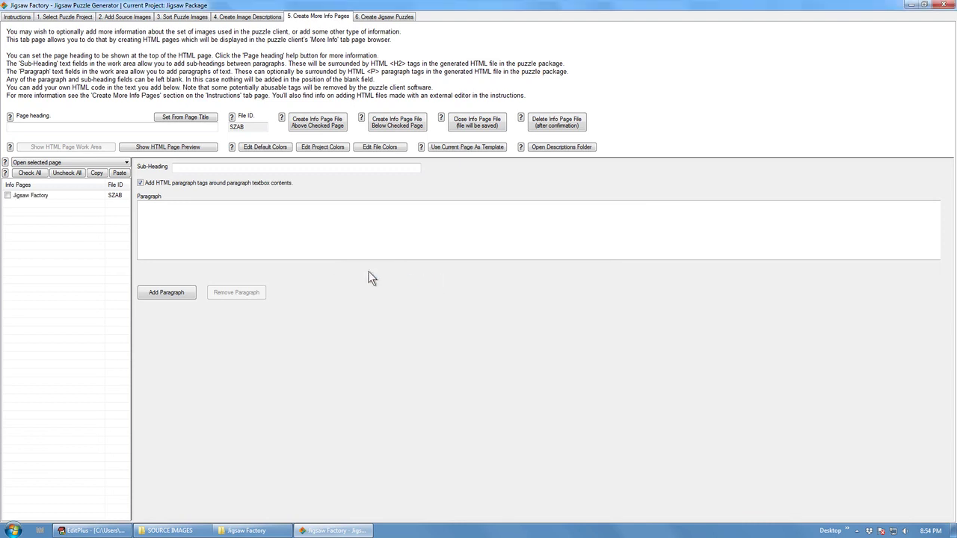
pyautogui.rightClick(36, 197)
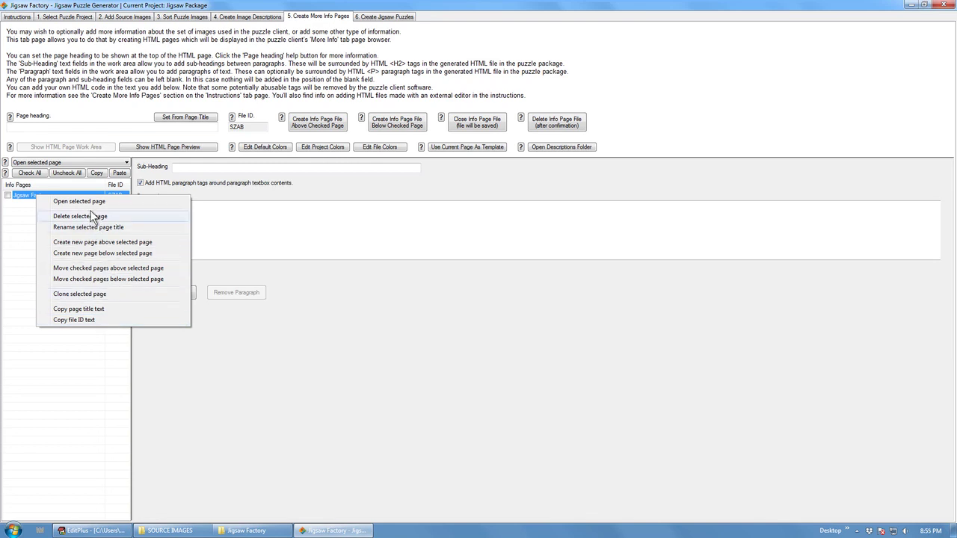
pyautogui.click(290, 190)
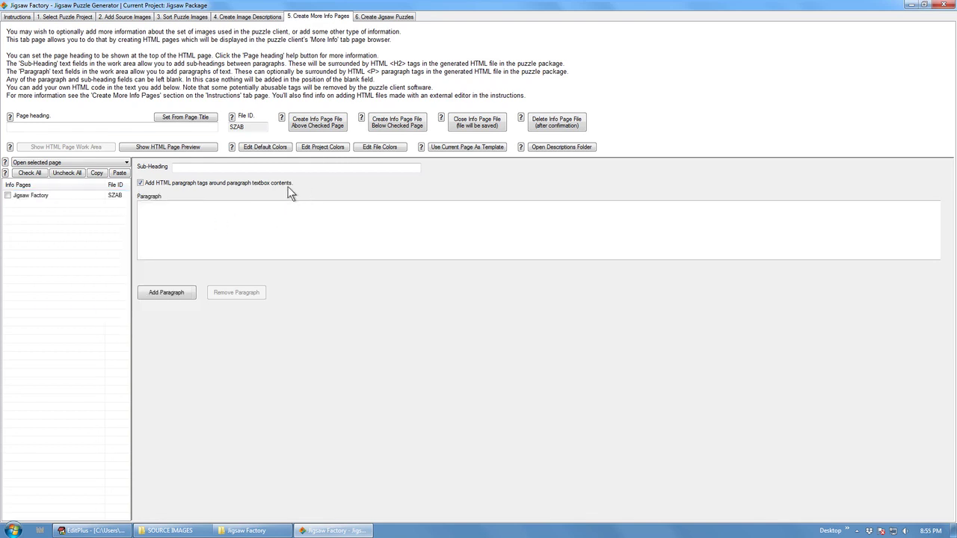
pyautogui.click(33, 199)
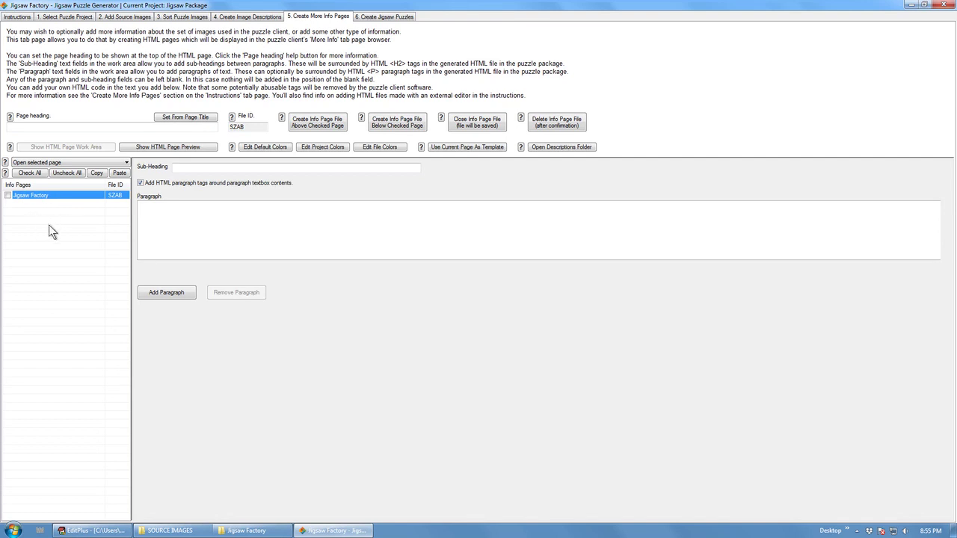
pyautogui.click(55, 226)
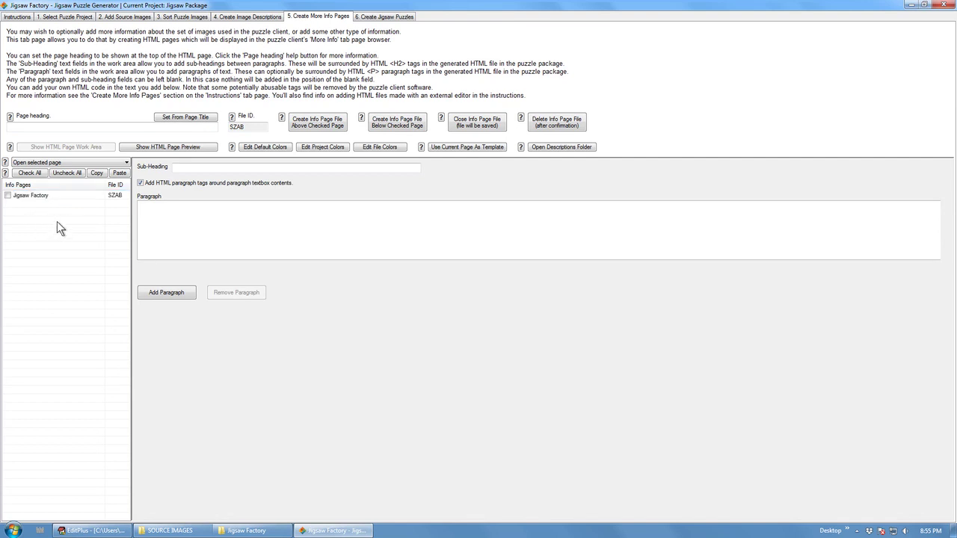
pyautogui.click(127, 162)
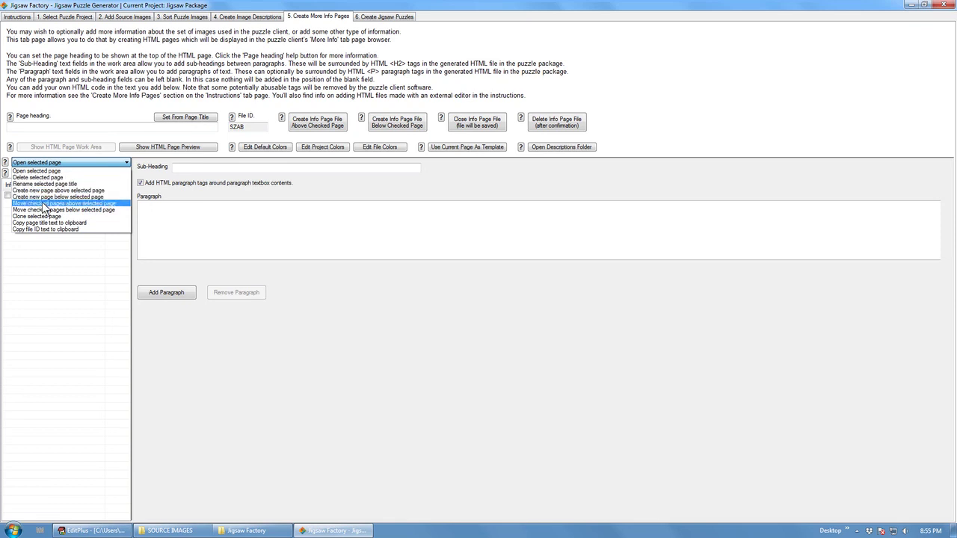
pyautogui.click(53, 263)
pyautogui.rightClick(32, 197)
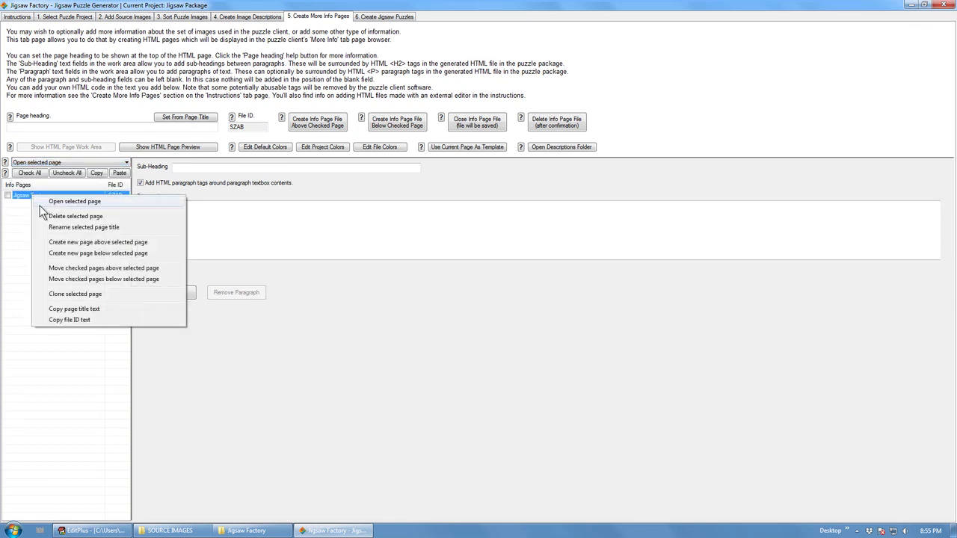
pyautogui.click(66, 354)
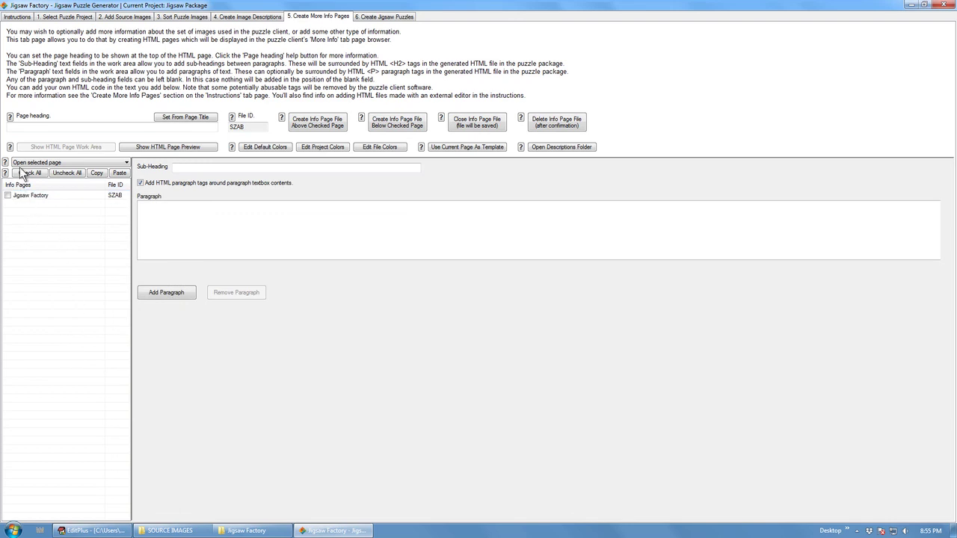
pyautogui.click(127, 163)
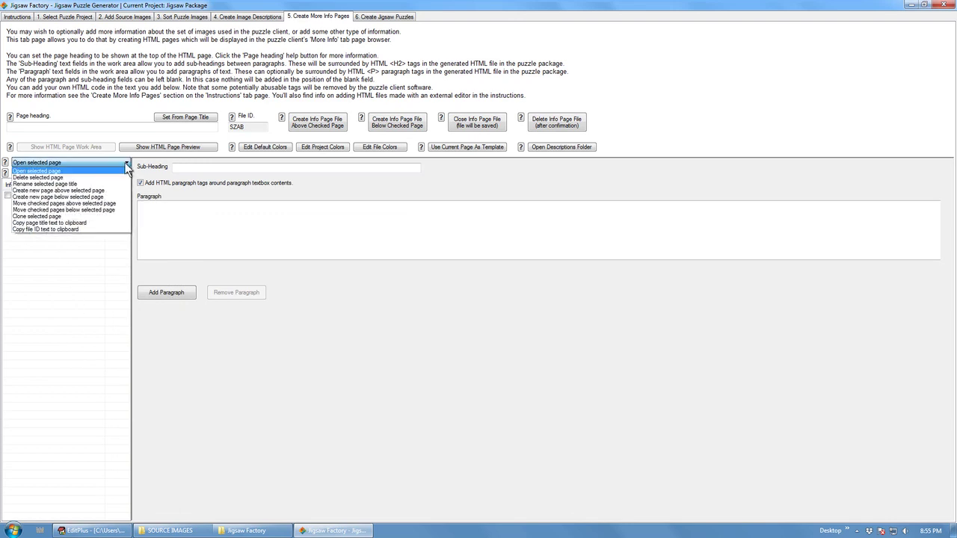
pyautogui.click(75, 268)
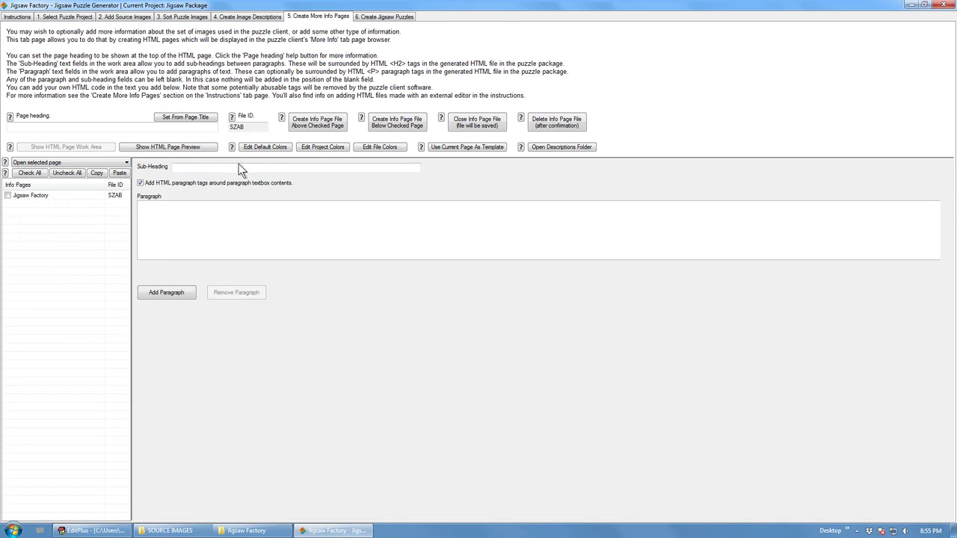
pyautogui.click(312, 121)
# Step: Toggle the info page between its rendered preview and the work area
pyautogui.click(176, 146)
pyautogui.click(97, 147)
pyautogui.click(165, 149)
pyautogui.click(101, 148)
# Step: Copy the HTML body of More Info.txt from line 7 into the Paragraph box
pyautogui.click(91, 531)
pyautogui.click(105, 39)
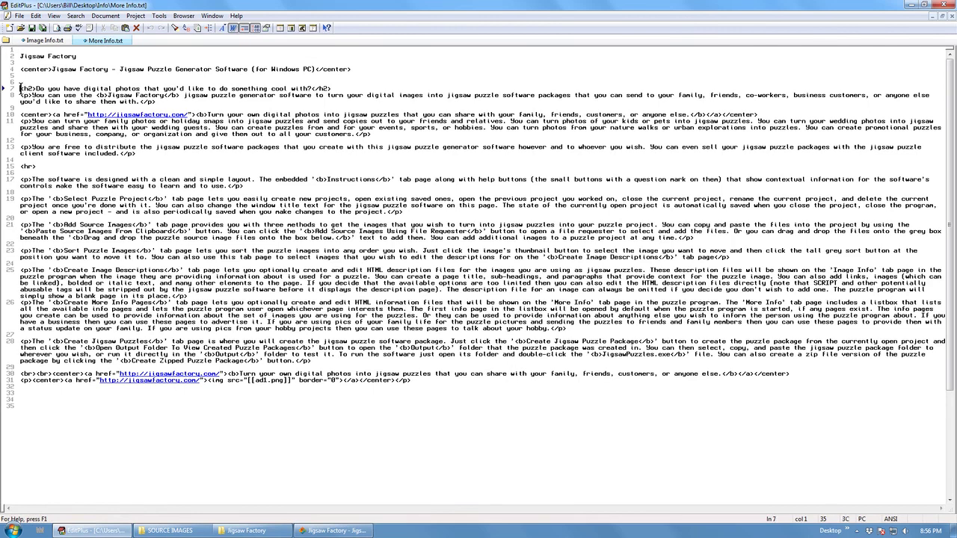
pyautogui.moveTo(21, 88); pyautogui.dragTo(413, 381)
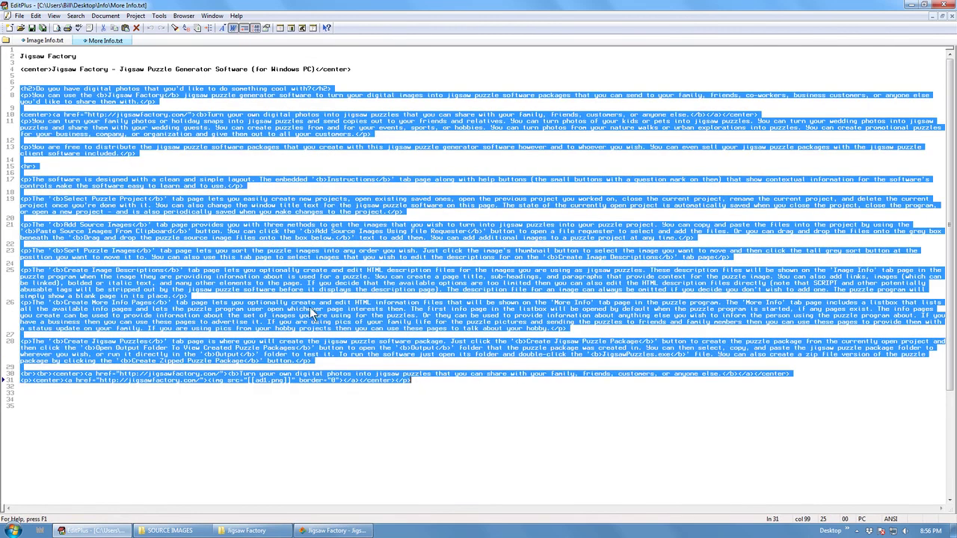
pyautogui.rightClick(224, 210)
pyautogui.click(247, 223)
pyautogui.click(329, 531)
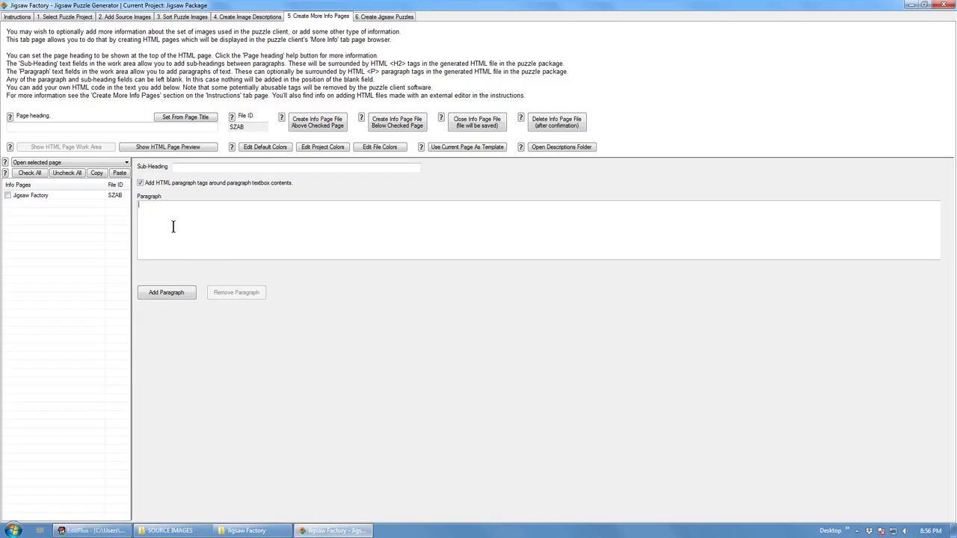
pyautogui.hotkey('ctrl', 'v')
# Step: Set the page heading to 'Jigsaw Factory' from the copied title line
pyautogui.click(88, 531)
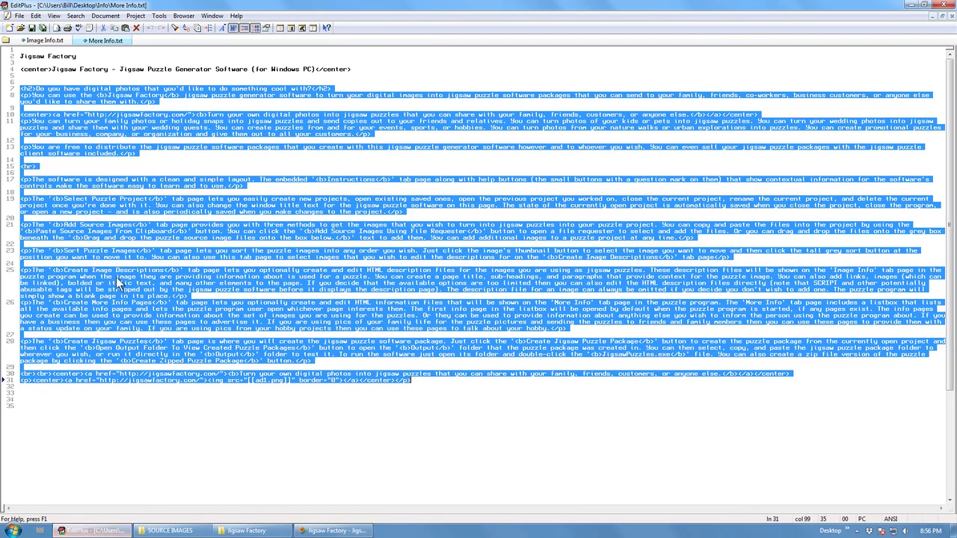
pyautogui.moveTo(83, 57); pyautogui.dragTo(21, 57)
pyautogui.rightClick(24, 59)
pyautogui.click(46, 75)
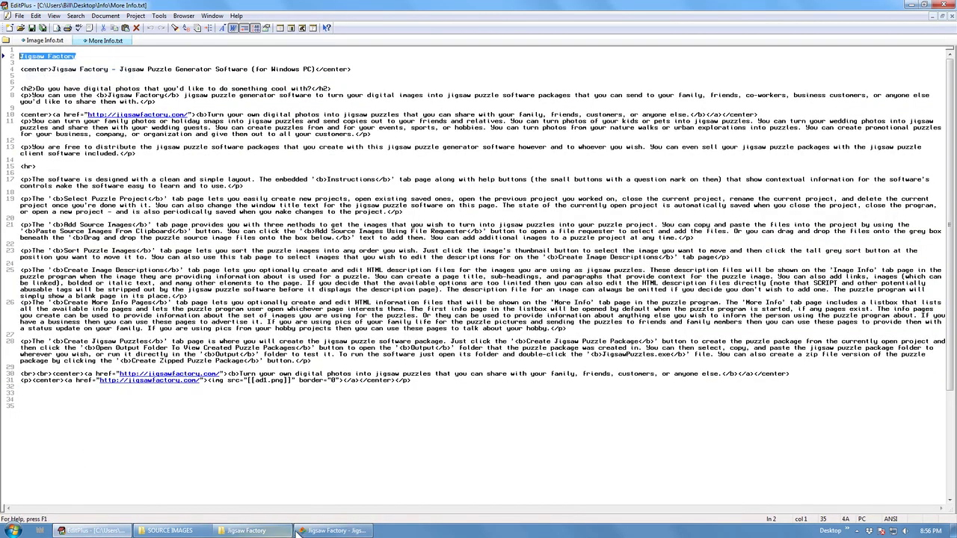
pyautogui.click(329, 531)
pyautogui.click(177, 122)
pyautogui.click(69, 127)
pyautogui.moveTo(69, 127); pyautogui.dragTo(19, 132)
pyautogui.click(149, 147)
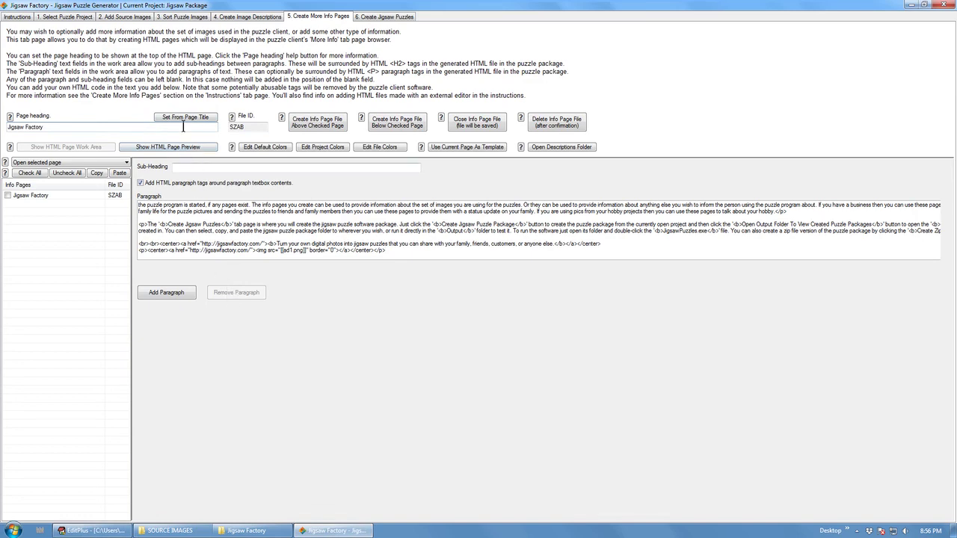
# Step: Paste the centred 'Jigsaw Factory - Jigsaw Puzzle Generator Software (for Windows PC)' sub-heading and disable paragraph tags
pyautogui.click(101, 530)
pyautogui.click(357, 69)
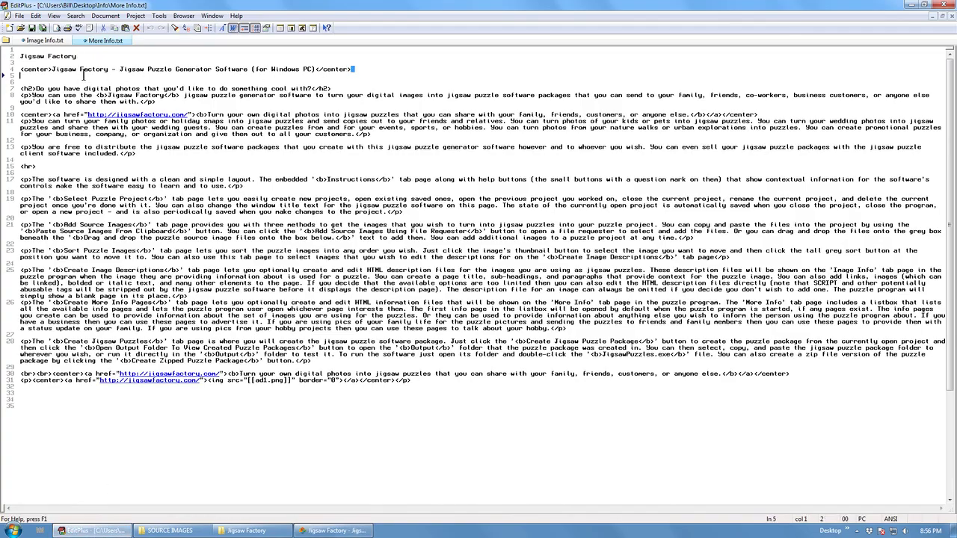
pyautogui.keyDown('shift'); pyautogui.click(20, 69); pyautogui.keyUp('shift')
pyautogui.rightClick(34, 68)
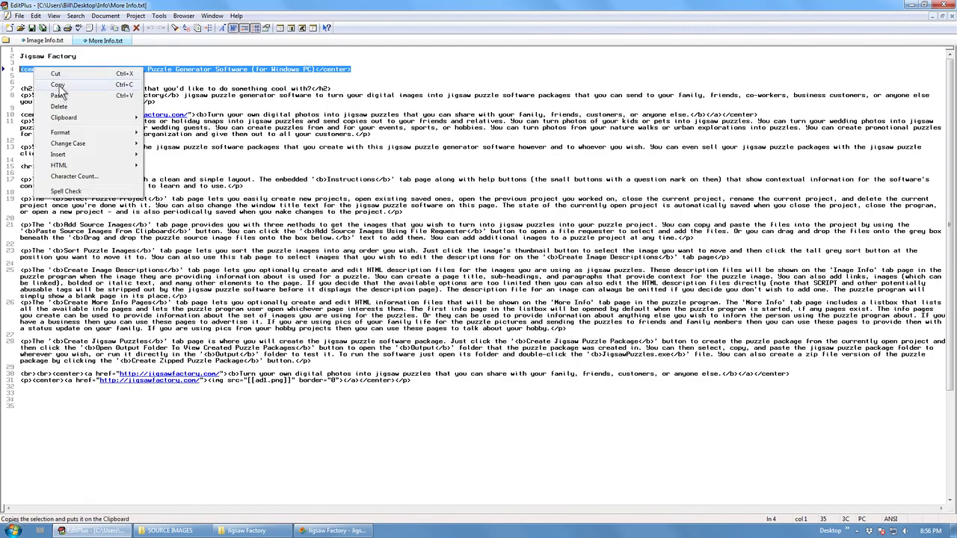
pyautogui.click(59, 85)
pyautogui.click(333, 530)
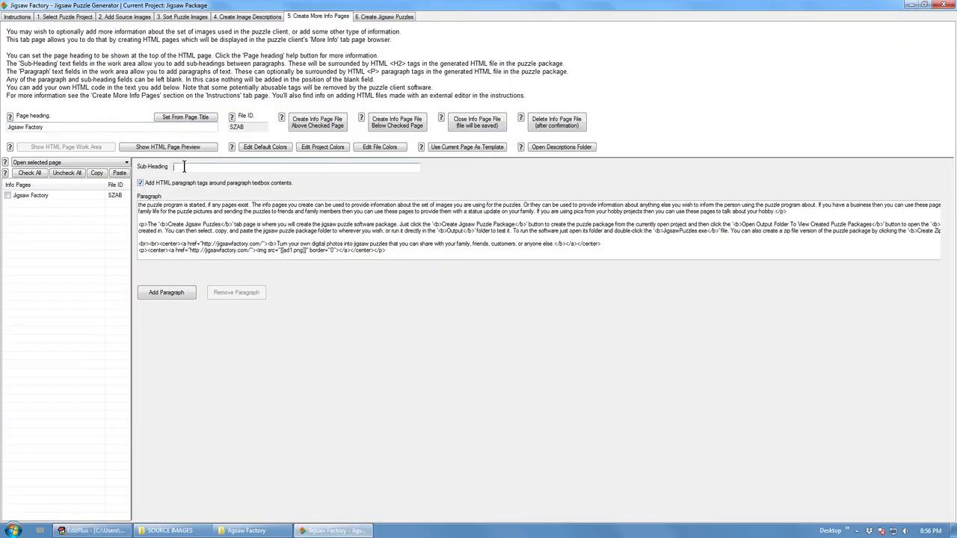
pyautogui.rightClick(184, 166)
pyautogui.click(213, 208)
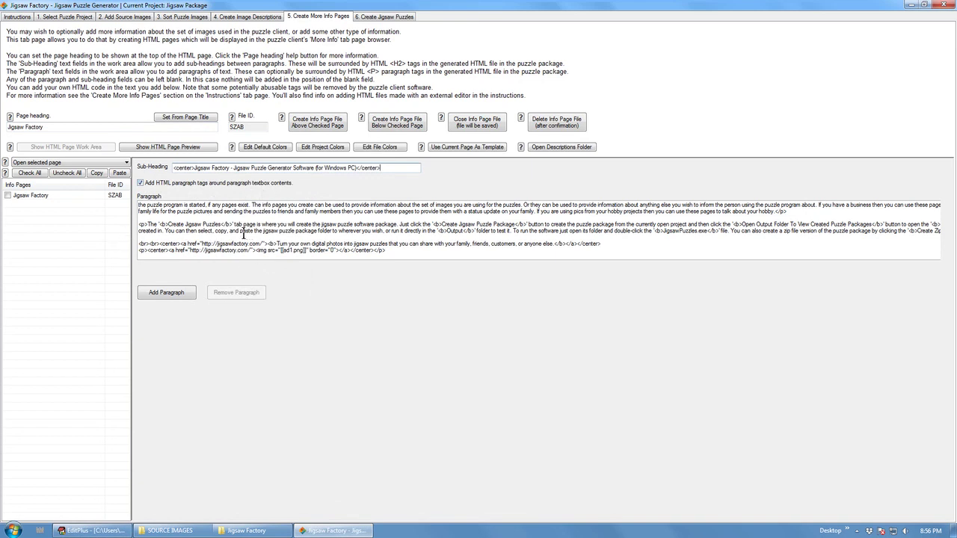
pyautogui.click(140, 184)
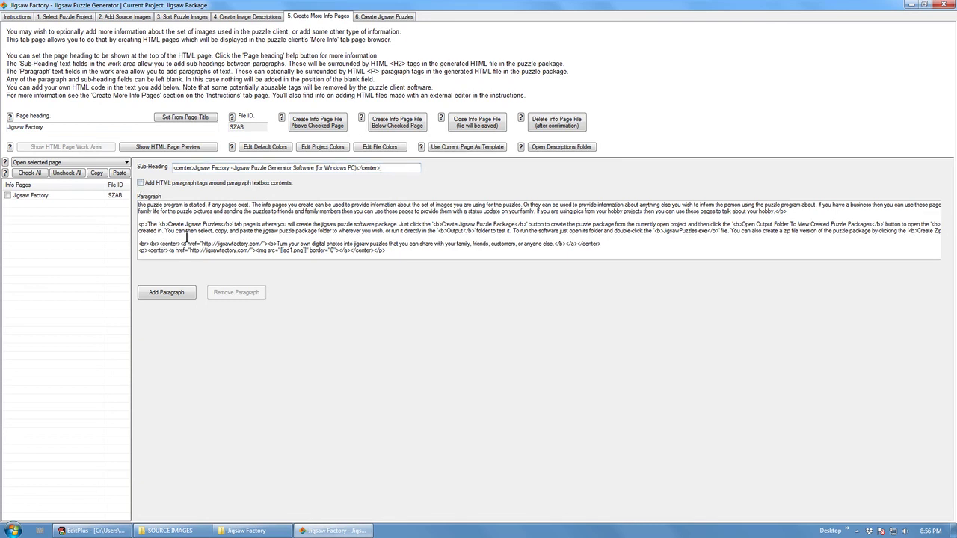
pyautogui.click(168, 292)
pyautogui.click(199, 342)
pyautogui.click(236, 408)
pyautogui.click(421, 147)
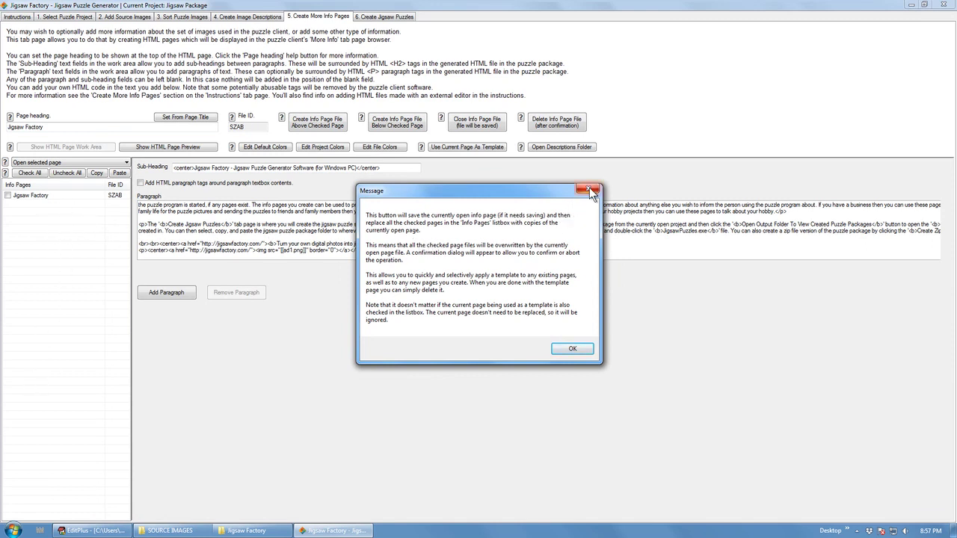
pyautogui.click(589, 191)
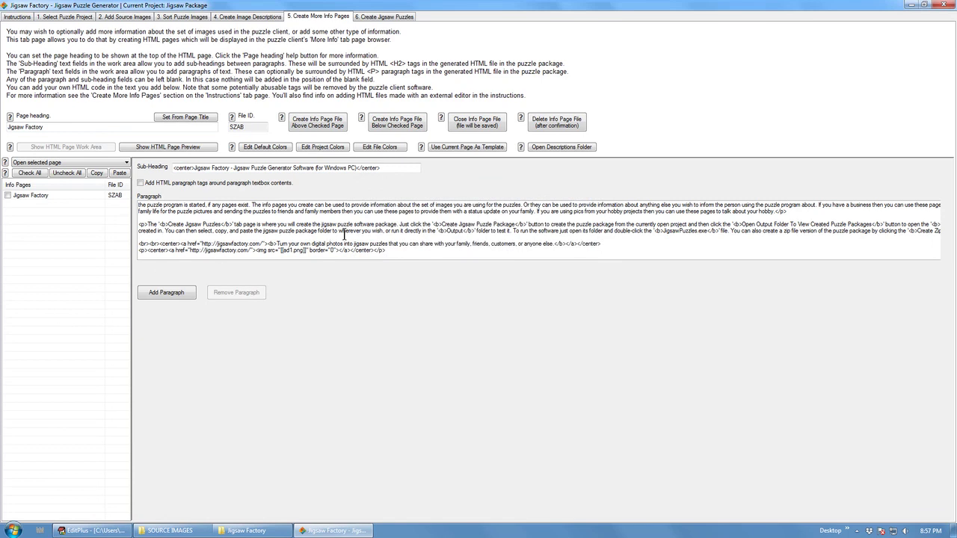
pyautogui.click(471, 147)
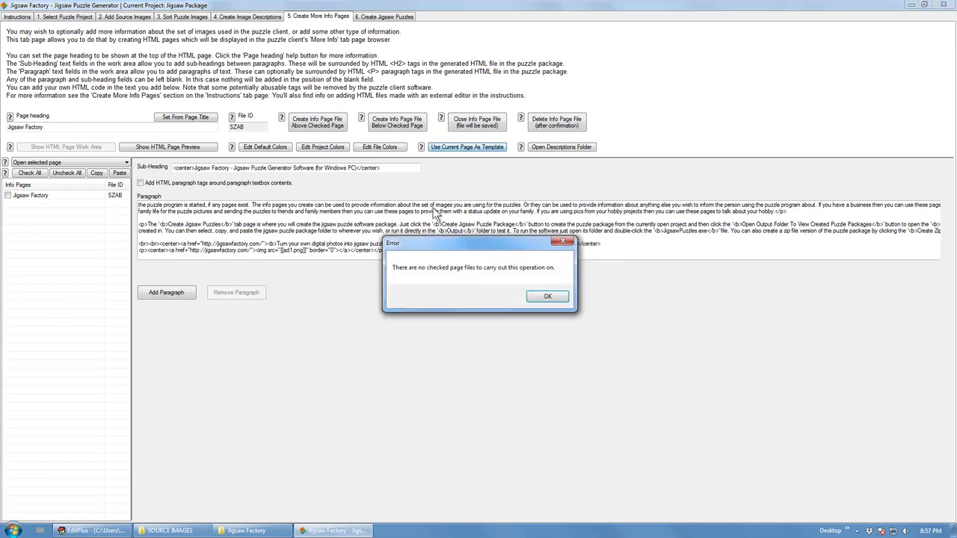
pyautogui.click(548, 297)
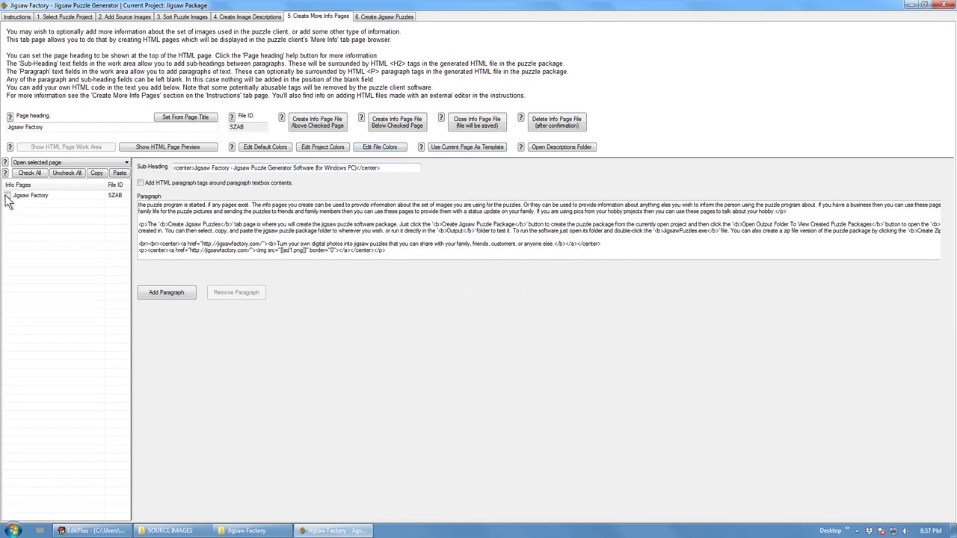
# Step: Load the Jigsaw Factory info page and view the colour settings help message
pyautogui.click(43, 196)
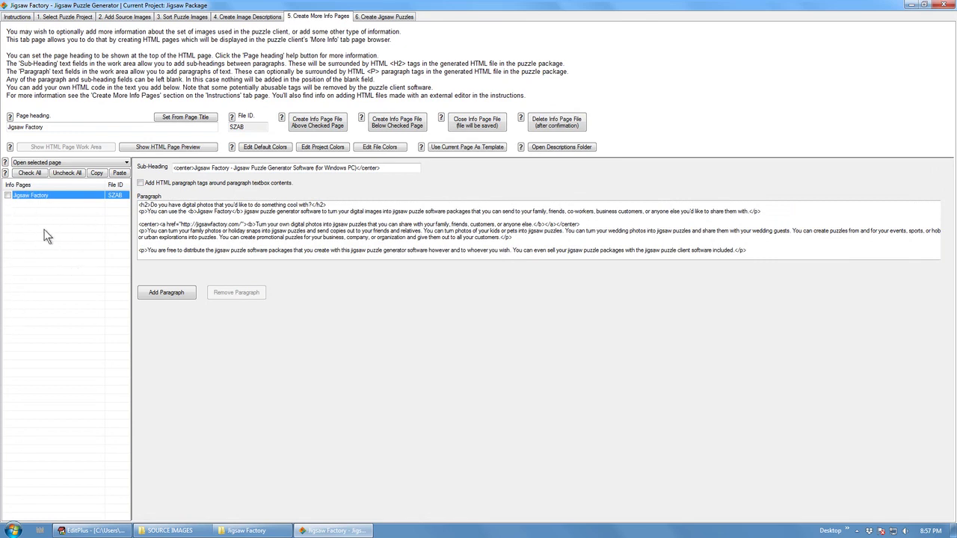
pyautogui.click(466, 147)
pyautogui.click(231, 147)
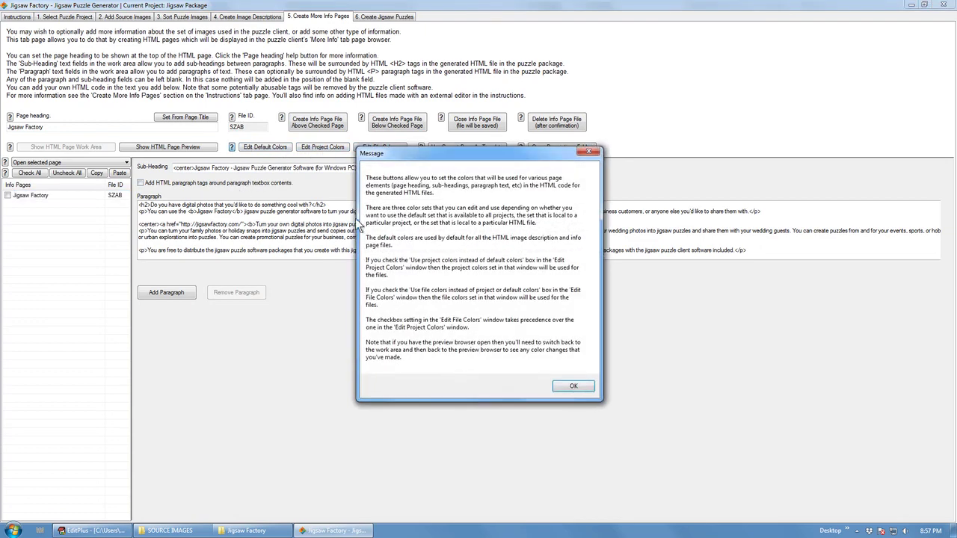
pyautogui.click(573, 386)
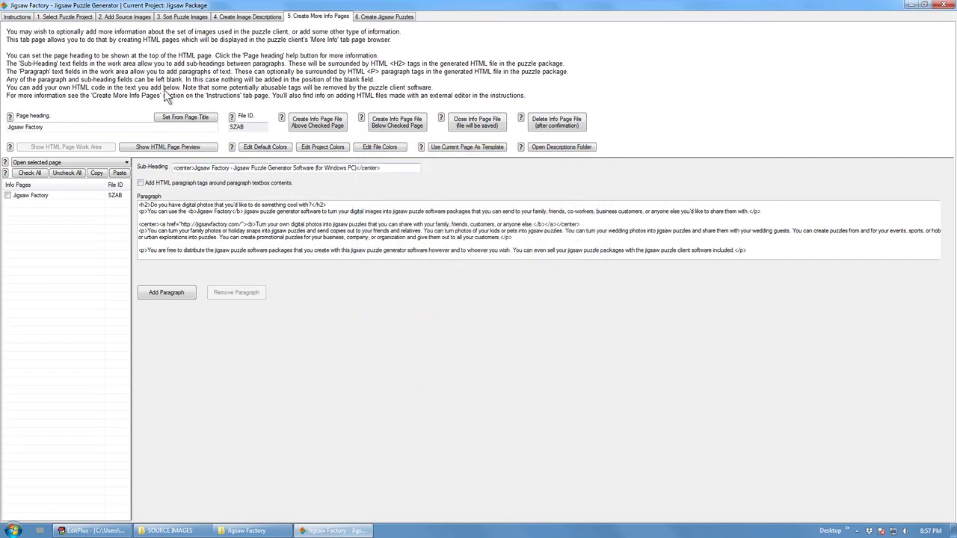
# Step: Scroll through the info page's rendered HTML preview, then open the descriptions folder
pyautogui.click(154, 147)
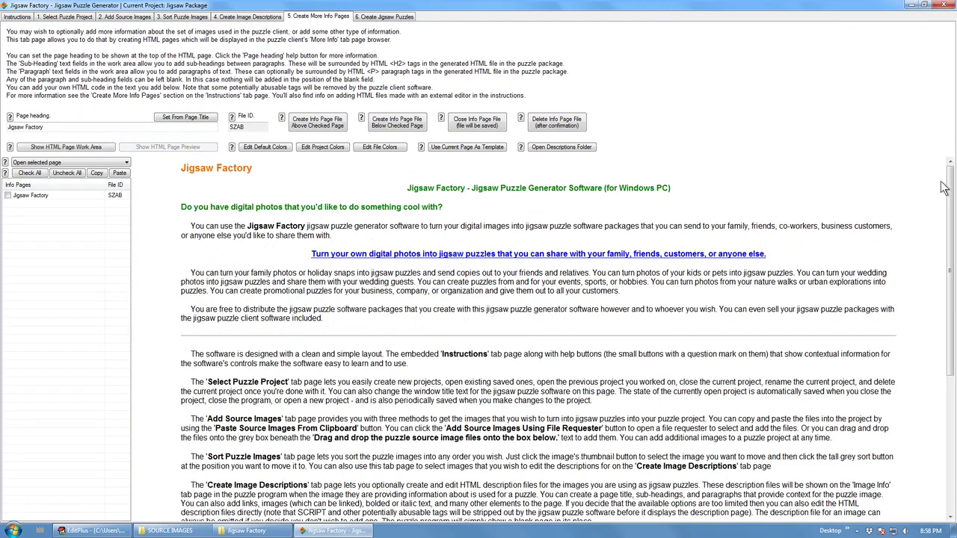
pyautogui.moveTo(949, 193); pyautogui.dragTo(927, 234)
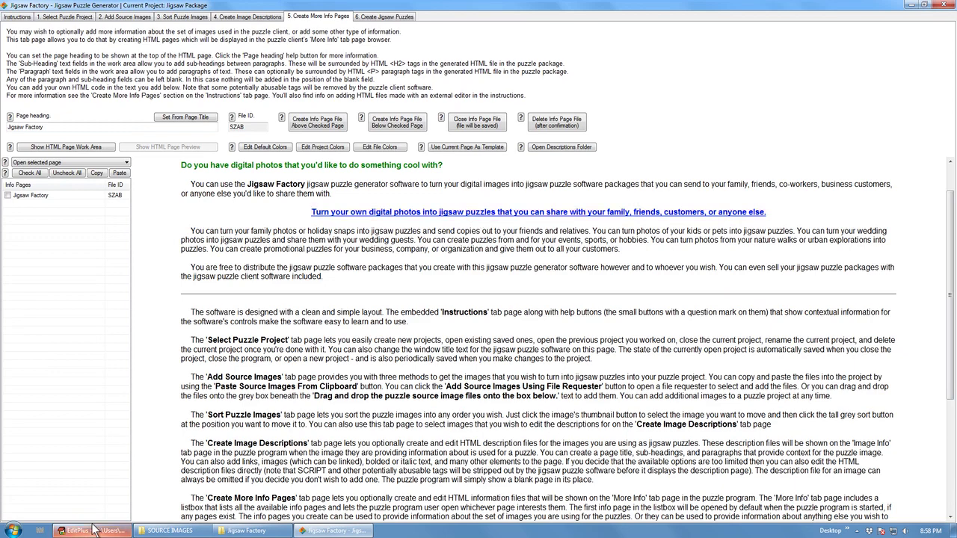
pyautogui.moveTo(951, 216); pyautogui.dragTo(954, 310)
pyautogui.scroll(5, 900, 217)
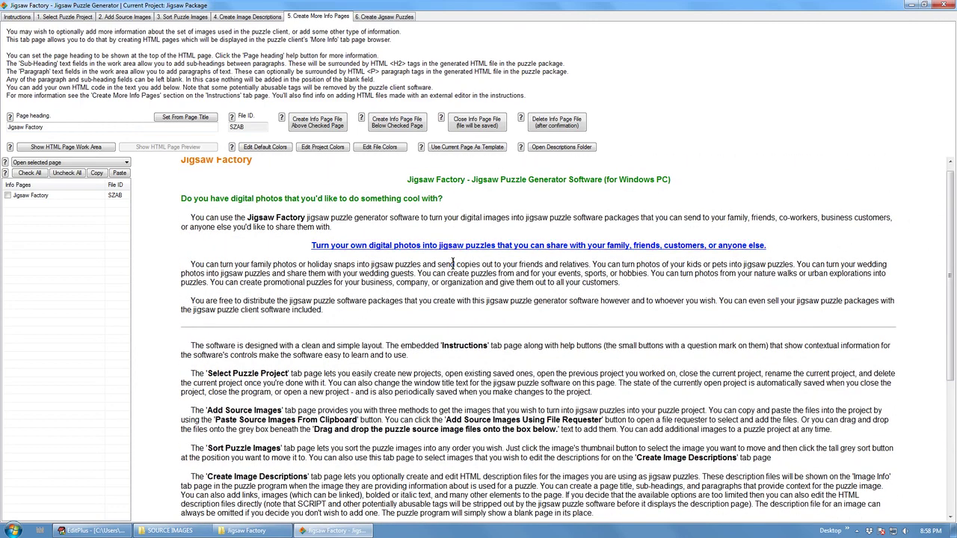
pyautogui.moveTo(951, 189); pyautogui.dragTo(935, 338)
pyautogui.scroll(5, 936, 337)
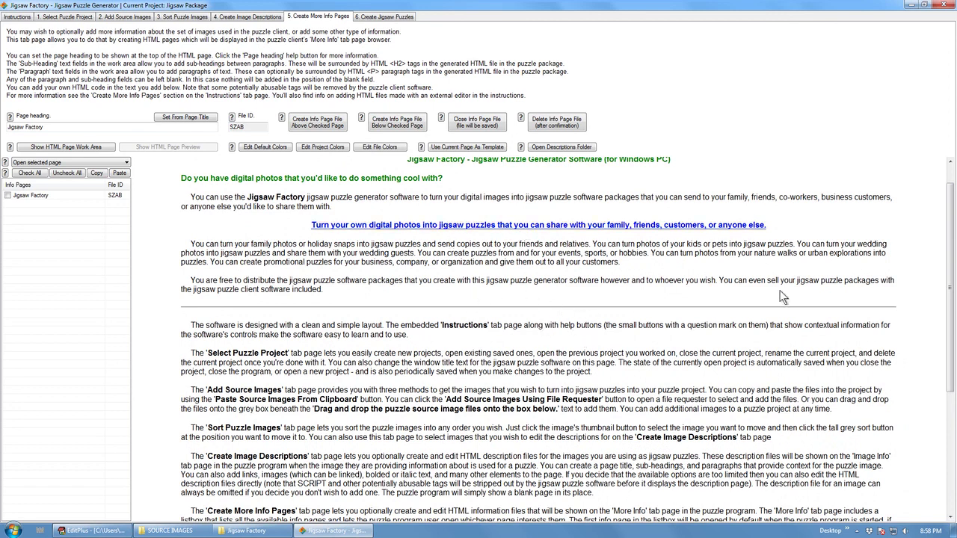
pyautogui.scroll(-5, 954, 249)
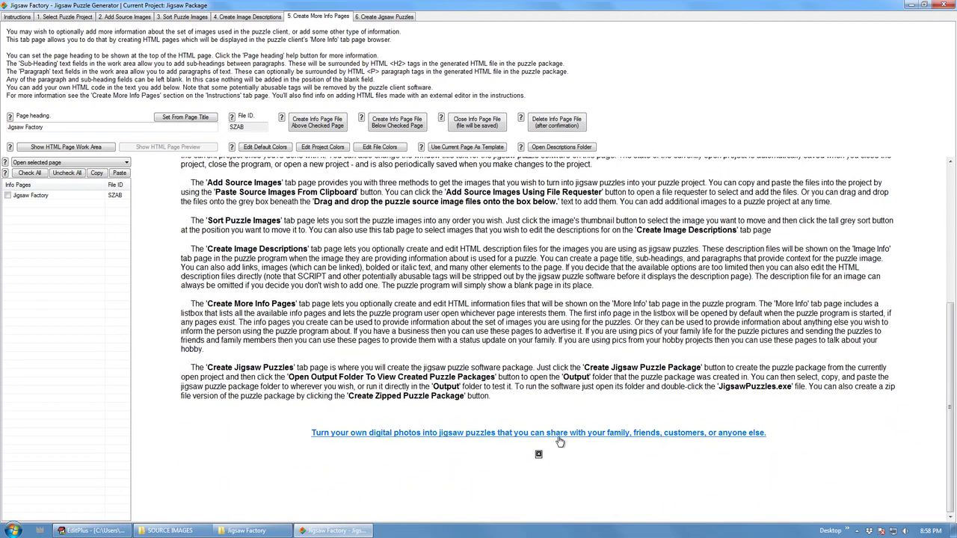
pyautogui.moveTo(948, 337); pyautogui.dragTo(953, 180)
pyautogui.click(561, 147)
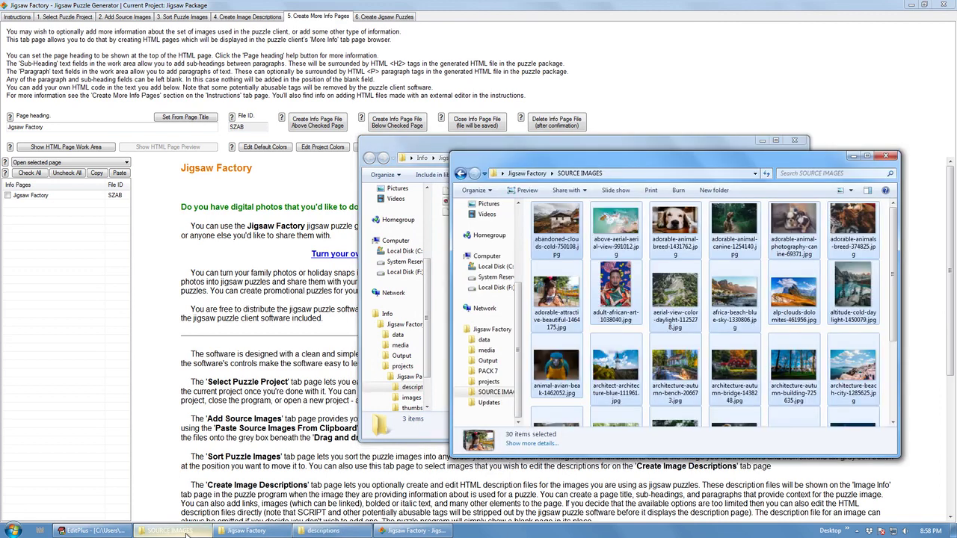
# Step: Move ad1.png from the Info folder into the project's descriptions folder
pyautogui.click(247, 530)
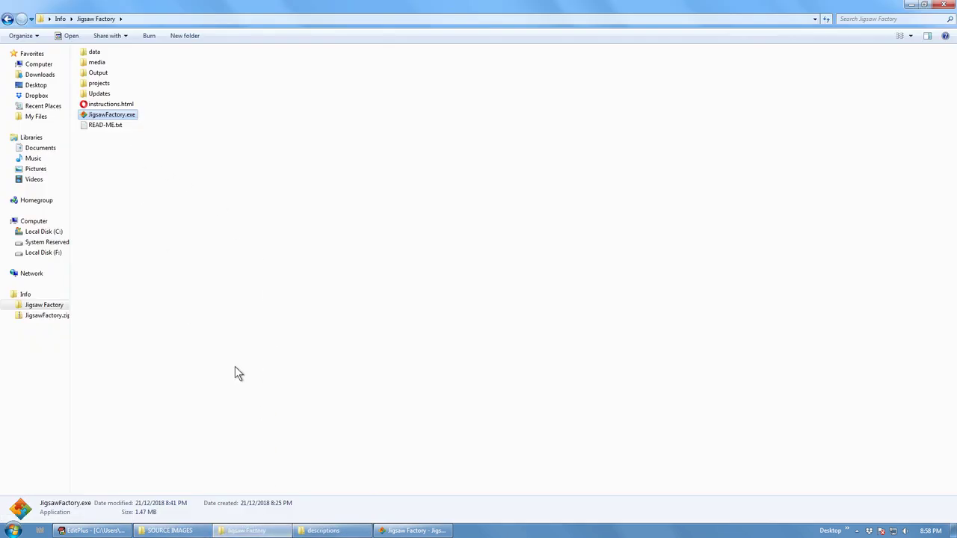
pyautogui.click(329, 530)
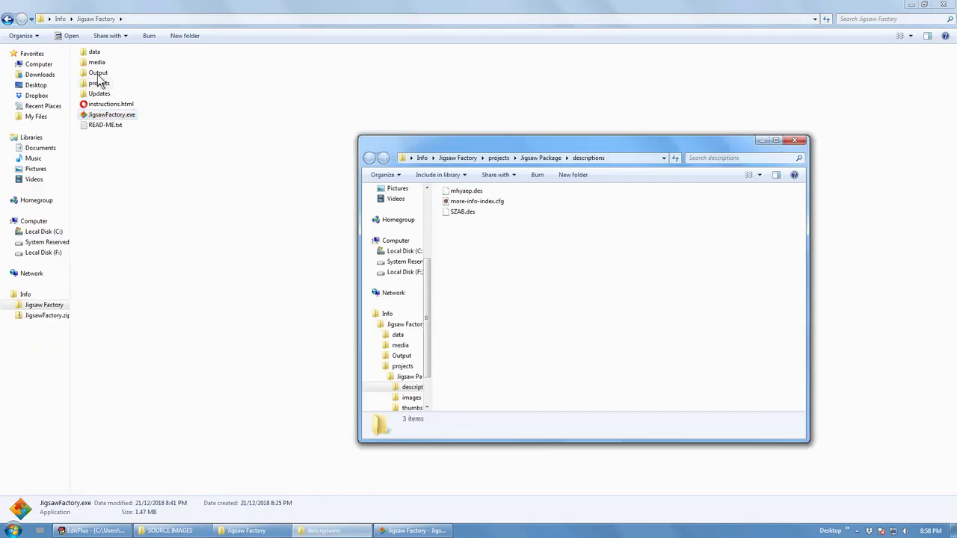
pyautogui.click(61, 19)
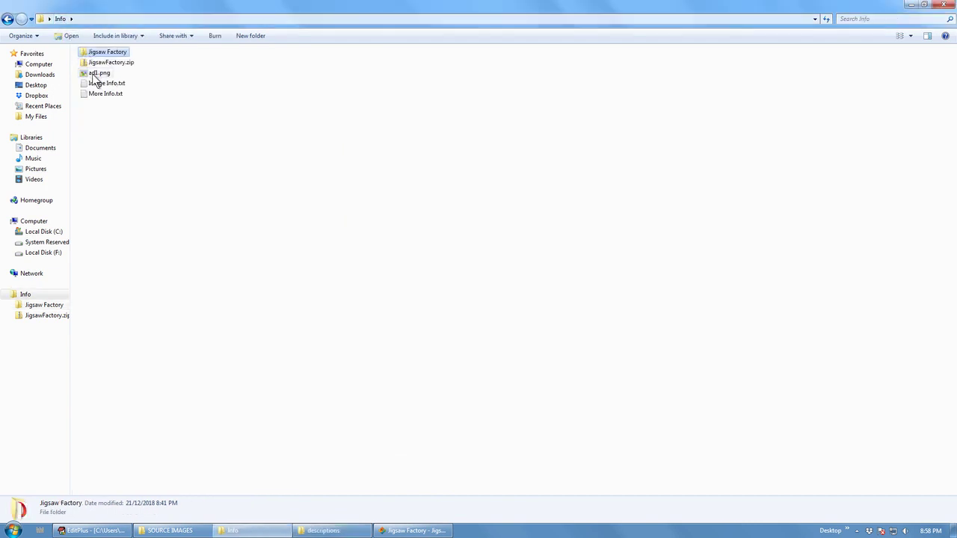
pyautogui.click(95, 74)
pyautogui.rightClick(323, 530)
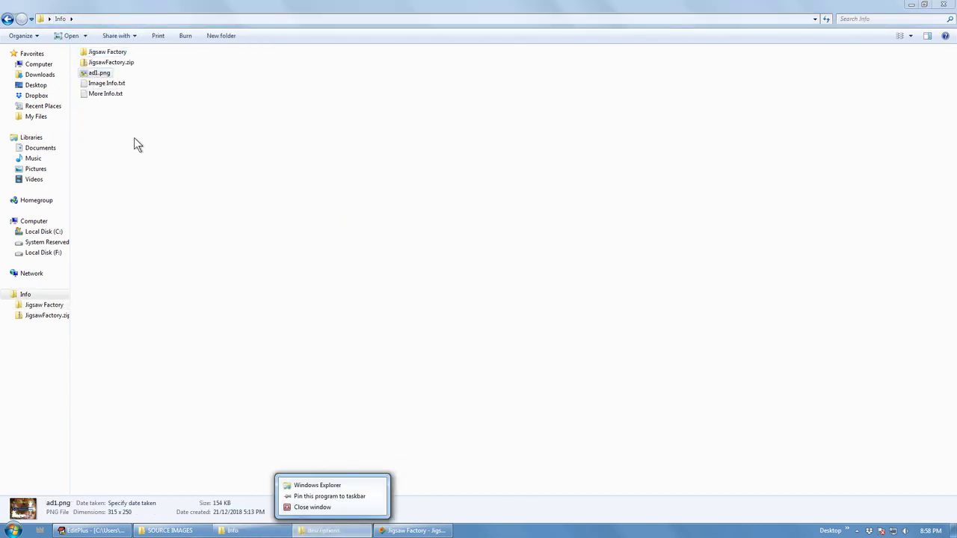
pyautogui.press('Escape')
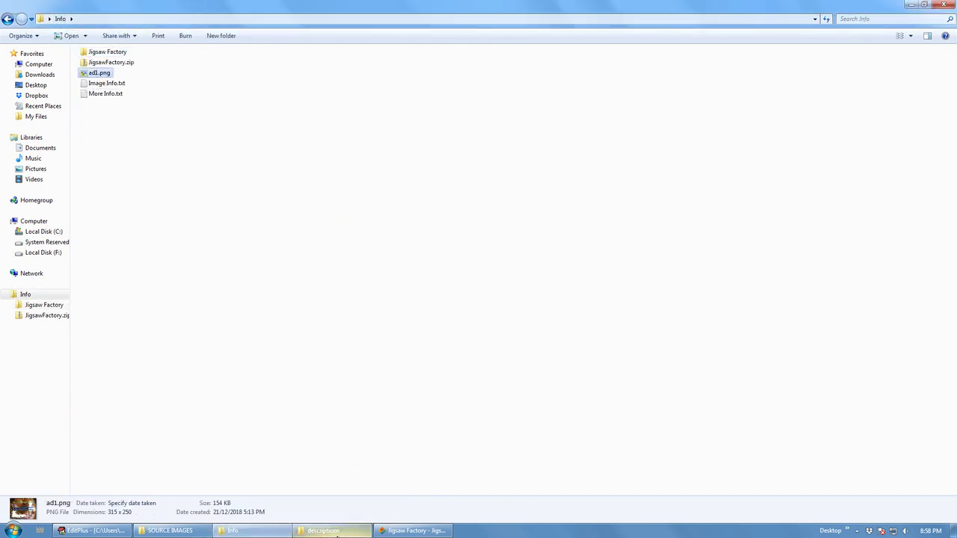
pyautogui.click(336, 531)
pyautogui.click(99, 78)
pyautogui.moveTo(99, 77); pyautogui.dragTo(460, 240)
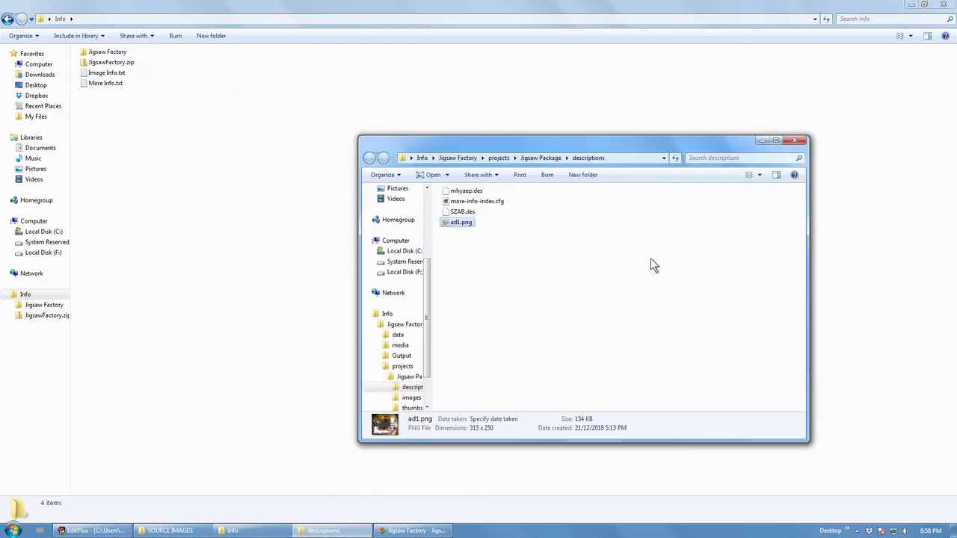
pyautogui.click(760, 141)
pyautogui.click(413, 531)
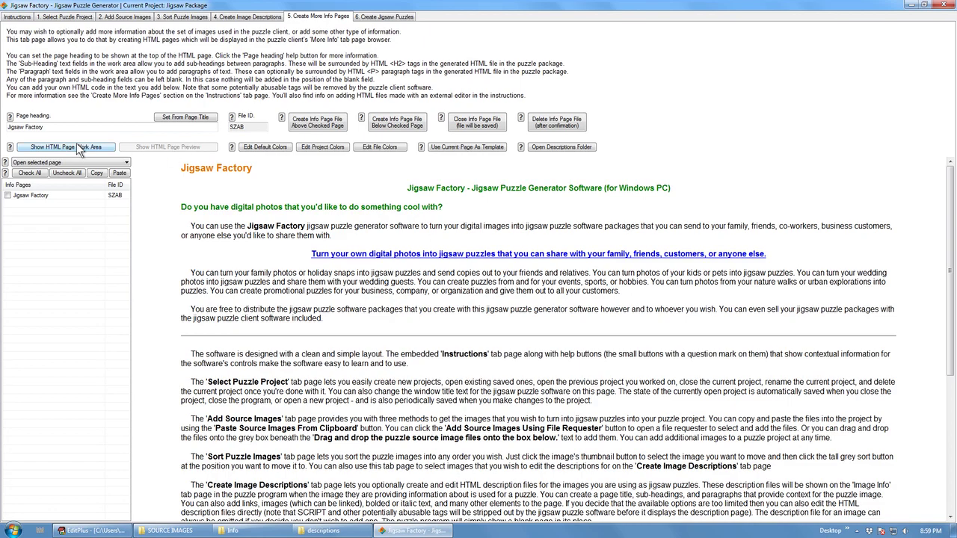
pyautogui.scroll(-5, 948, 225)
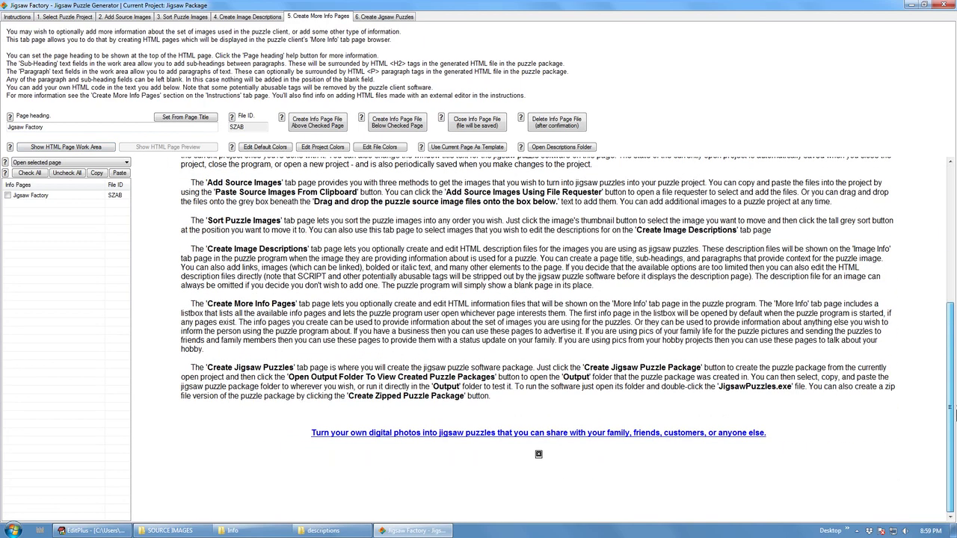
# Step: Refresh the preview and scroll to the ad1.png banner below the final link
pyautogui.click(67, 146)
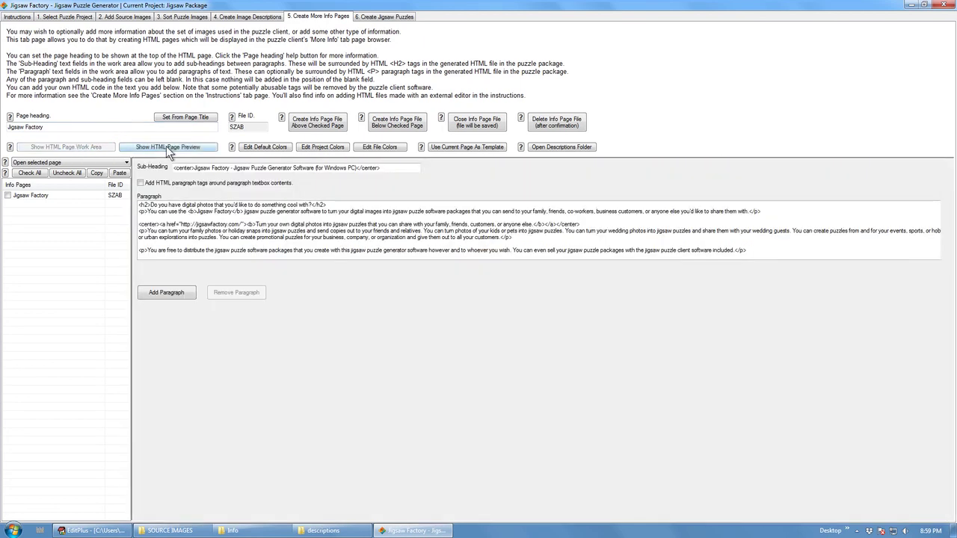
pyautogui.click(166, 147)
pyautogui.moveTo(951, 221); pyautogui.dragTo(952, 405)
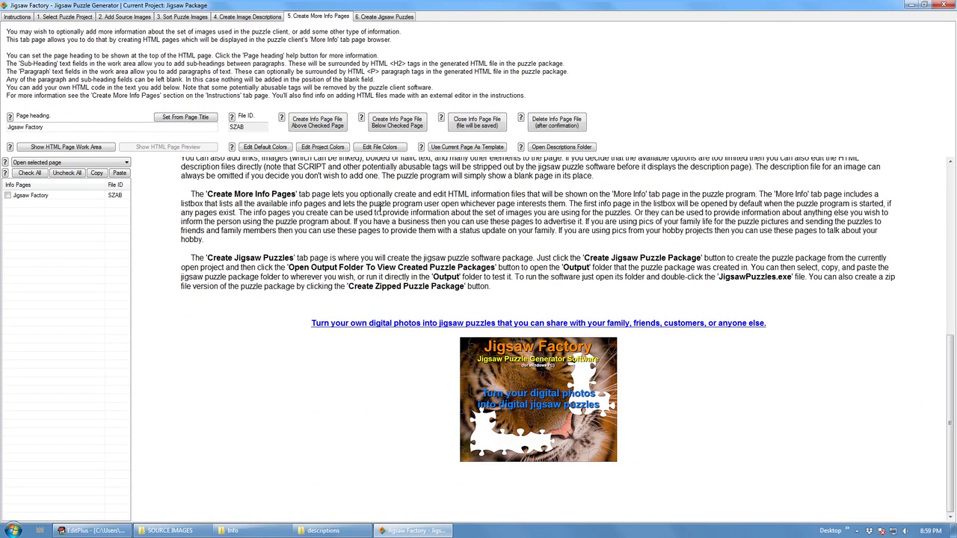
# Step: Go to the '6. Create Jigsaw Puzzles' step, which builds packages into the Output folder
pyautogui.click(368, 17)
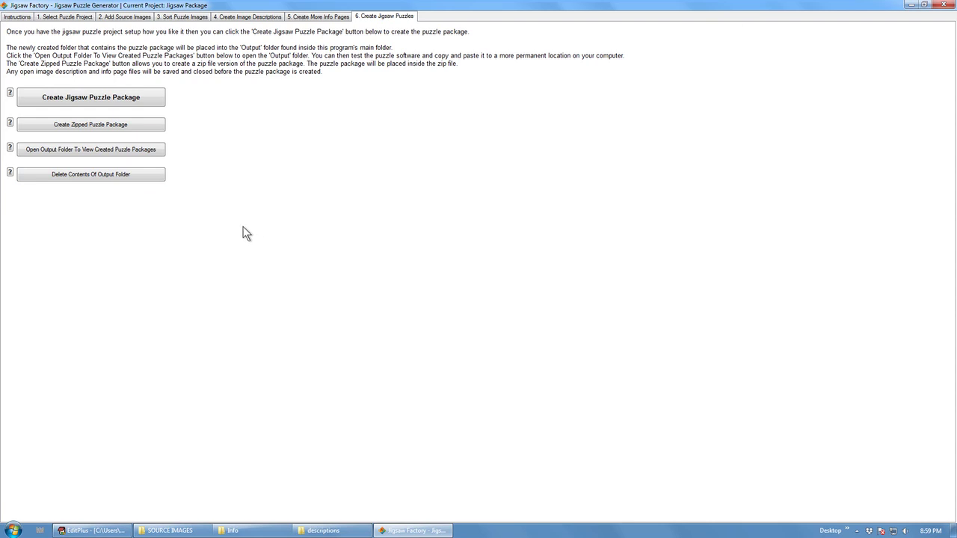
# Step: Build the Jigsaw Package folder into Output and close the creation log
pyautogui.click(87, 152)
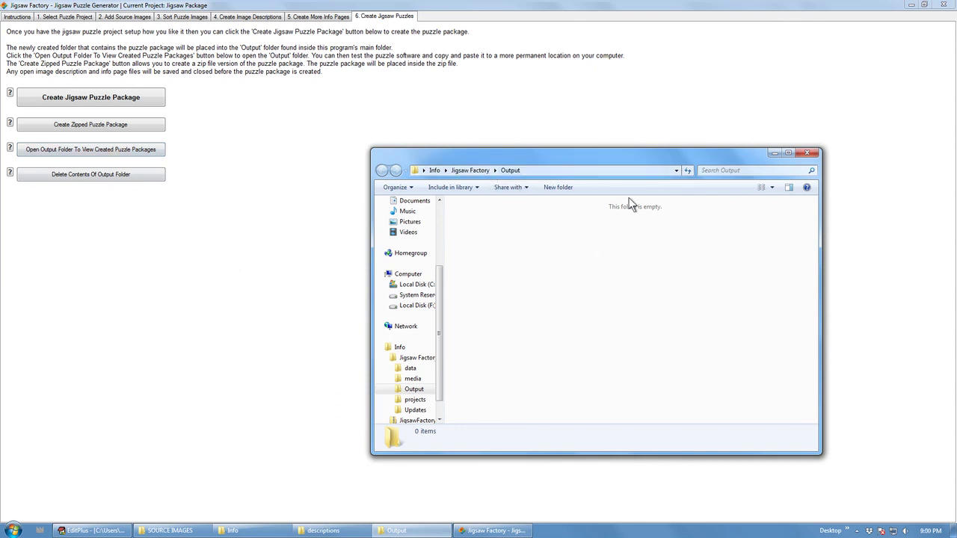
pyautogui.click(83, 98)
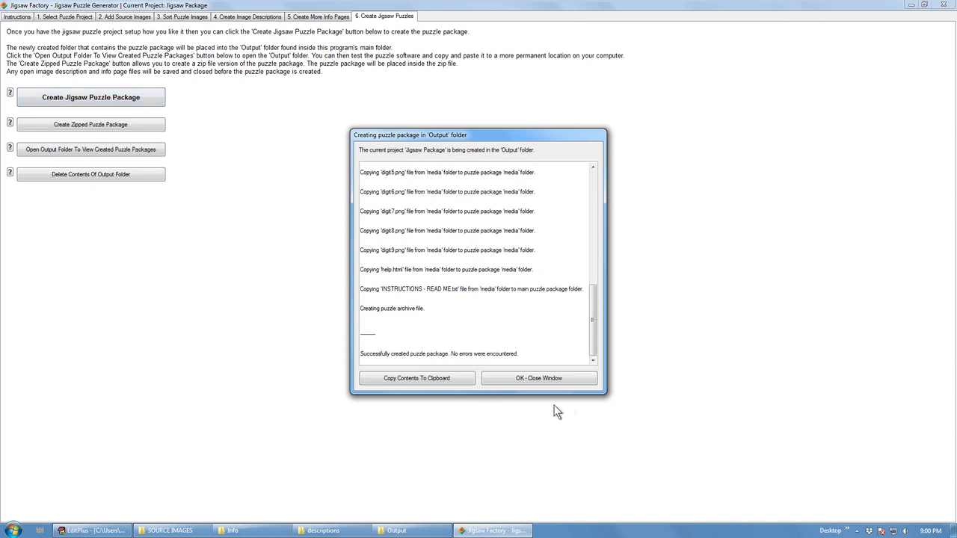
pyautogui.moveTo(590, 330)
pyautogui.mouseDown()
pyautogui.moveTo(593, 223)
pyautogui.moveTo(593, 327)
pyautogui.mouseUp()
pyautogui.click(521, 382)
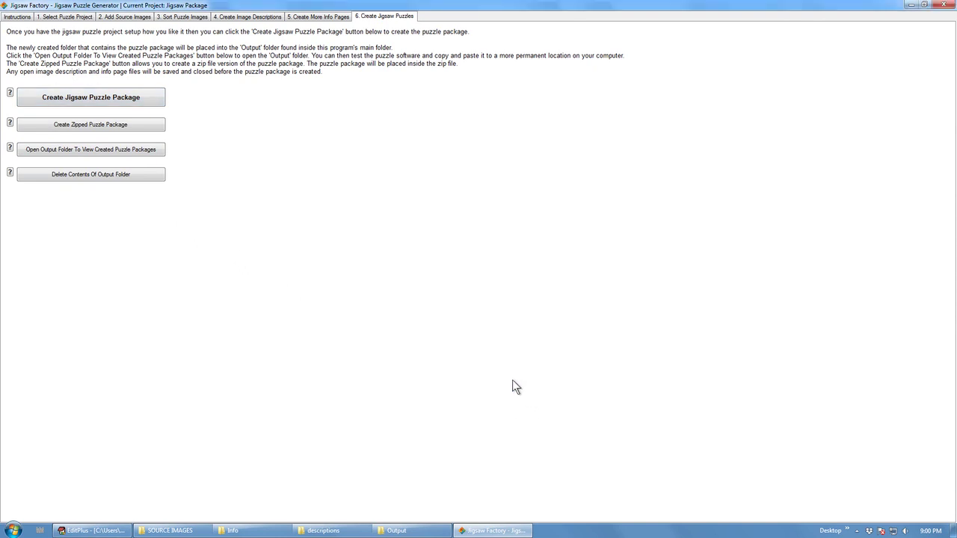
pyautogui.click(406, 531)
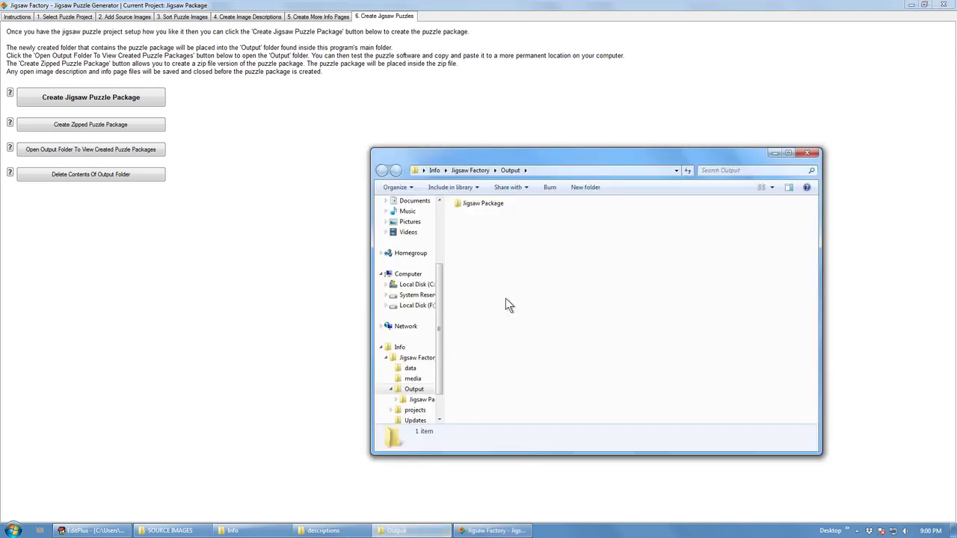
# Step: Create Jigsaw_Package.zip in Output and inspect its contents
pyautogui.click(109, 124)
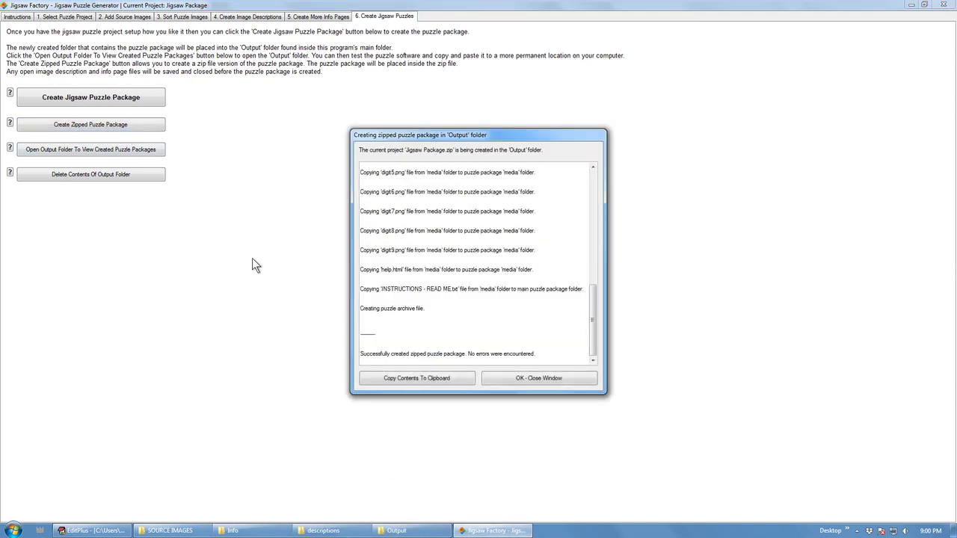
pyautogui.click(559, 378)
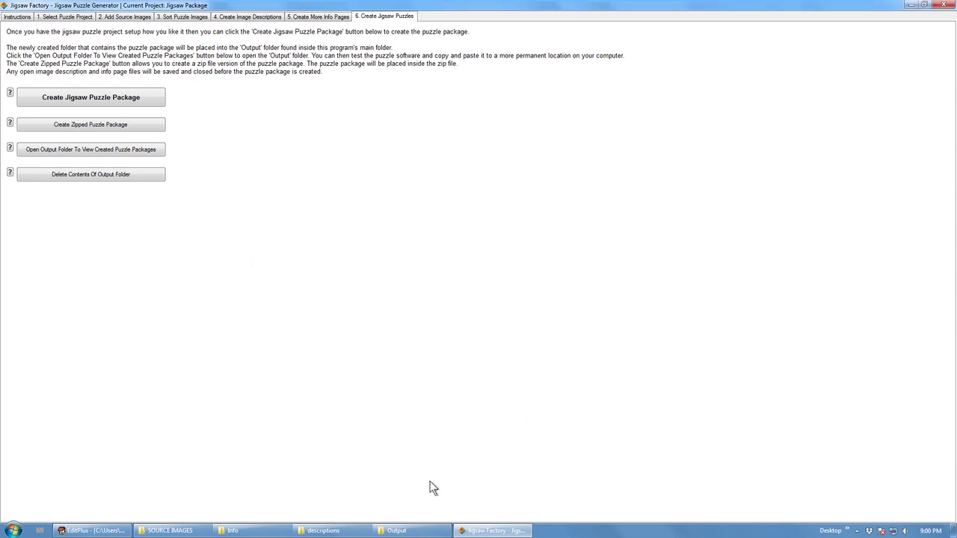
pyautogui.click(397, 530)
pyautogui.doubleClick(488, 214)
pyautogui.click(382, 170)
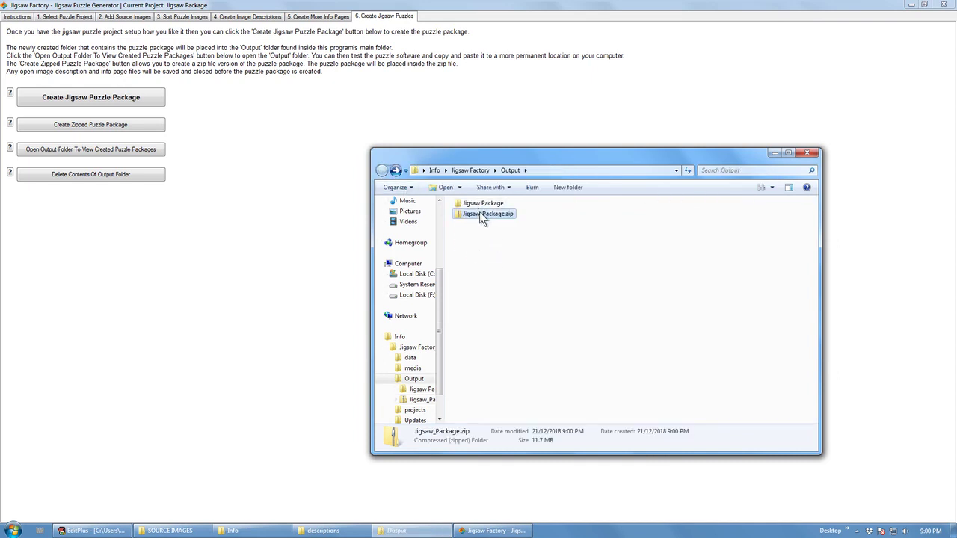
# Step: Open the Jigsaw Package folder and launch the packaged JigsawPuzzles.exe
pyautogui.doubleClick(481, 214)
pyautogui.click(382, 170)
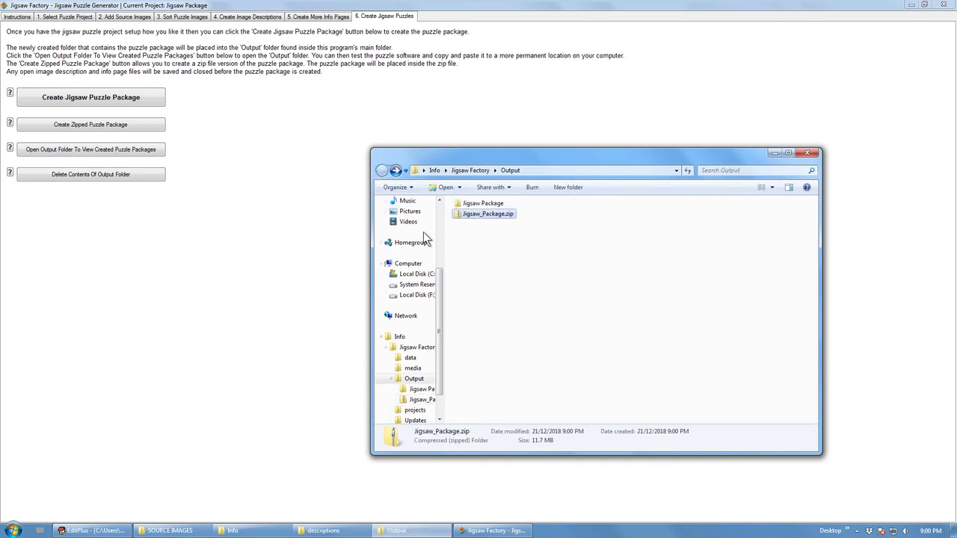
pyautogui.doubleClick(482, 204)
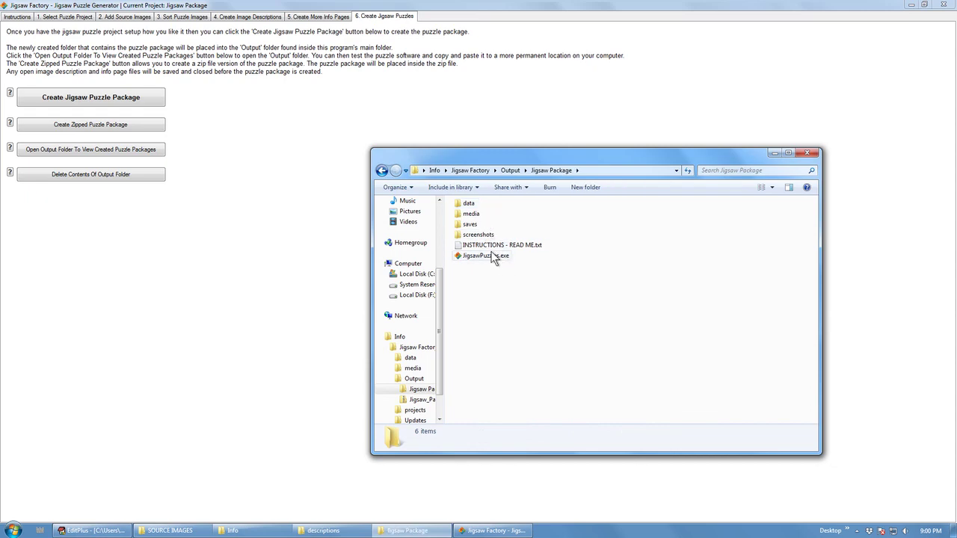
pyautogui.doubleClick(491, 255)
# Step: Allow JigsawPuzzles.exe past the security warning and view its More Info tab
pyautogui.click(514, 275)
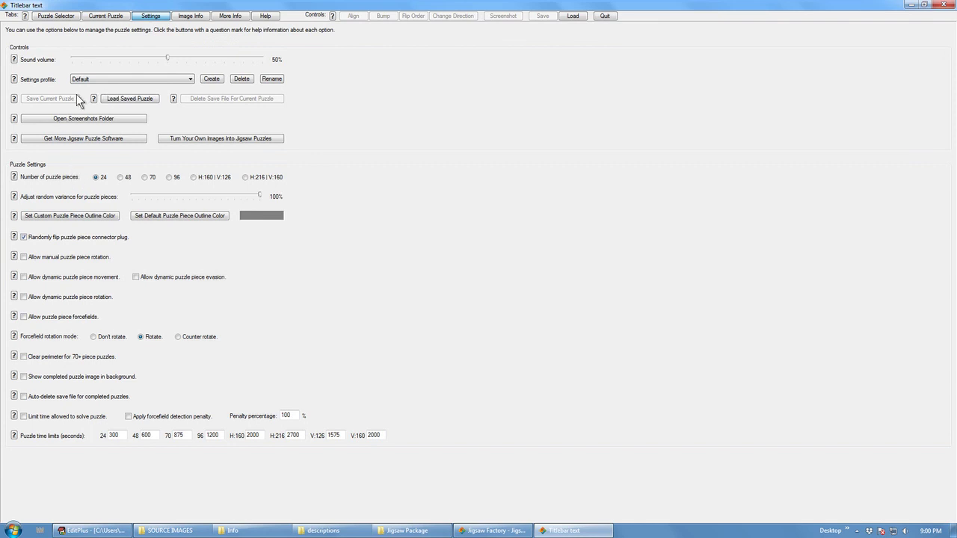
pyautogui.click(191, 79)
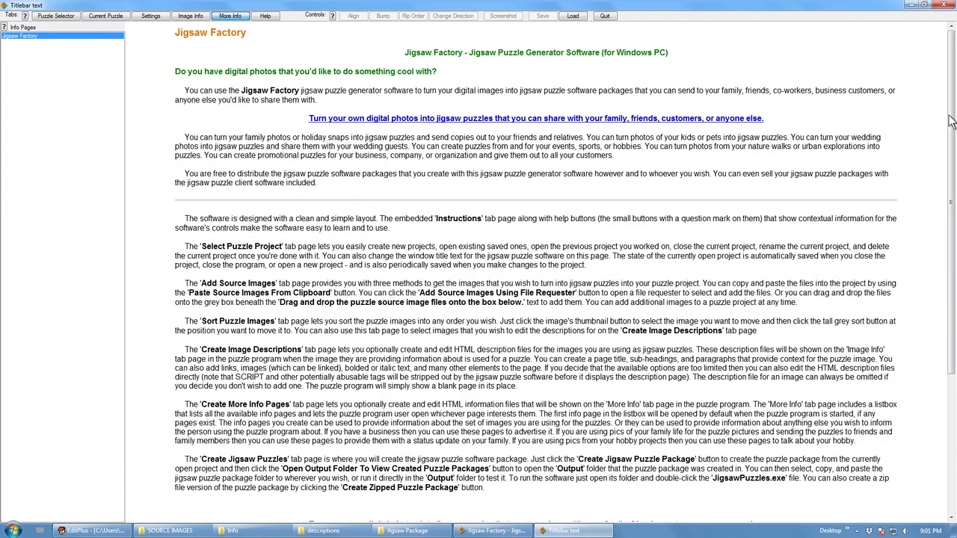
# Step: Scroll down the client's More Info page, then return to the Jigsaw Factory window
pyautogui.scroll(-3, 886, 342)
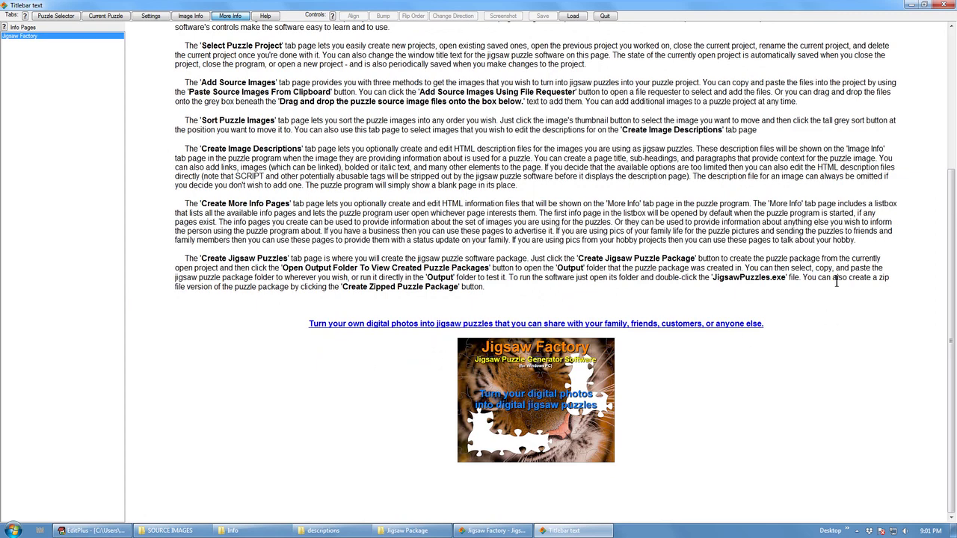
pyautogui.moveTo(951, 241); pyautogui.dragTo(955, 86)
pyautogui.scroll(-3, 955, 93)
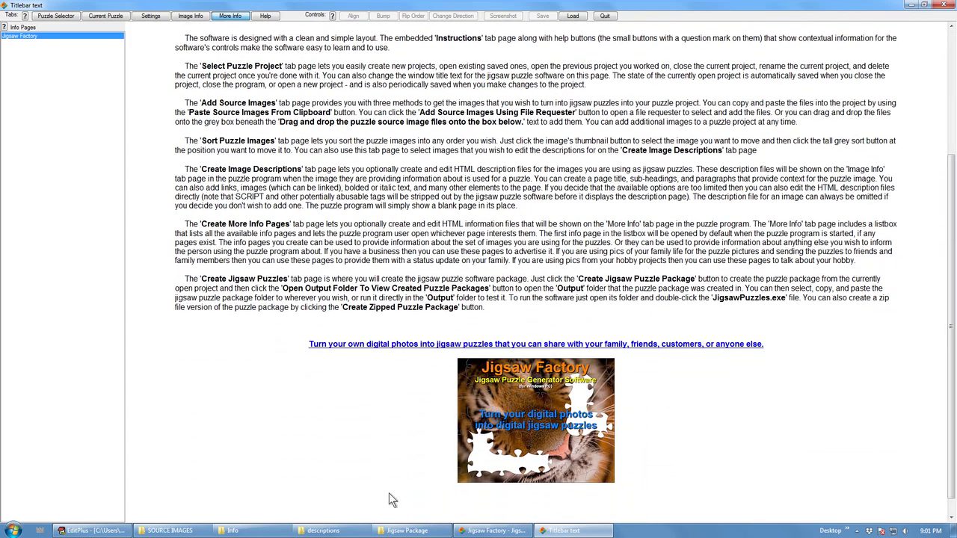
pyautogui.click(477, 529)
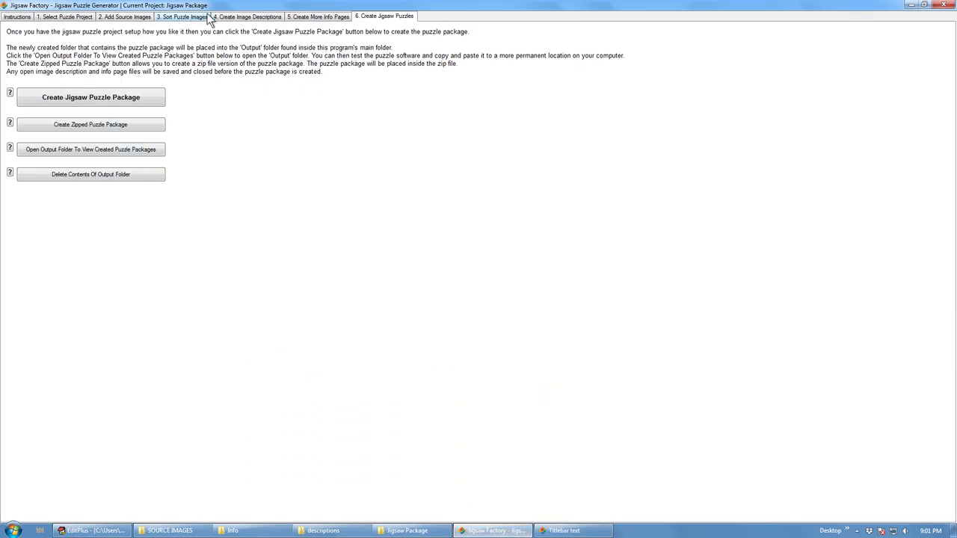
# Step: Open the Jigsaw Factory info page under Create More Info Pages and check its paragraph editing menu
pyautogui.click(242, 18)
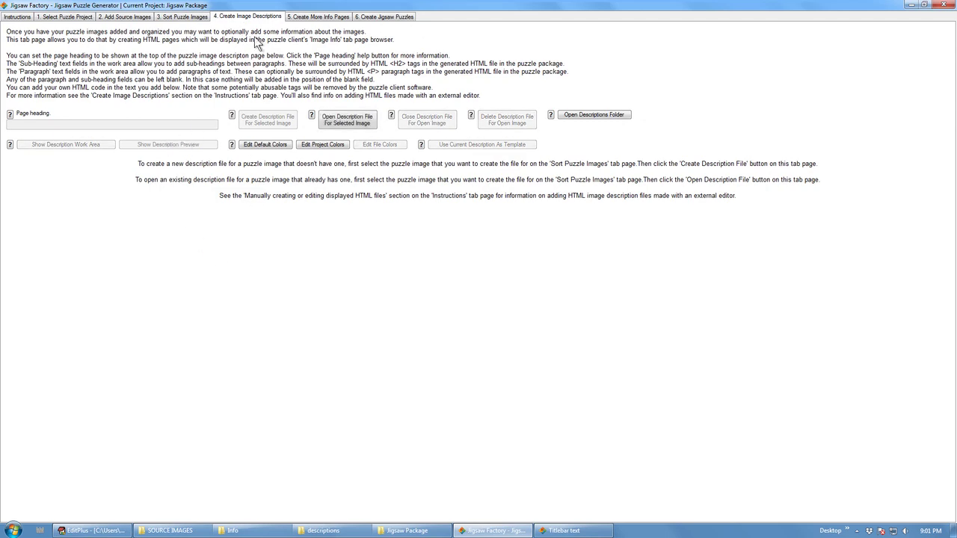
pyautogui.click(305, 17)
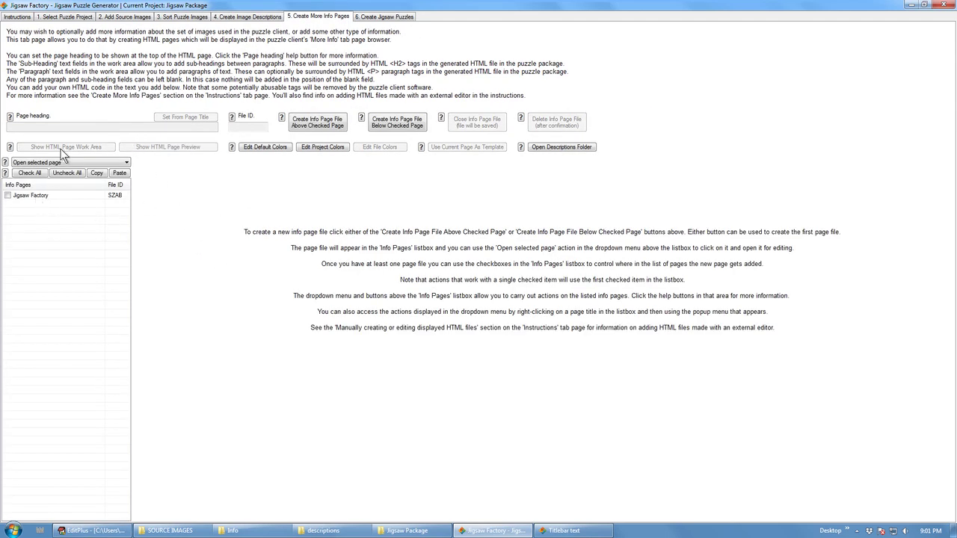
pyautogui.click(34, 195)
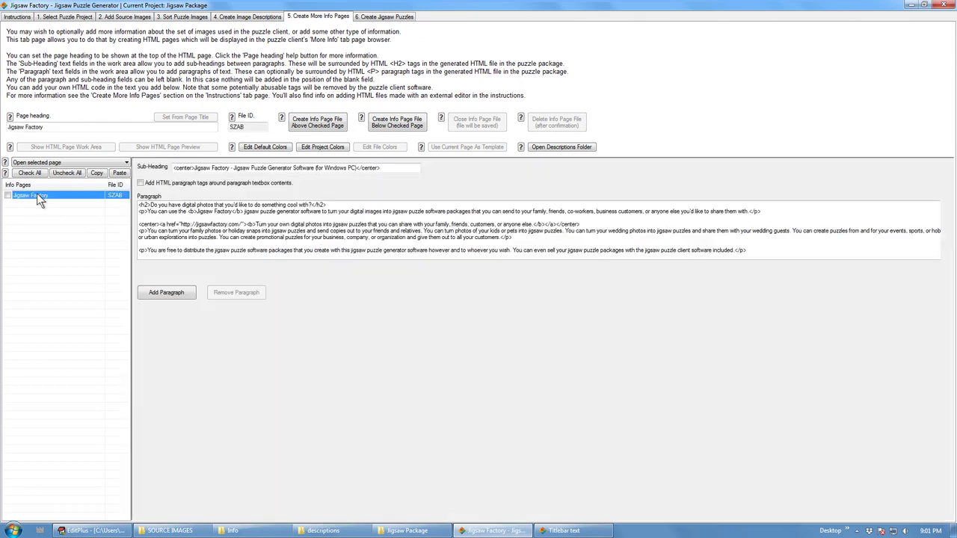
pyautogui.rightClick(173, 217)
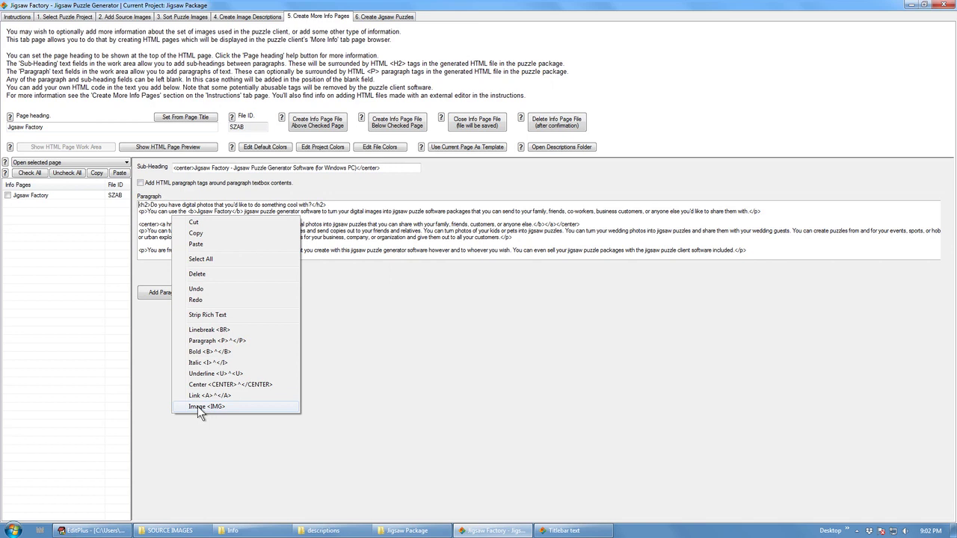
pyautogui.click(368, 306)
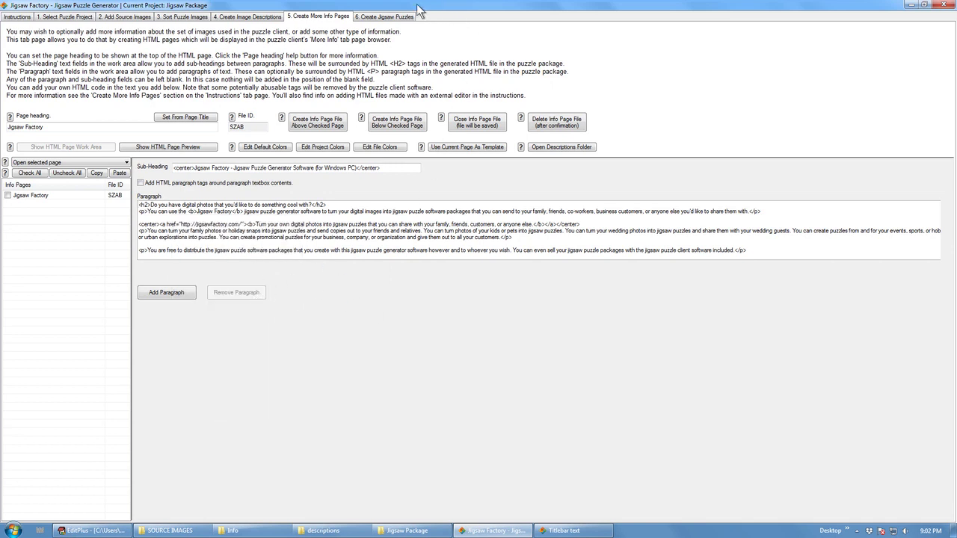
# Step: In the puzzle client, browse the tabs and load the garden-house image as a puzzle
pyautogui.click(564, 530)
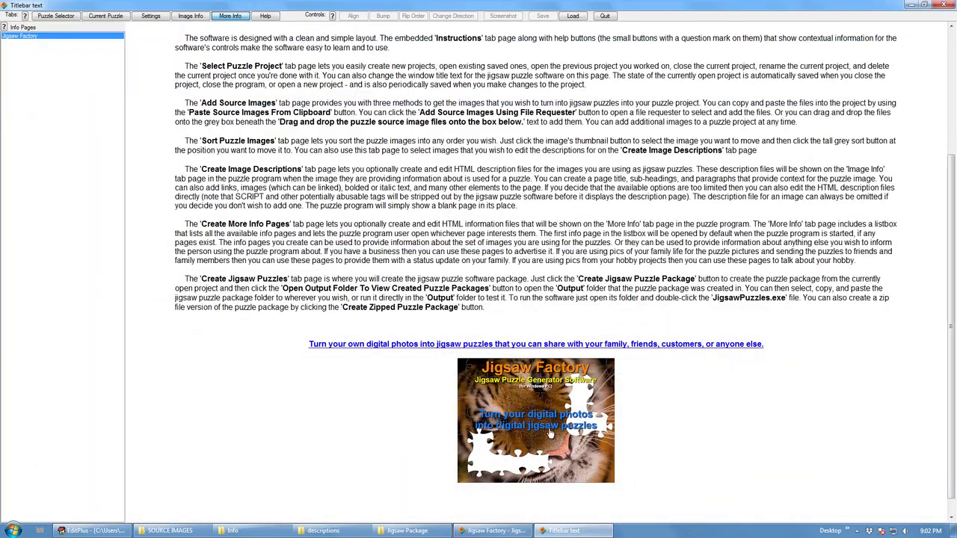
pyautogui.scroll(3, 954, 182)
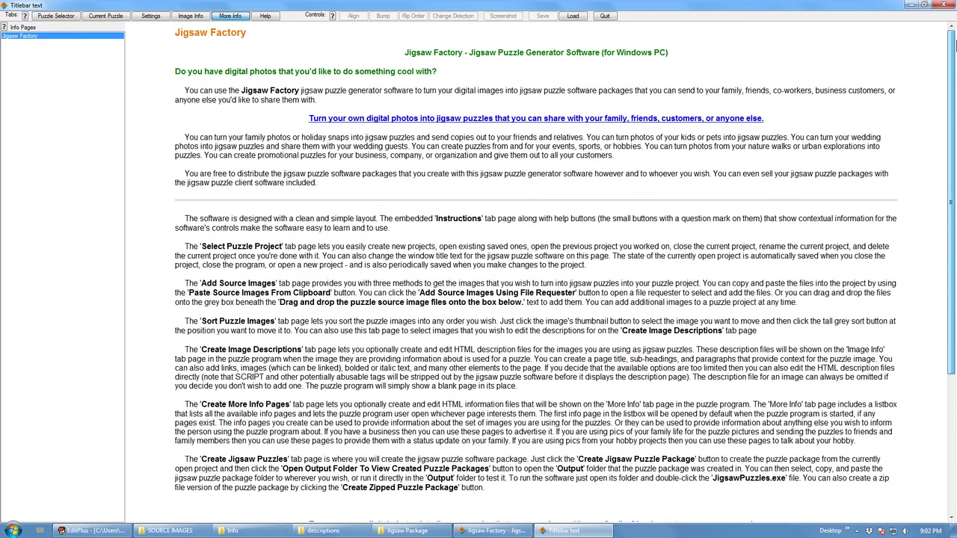
pyautogui.click(189, 21)
pyautogui.click(153, 22)
pyautogui.click(102, 22)
pyautogui.click(61, 24)
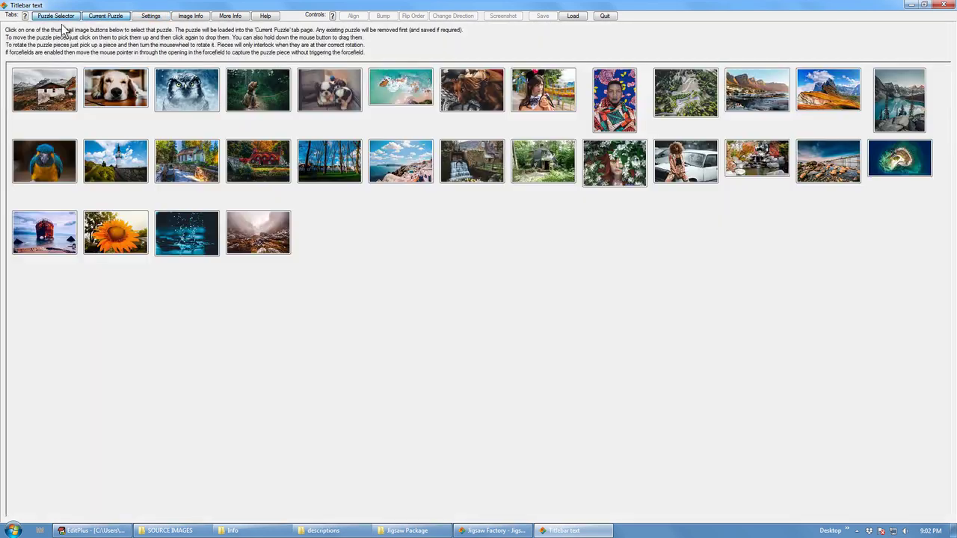
pyautogui.click(172, 160)
# Step: Rearrange the stone-wall, cabin, garden, orange-bush and tree pieces across the board
pyautogui.moveTo(168, 129); pyautogui.dragTo(408, 138)
pyautogui.moveTo(365, 104); pyautogui.dragTo(284, 220)
pyautogui.moveTo(146, 187); pyautogui.dragTo(156, 240)
pyautogui.moveTo(92, 234); pyautogui.dragTo(822, 51)
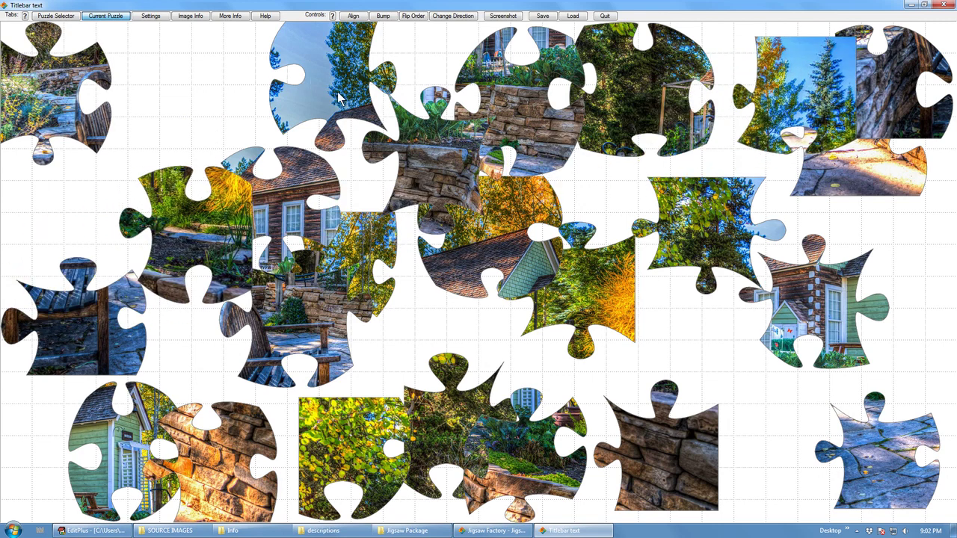
pyautogui.moveTo(352, 90); pyautogui.dragTo(454, 126)
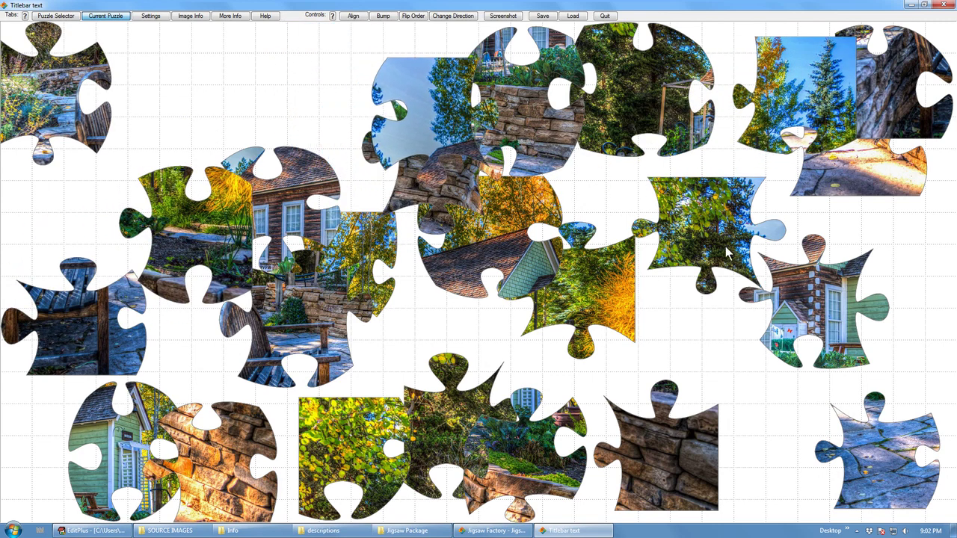
pyautogui.moveTo(138, 455); pyautogui.dragTo(261, 386)
pyautogui.moveTo(508, 462); pyautogui.dragTo(642, 380)
pyautogui.moveTo(574, 311); pyautogui.dragTo(761, 362)
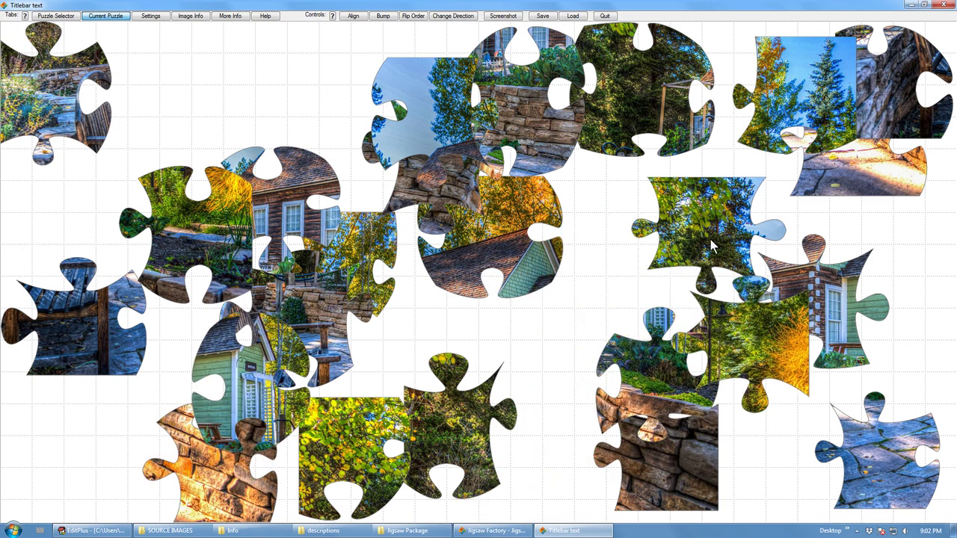
pyautogui.moveTo(712, 246); pyautogui.dragTo(326, 99)
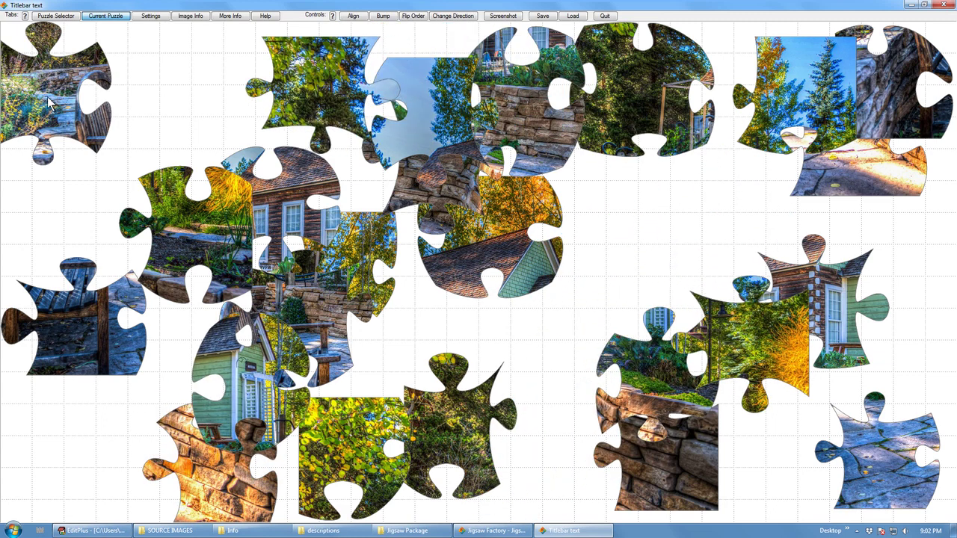
pyautogui.moveTo(49, 103); pyautogui.dragTo(84, 104)
# Step: Move the tree, lamp-post and leaf pieces toward the corners, then show the Settings page
pyautogui.moveTo(174, 215); pyautogui.dragTo(859, 275)
pyautogui.moveTo(793, 108); pyautogui.dragTo(849, 104)
pyautogui.moveTo(766, 319); pyautogui.dragTo(716, 255)
pyautogui.moveTo(363, 424); pyautogui.dragTo(101, 118)
pyautogui.moveTo(358, 97); pyautogui.dragTo(329, 109)
pyautogui.moveTo(715, 187); pyautogui.dragTo(842, 185)
pyautogui.moveTo(368, 112); pyautogui.dragTo(434, 125)
pyautogui.moveTo(366, 247); pyautogui.dragTo(700, 120)
pyautogui.moveTo(852, 125)
pyautogui.mouseDown()
pyautogui.moveTo(782, 151)
pyautogui.moveTo(856, 118)
pyautogui.mouseUp()
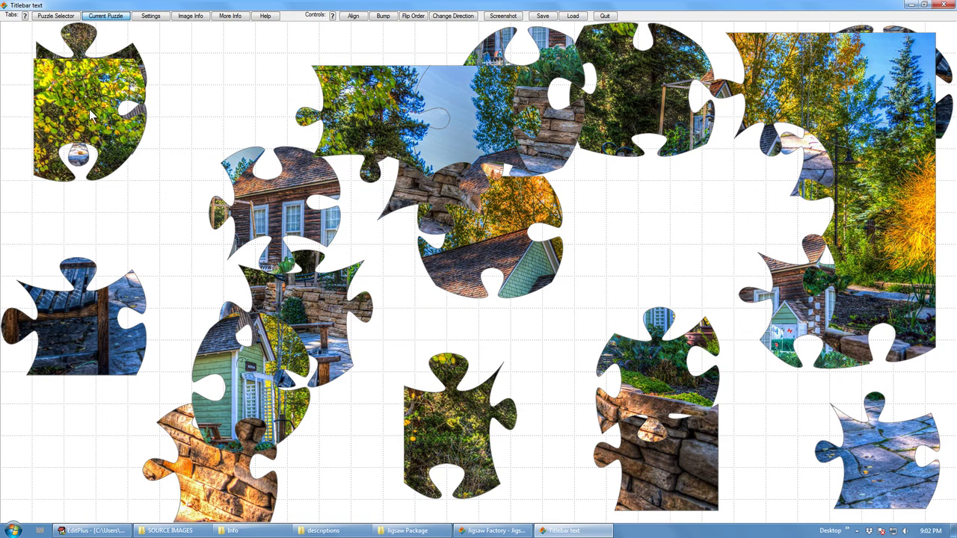
pyautogui.moveTo(90, 112); pyautogui.dragTo(121, 131)
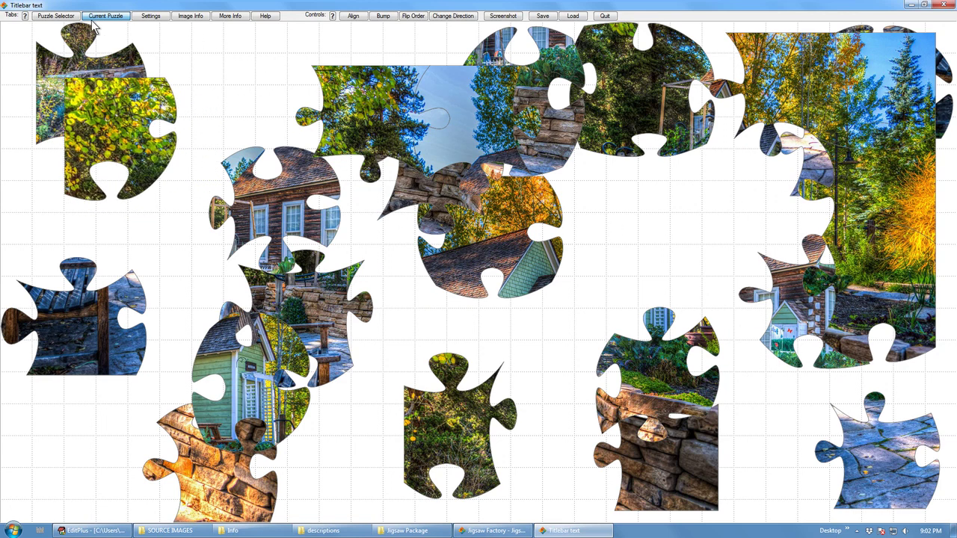
pyautogui.click(149, 16)
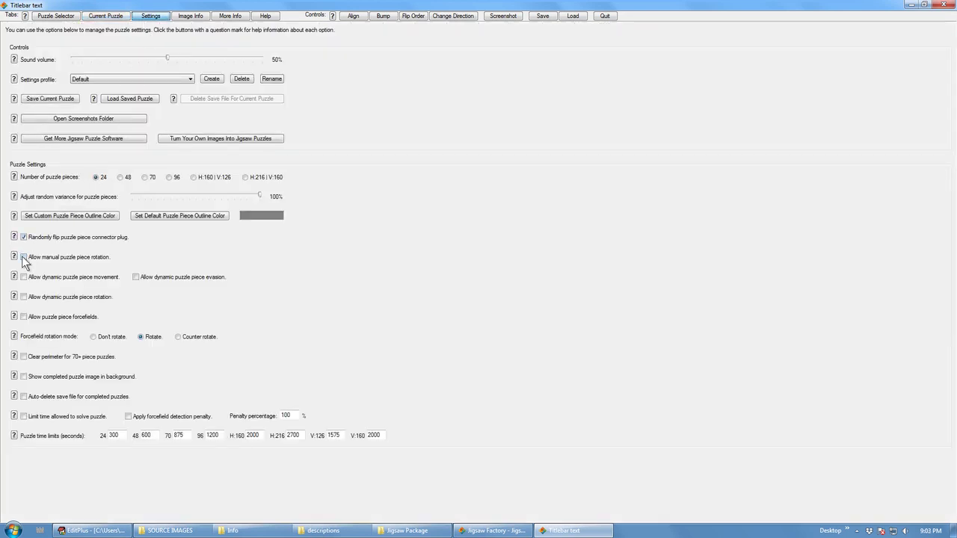
# Step: Enable dynamic movement and rotation, perimeter clearing, background image, save auto-delete and a time limit
pyautogui.click(23, 277)
pyautogui.click(23, 297)
pyautogui.click(23, 356)
pyautogui.click(23, 378)
pyautogui.click(23, 398)
pyautogui.click(24, 418)
# Step: Load a new puzzle from the image grid using the new settings
pyautogui.click(95, 16)
pyautogui.click(65, 16)
pyautogui.click(112, 94)
# Step: Load the water-drop image as a puzzle, then return to the image grid
pyautogui.click(48, 18)
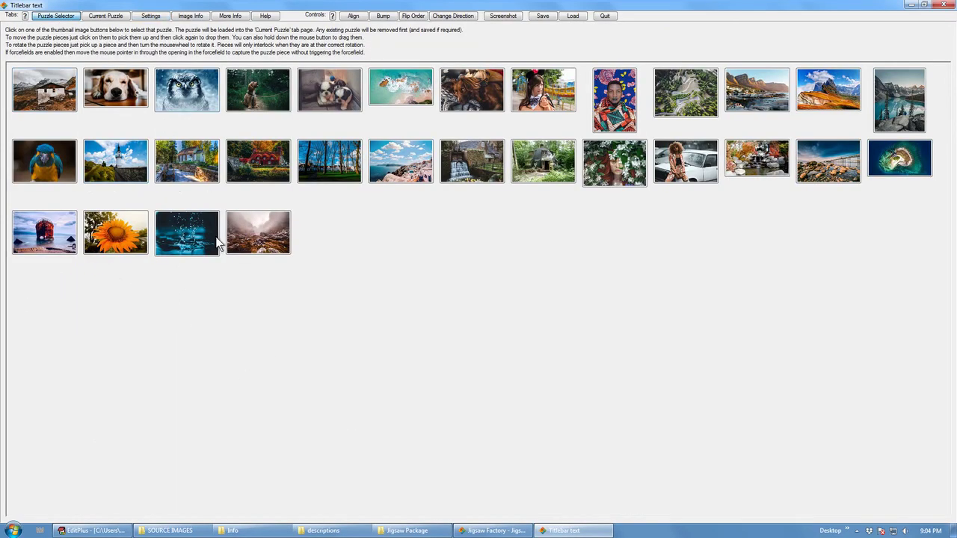
pyautogui.click(215, 241)
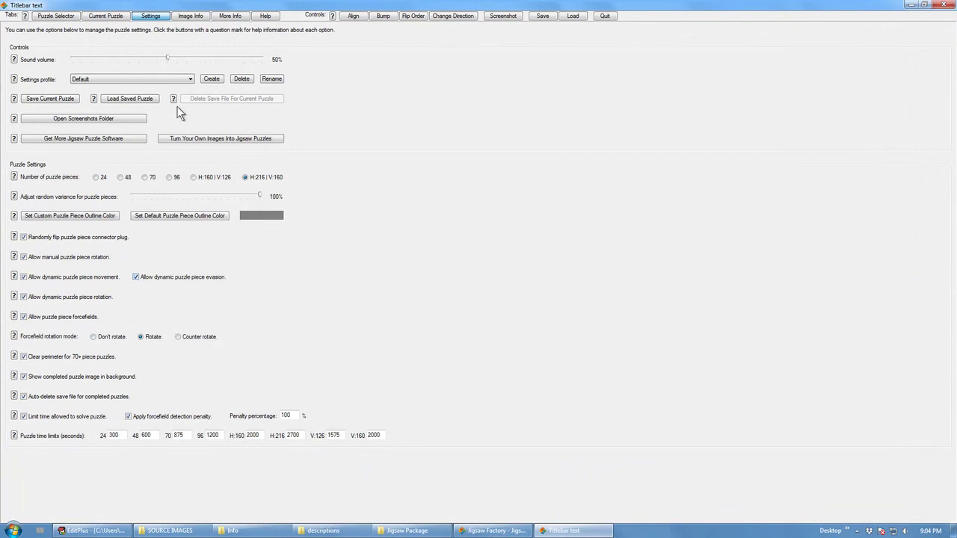
pyautogui.click(75, 15)
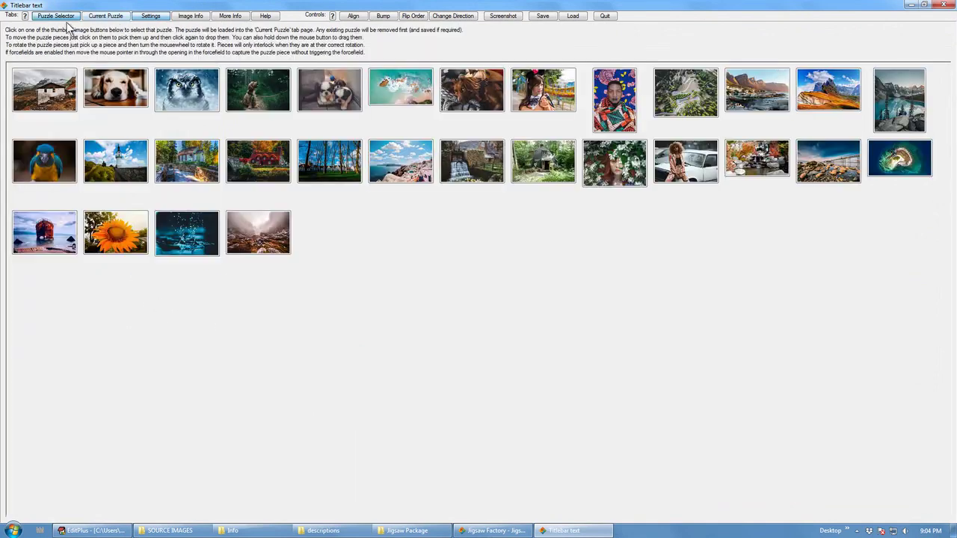